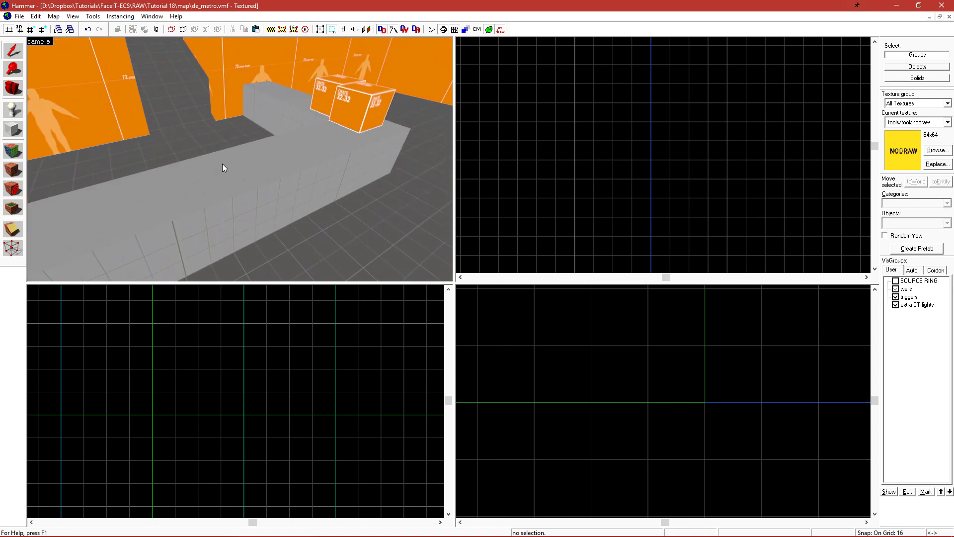
# - Place a point entity on top of the grey counter and change its class to prop_static
pyautogui.hotkey('shift', 'e')
pyautogui.click(244, 174)
pyautogui.hotkey('shift', 's')
pyautogui.doubleClick(261, 67)
pyautogui.doubleClick(381, 188)
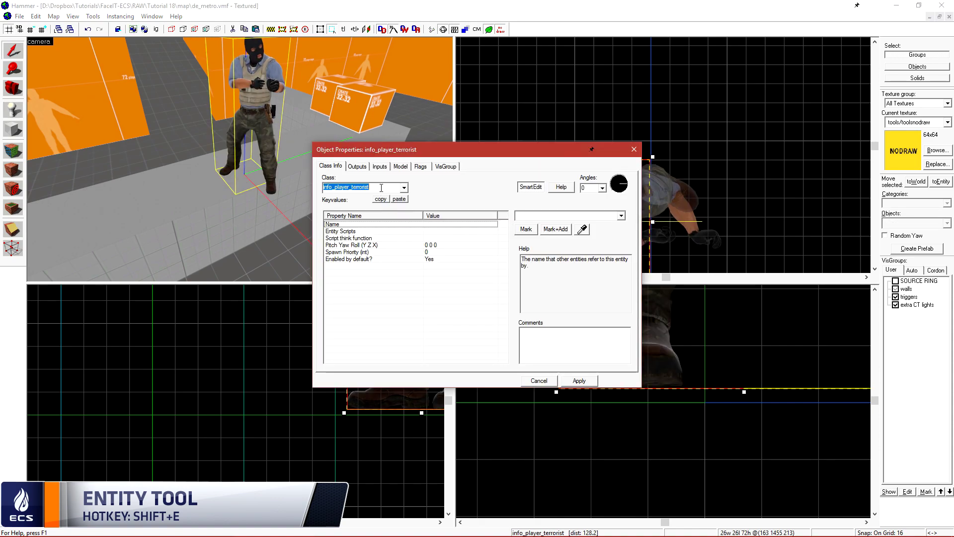
pyautogui.write('sta')
pyautogui.press('Return')
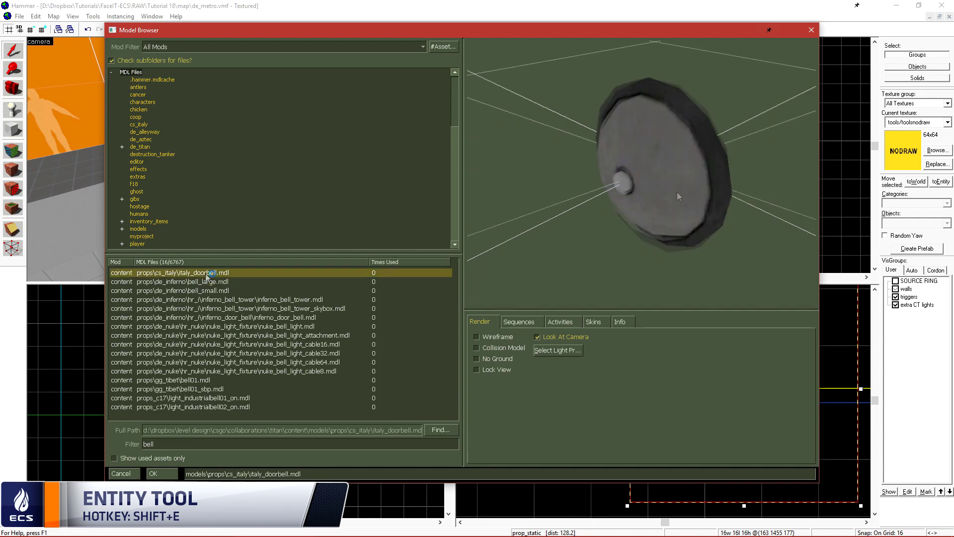
# - Assign the model props\cs_italy\italy_doorbell.mdl to the prop_static and close its properties
pyautogui.moveTo(678, 196)
pyautogui.mouseDown()
pyautogui.moveTo(720, 196)
pyautogui.moveTo(676, 195)
pyautogui.moveTo(688, 196)
pyautogui.mouseUp()
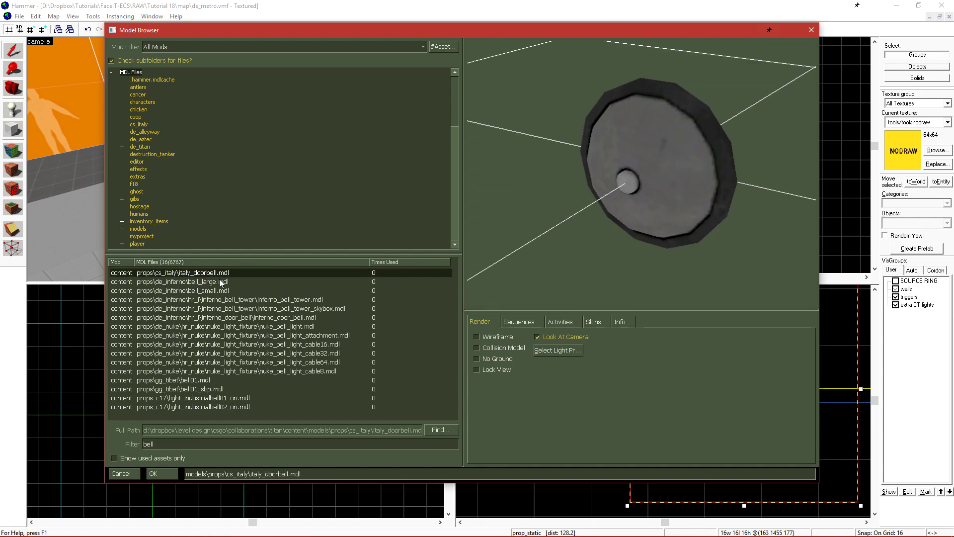
pyautogui.click(164, 477)
pyautogui.click(580, 382)
pyautogui.click(541, 382)
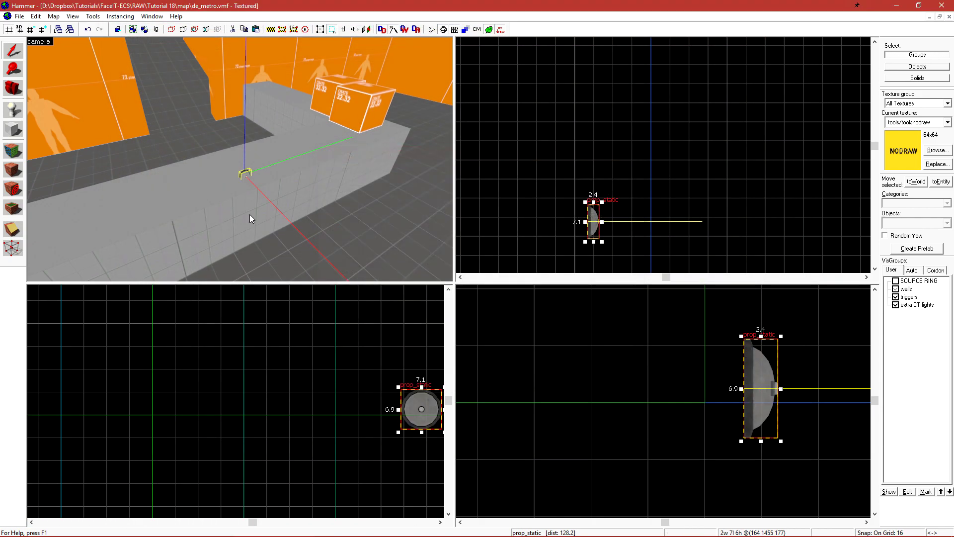
# - Move the doorbell prop along the counter and rotate it so that it lies flat, facing up
pyautogui.moveTo(246, 175); pyautogui.dragTo(273, 171)
pyautogui.hotkey('ctrl', 'shift', 'e')
pyautogui.click(652, 370)
pyautogui.moveTo(684, 349); pyautogui.dragTo(575, 362)
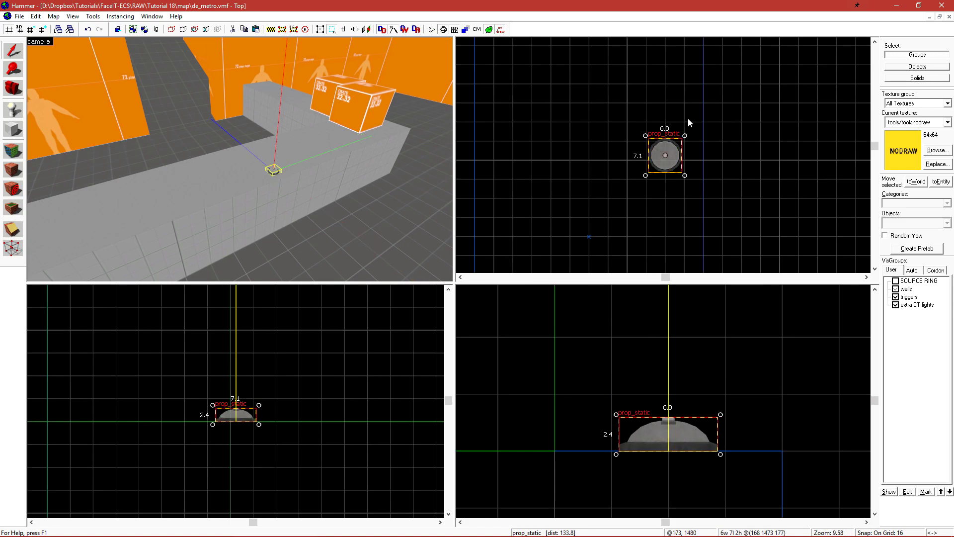
# - Nudge the doorbell into line with the grid in the top view and deselect it
pyautogui.scroll(5, 669, 169)
pyautogui.hotkey('ctrl', 'Down')
pyautogui.hotkey('ctrl', 'Down')
pyautogui.hotkey('ctrl', 'Up')
pyautogui.press('Escape')
pyautogui.press('z')
pyautogui.press('w')
pyautogui.moveTo(240, 159); pyautogui.dragTo(265, 172)
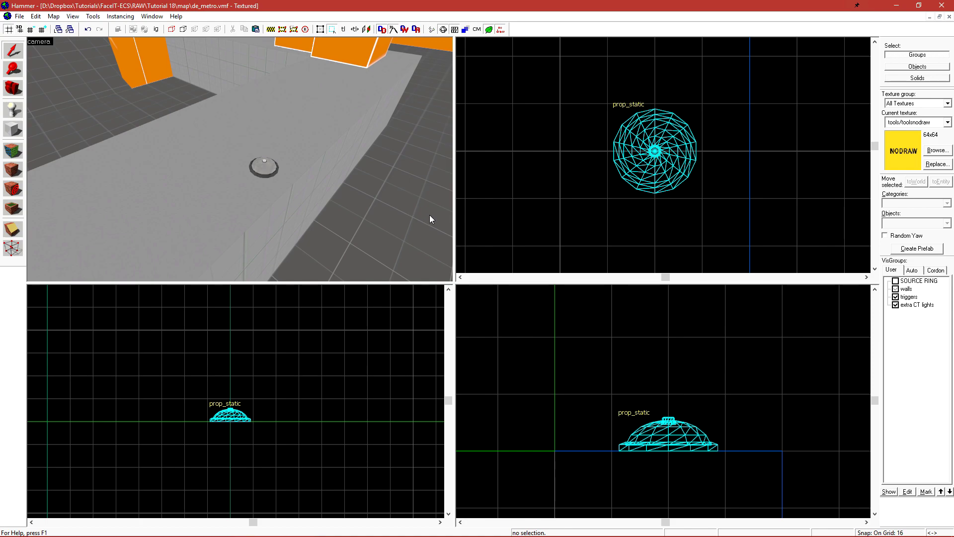
# - Draw an 8 x 8 x 2 unit brush around the doorbell using the tools/toolsinvisible texture
pyautogui.click(927, 151)
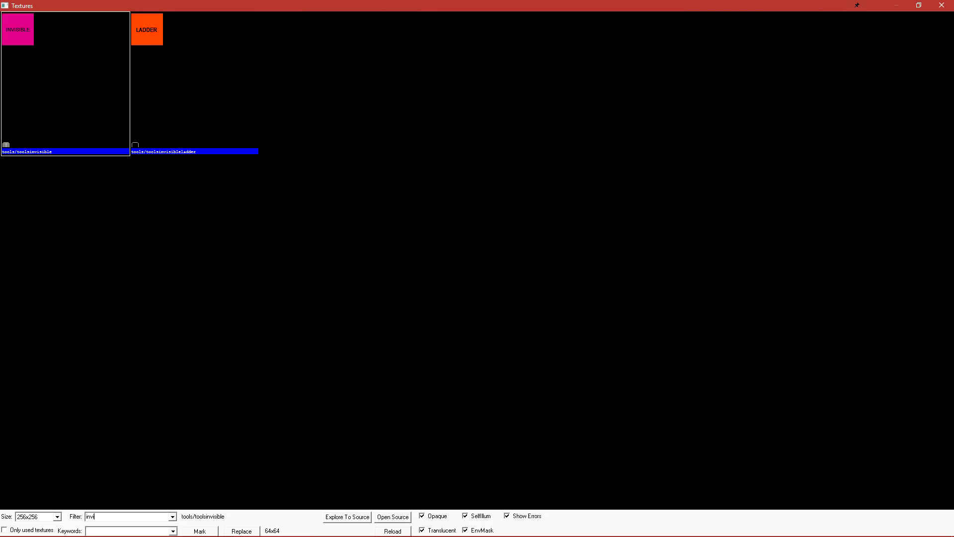
pyautogui.doubleClick(23, 40)
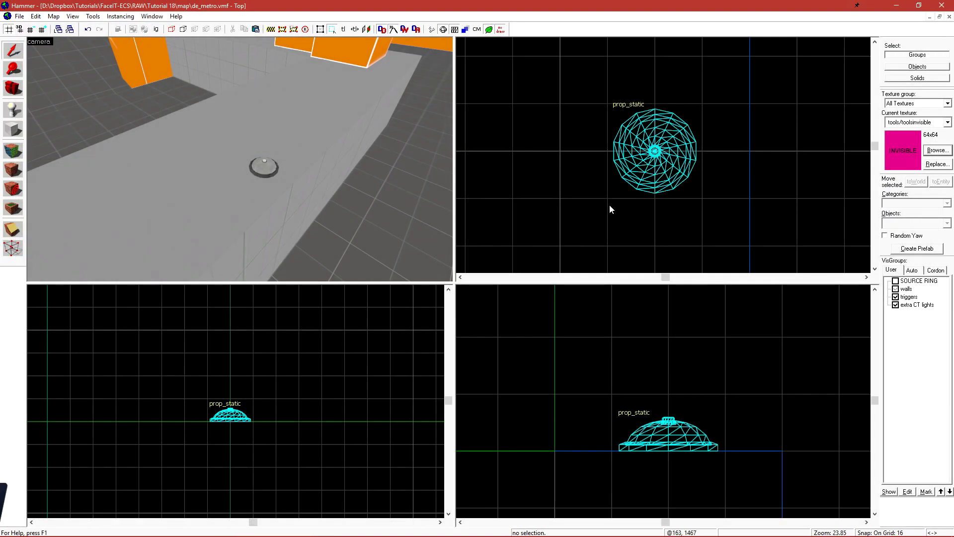
pyautogui.hotkey('shift', 'b')
pyautogui.moveTo(651, 156); pyautogui.dragTo(711, 200)
pyautogui.press('Return')
pyautogui.hotkey('shift', 's')
pyautogui.press('z')
pyautogui.press('w')
pyautogui.press('z')
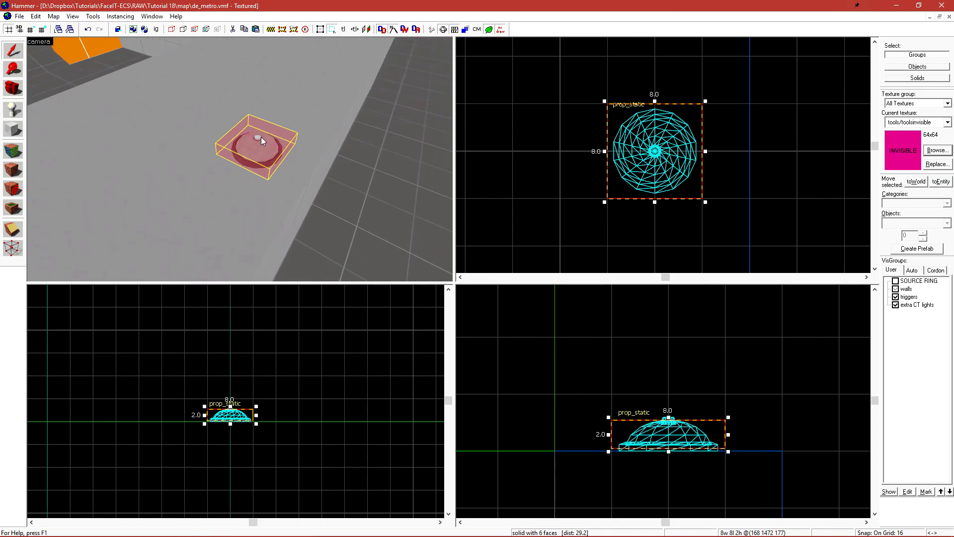
# - Tie the invisible brush to a func_button entity and enable its Don't move flag
pyautogui.hotkey('ctrl', 't')
pyautogui.write('func_bu')
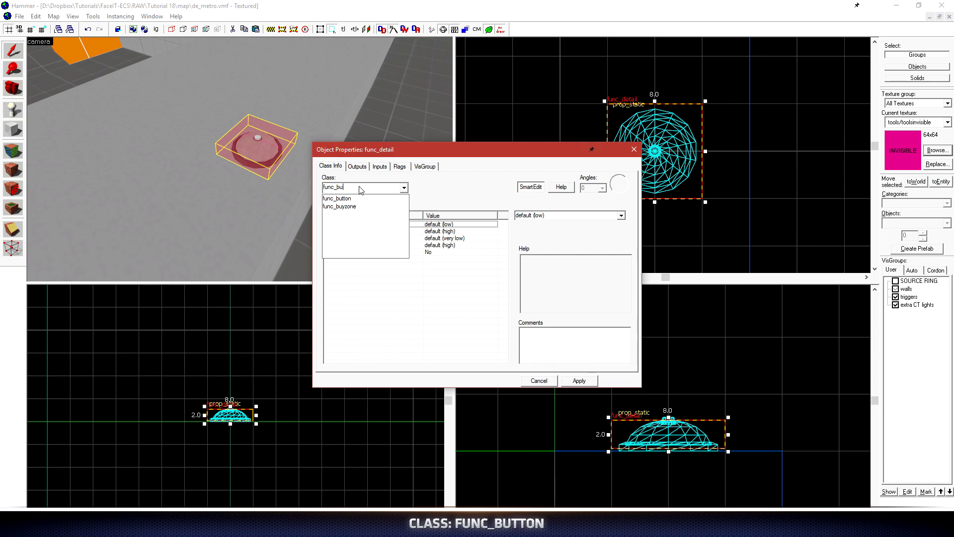
pyautogui.click(361, 198)
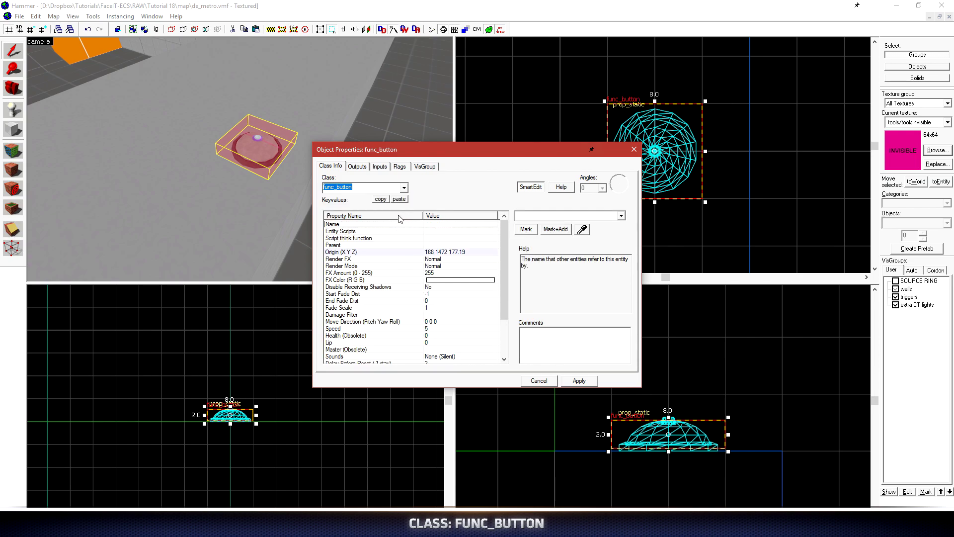
pyautogui.click(400, 167)
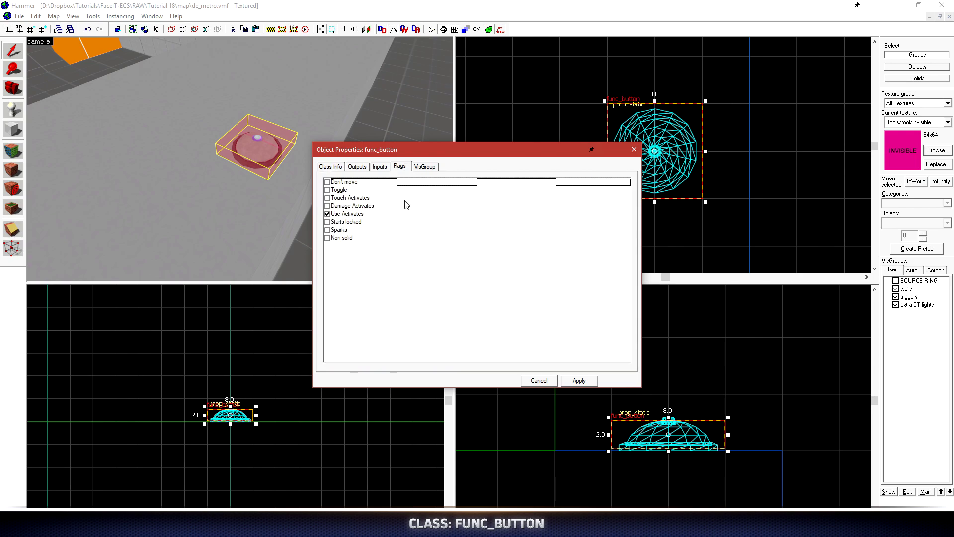
pyautogui.click(327, 182)
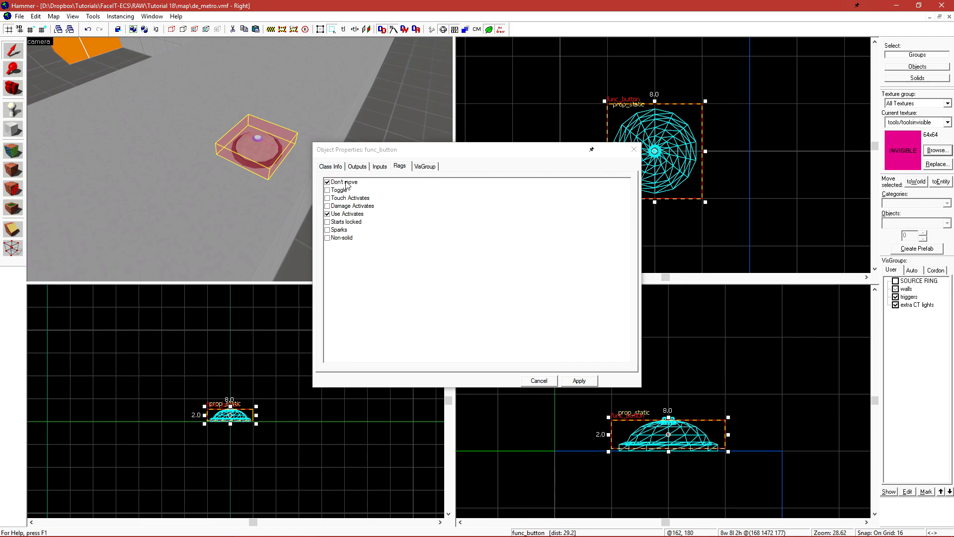
pyautogui.click(349, 184)
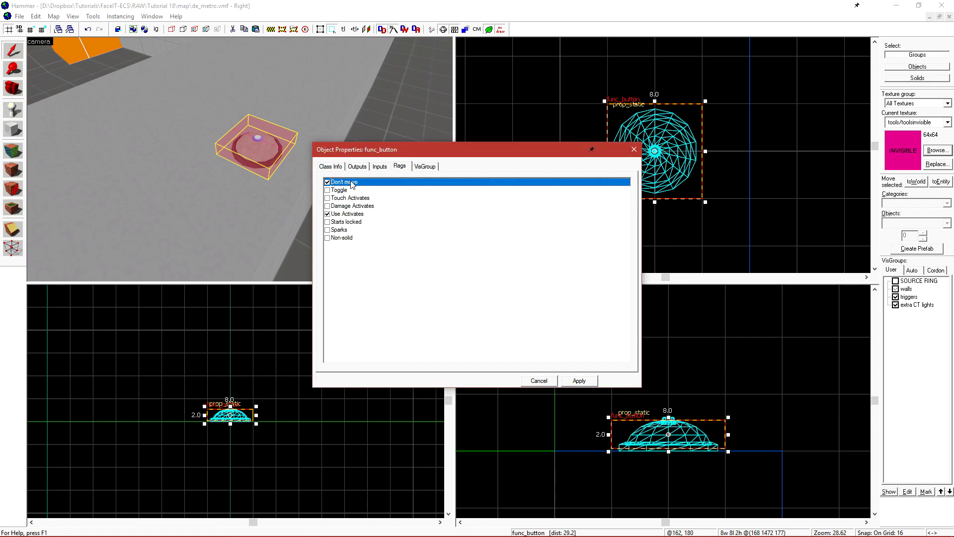
# - Set the func_button's Delay Before Reset to .05 and apply the change
pyautogui.click(327, 169)
pyautogui.click(379, 315)
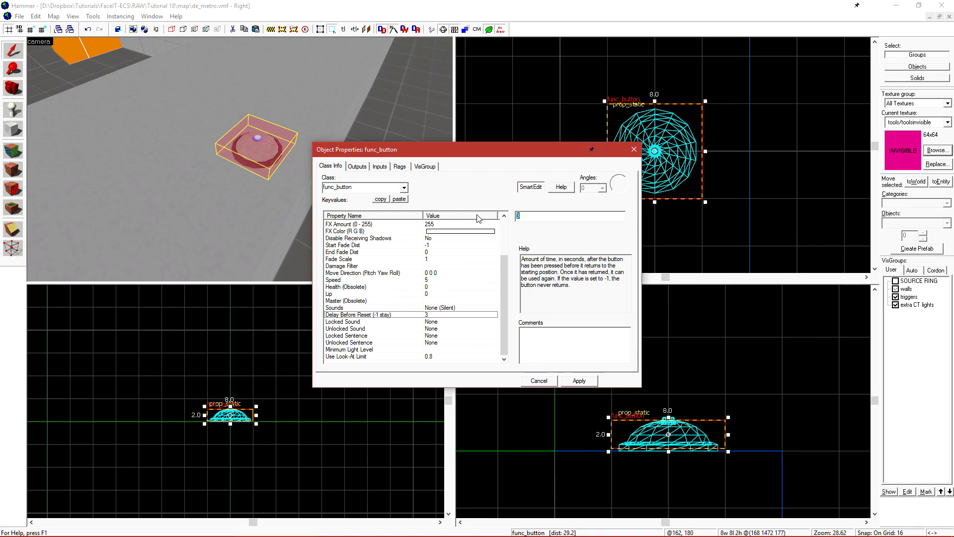
pyautogui.press('BackSpace')
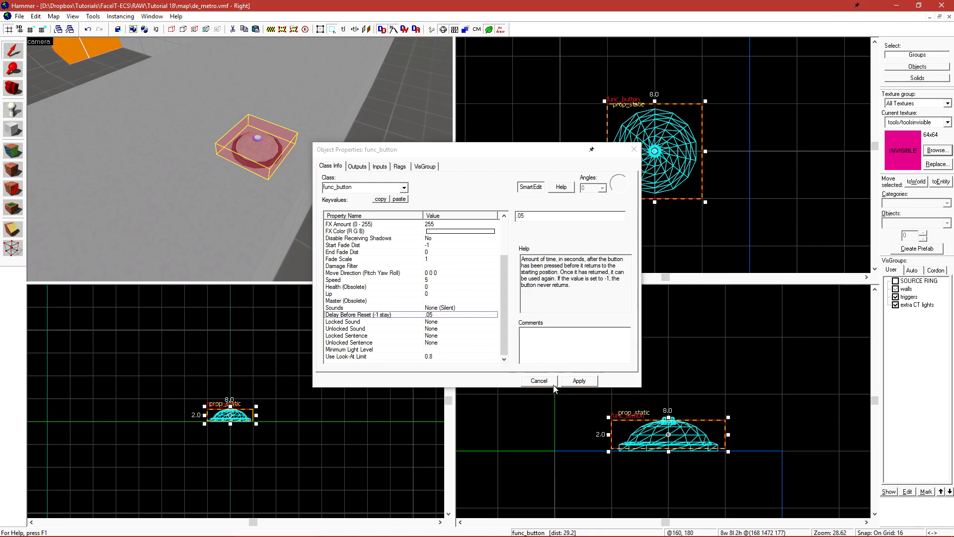
pyautogui.click(588, 381)
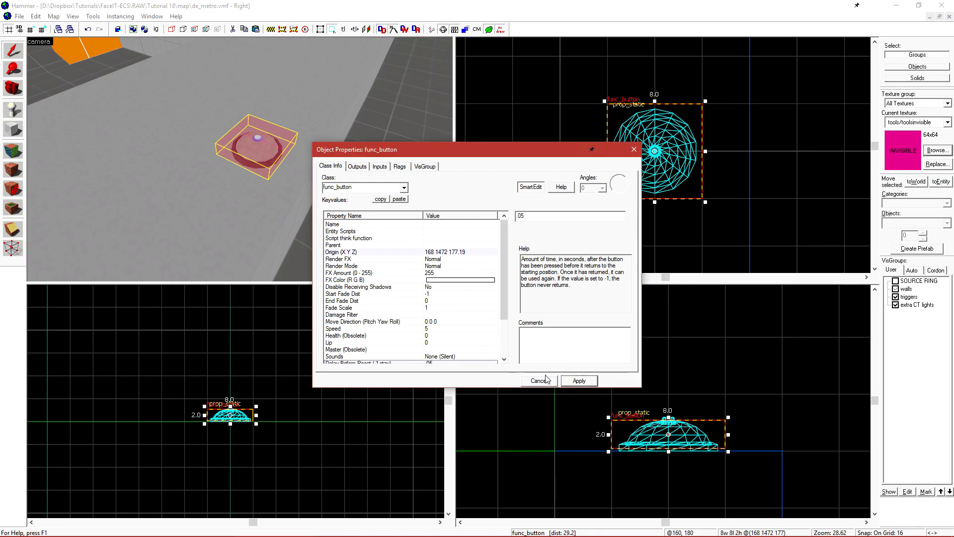
# - Enable the Damage Activates flag on the func_button
pyautogui.click(400, 167)
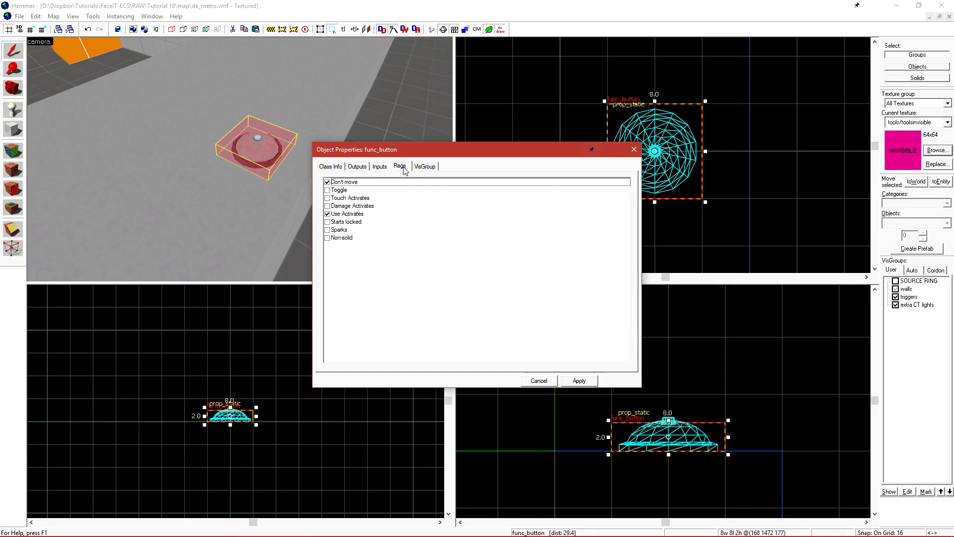
pyautogui.click(327, 206)
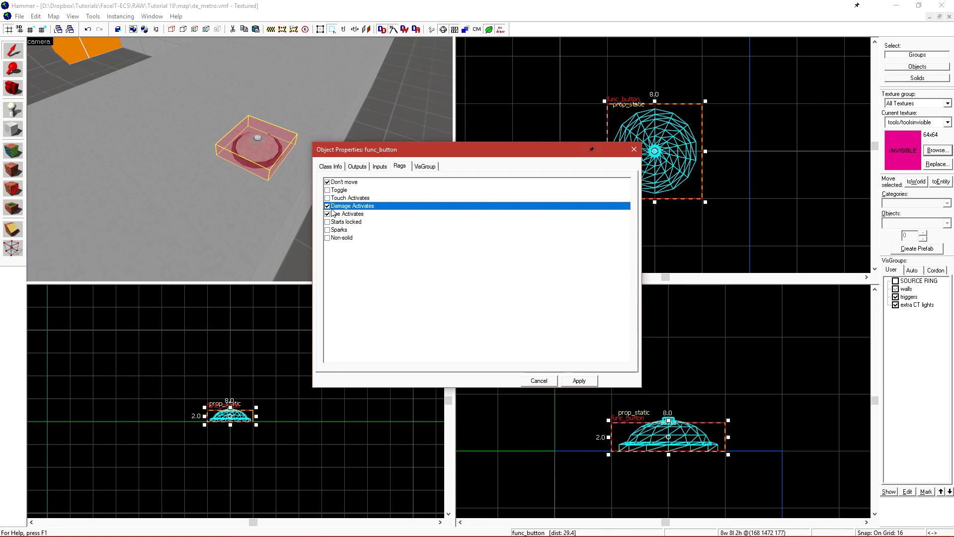
pyautogui.click(339, 215)
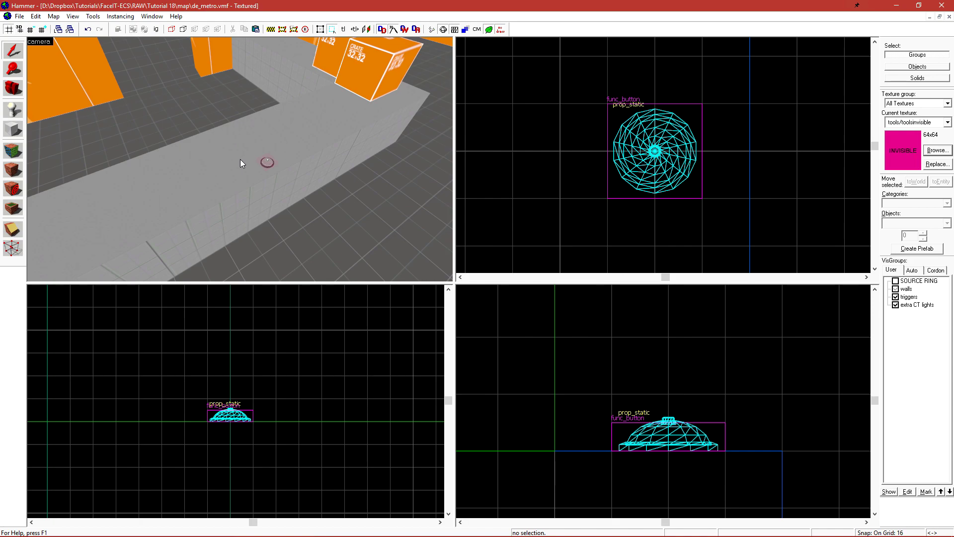
# - Add an ambient_generic entity on the counter and position it centred over the doorbell
pyautogui.hotkey('shift', 'e')
pyautogui.click(246, 167)
pyautogui.hotkey('alt', 'Return')
pyautogui.doubleClick(374, 186)
pyautogui.write('ambi')
pyautogui.press('Down')
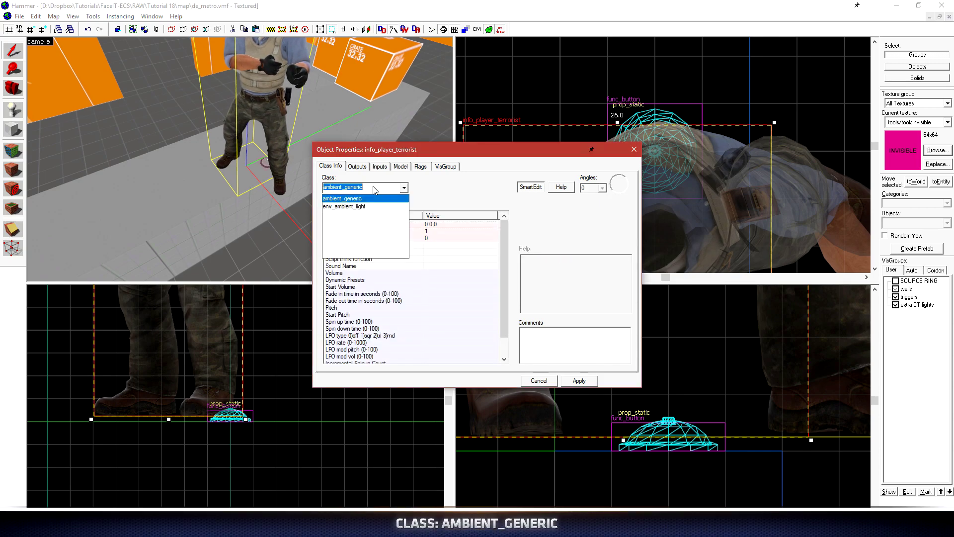
pyautogui.click(579, 380)
pyautogui.moveTo(654, 474); pyautogui.dragTo(694, 371)
pyautogui.moveTo(692, 222); pyautogui.dragTo(696, 101)
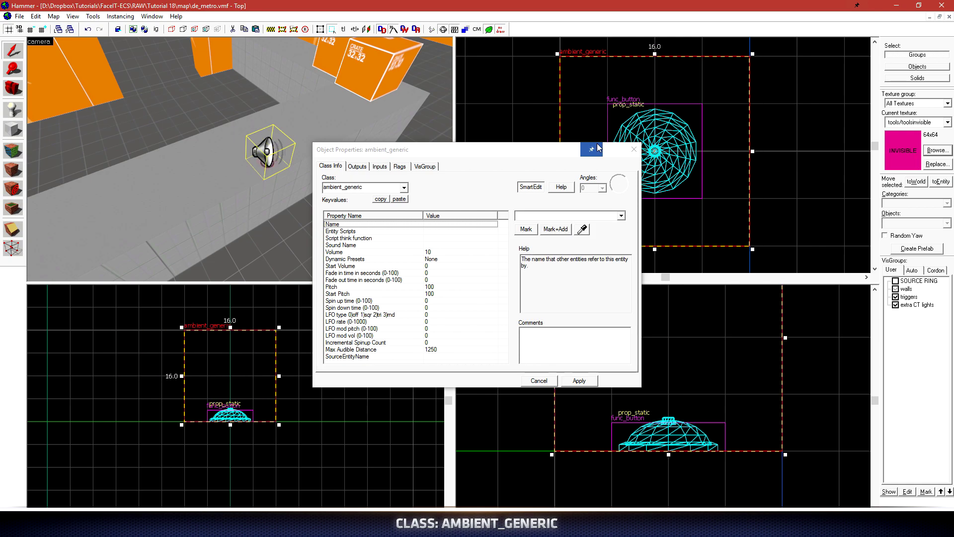
# - Name the ambient_generic entity Bell and open the sound browser for its Sound Name
pyautogui.click(567, 215)
pyautogui.write('Bell')
pyautogui.click(425, 245)
pyautogui.click(528, 231)
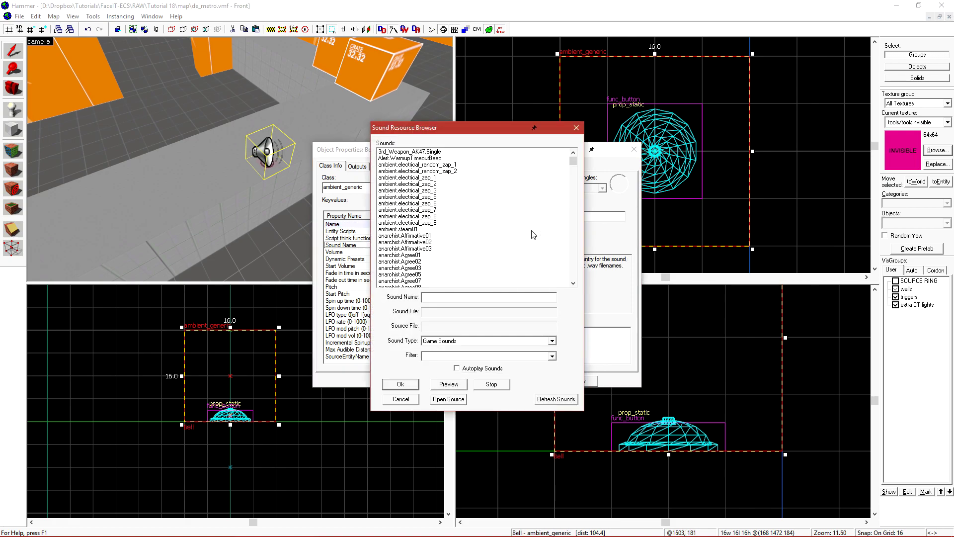
# - Look through the Scenes and Raw sound types and preview weapons\usp\usp2.wav with Autoplay Sounds enabled
pyautogui.click(552, 342)
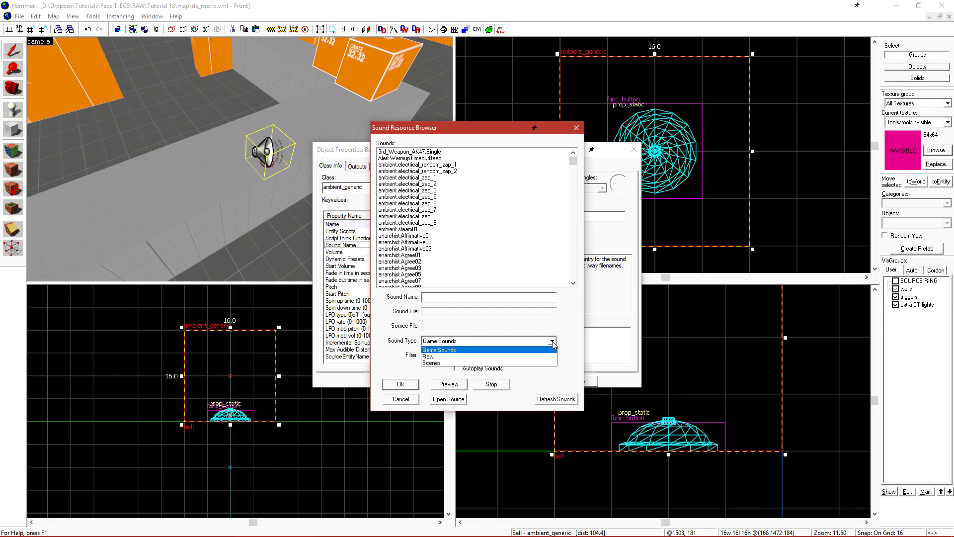
pyautogui.click(486, 363)
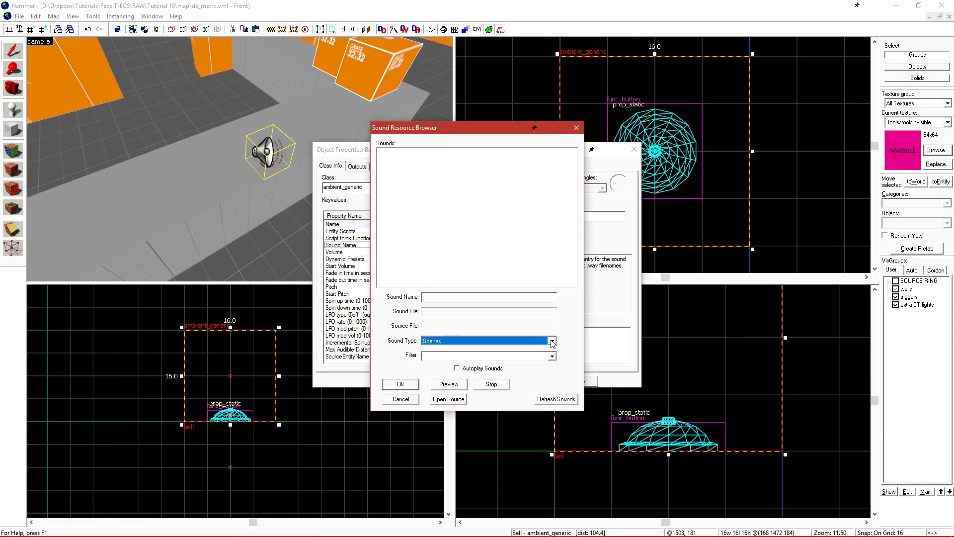
pyautogui.click(552, 342)
pyautogui.click(496, 356)
pyautogui.moveTo(573, 161); pyautogui.dragTo(579, 278)
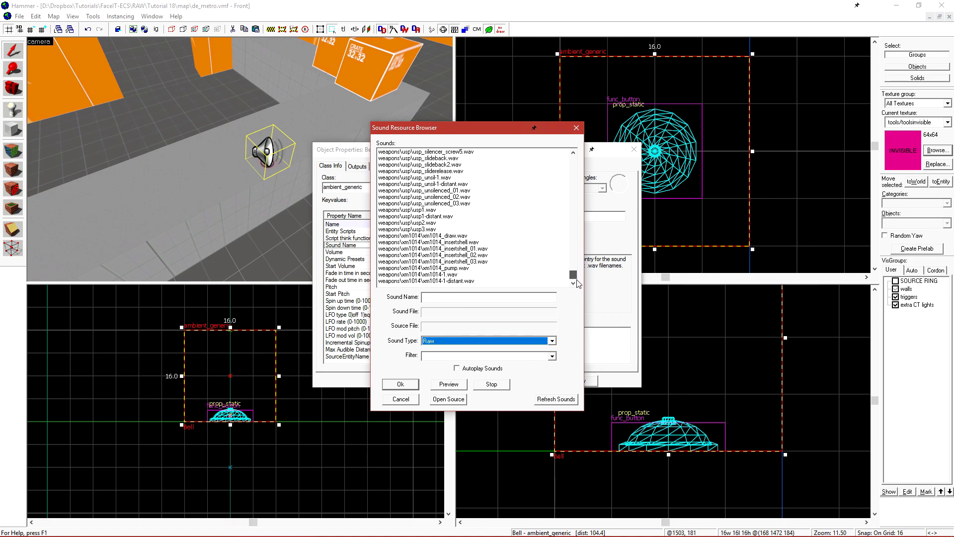
pyautogui.click(493, 372)
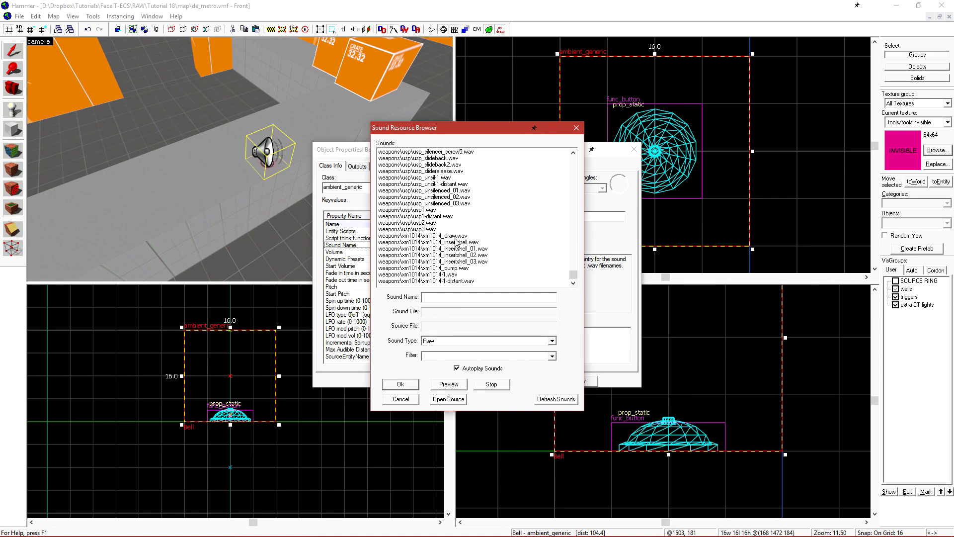
pyautogui.click(463, 224)
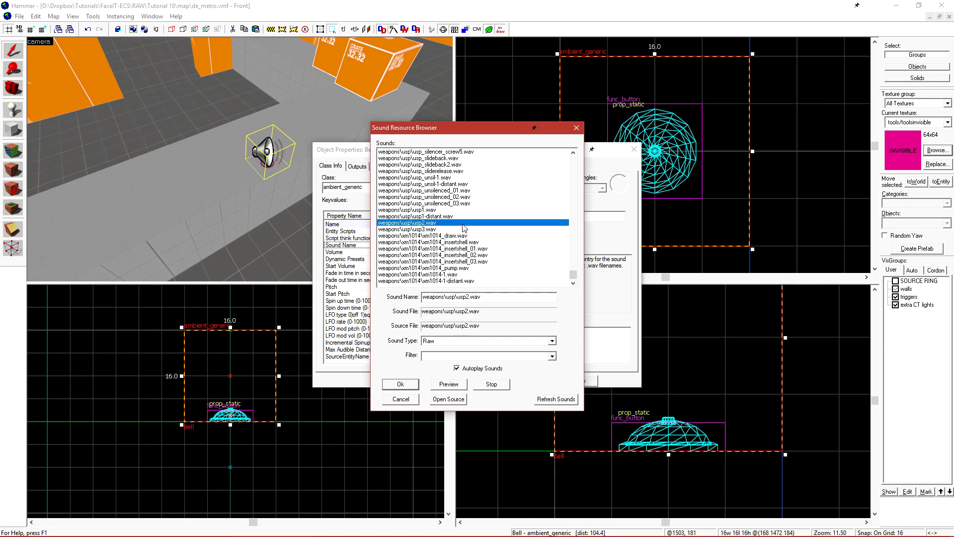
# - Return to the Game Sounds type, filter for bell, and assign tr.BellImpact as the entity's sound
pyautogui.click(550, 341)
pyautogui.click(510, 351)
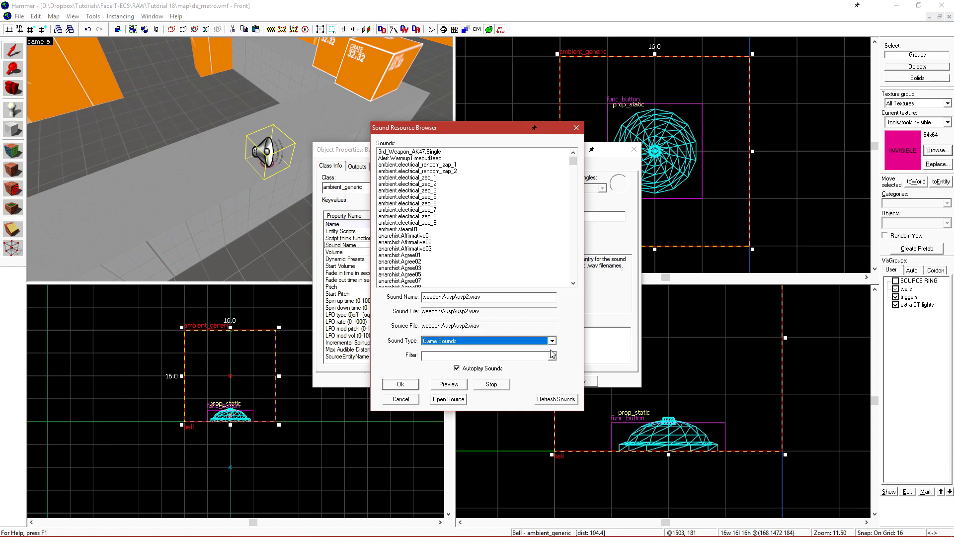
pyautogui.moveTo(573, 161); pyautogui.dragTo(534, 217)
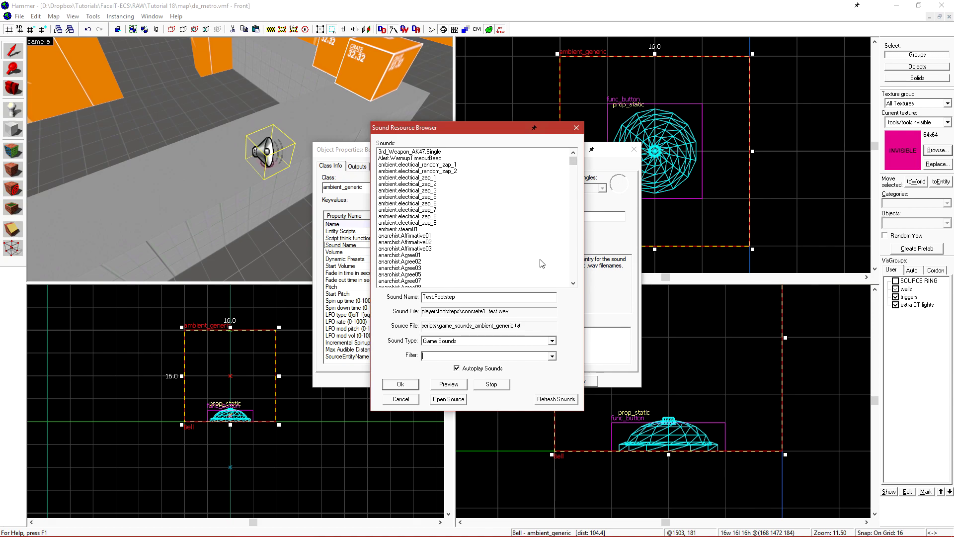
pyautogui.write('bell')
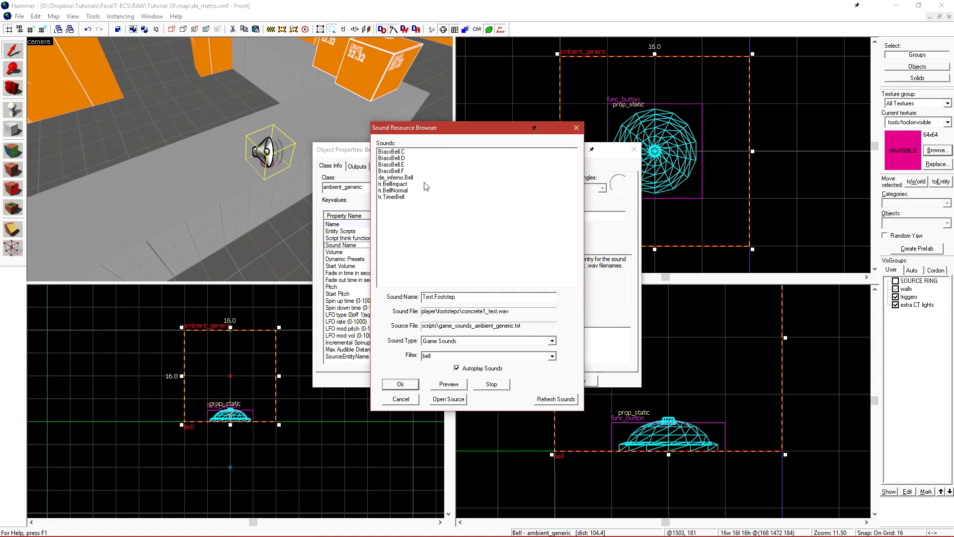
pyautogui.click(427, 184)
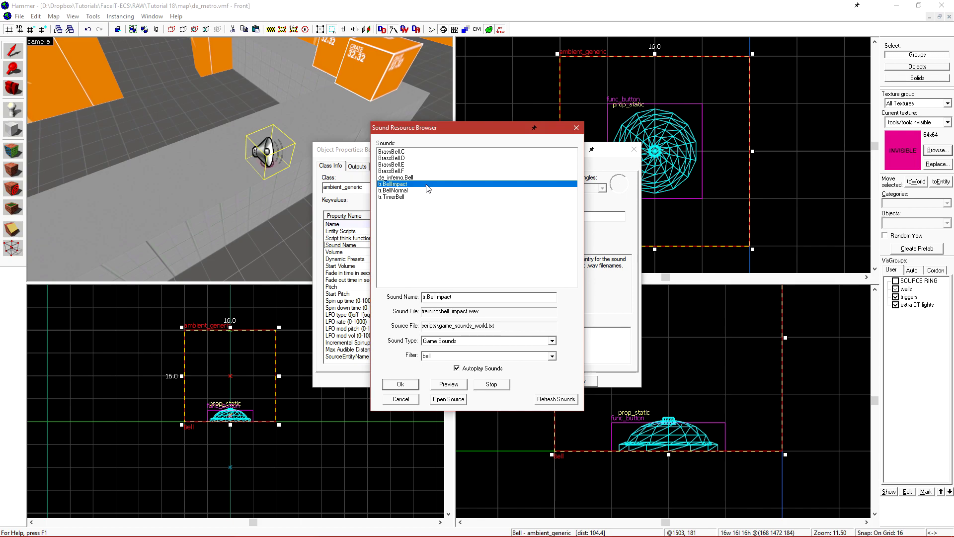
pyautogui.click(400, 384)
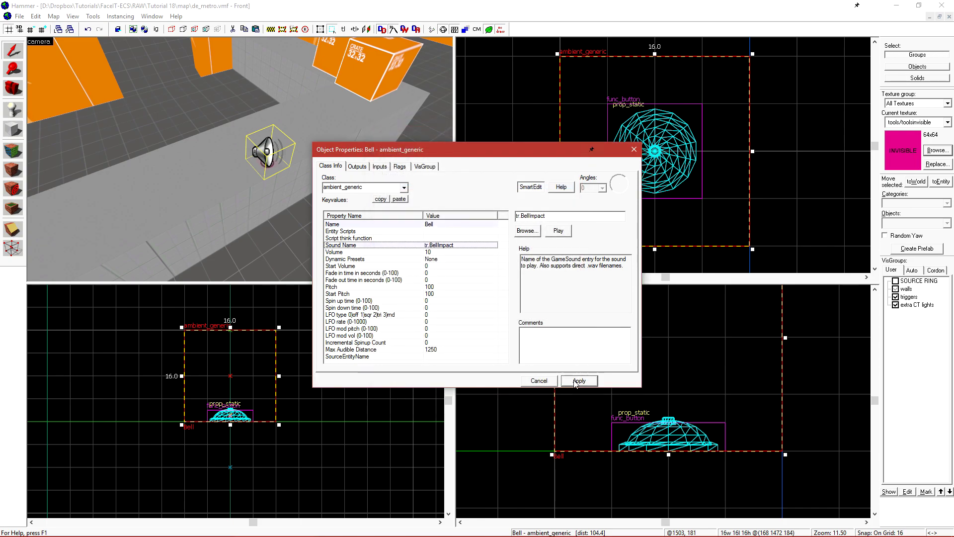
# - Reduce the Bell sound's Max Audible Distance to 748 by shrinking its radius circle in the overhead view, and apply it
pyautogui.click(392, 350)
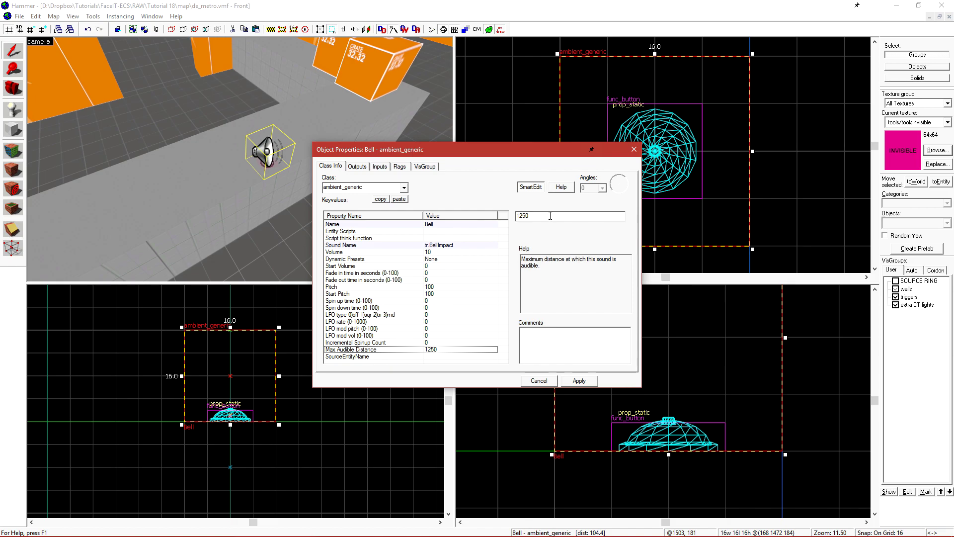
pyautogui.scroll(-5, 722, 124)
pyautogui.scroll(-8, 721, 124)
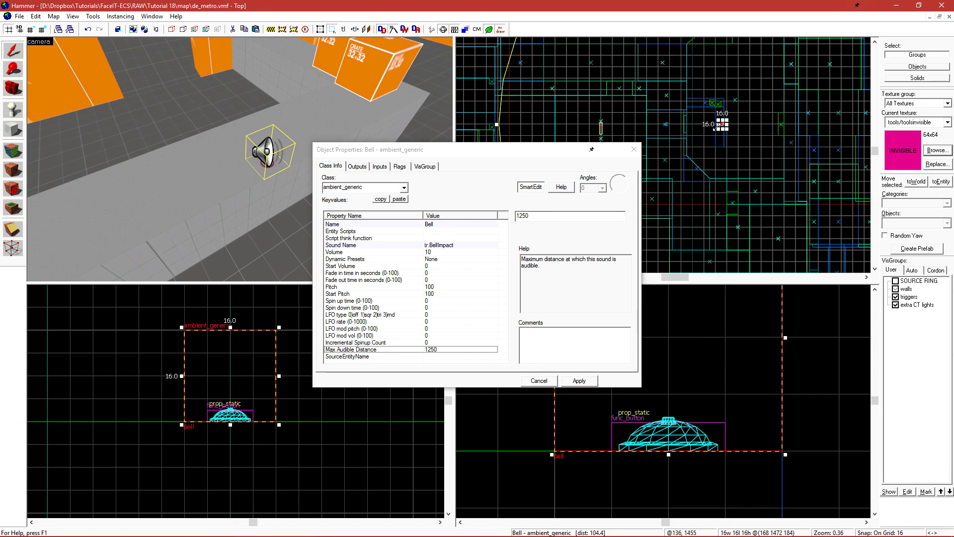
pyautogui.click(444, 30)
pyautogui.click(443, 30)
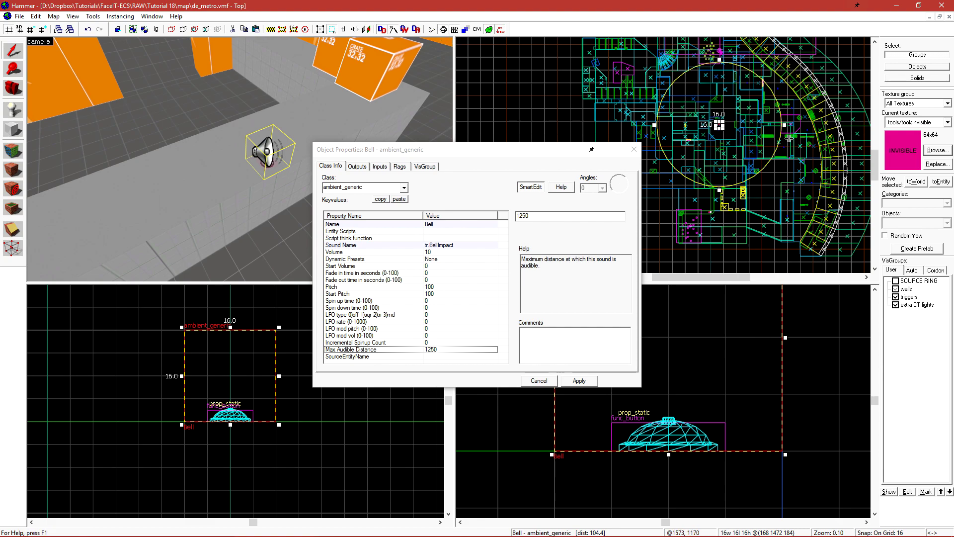
pyautogui.moveTo(785, 124); pyautogui.dragTo(774, 125)
pyautogui.press('z')
pyautogui.press('s')
pyautogui.press('z')
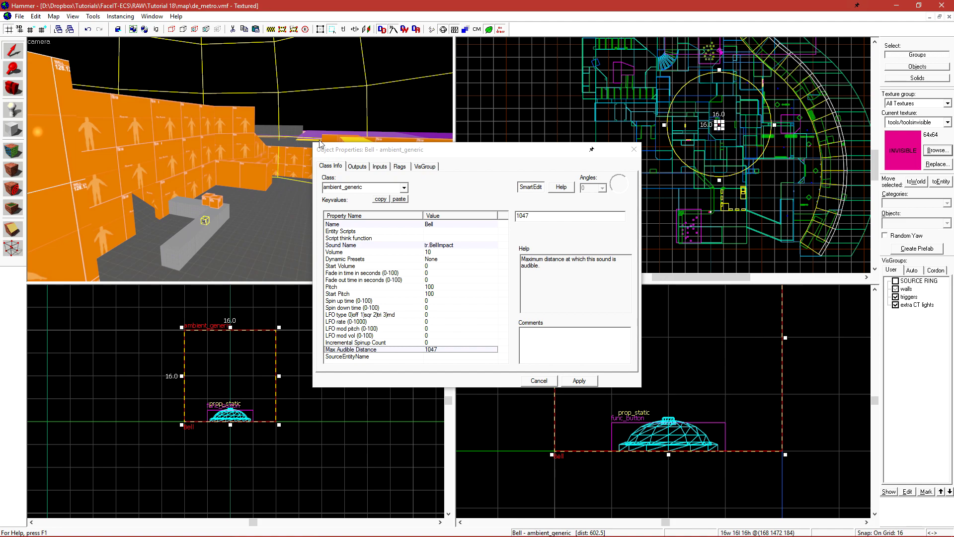
pyautogui.moveTo(777, 126); pyautogui.dragTo(756, 130)
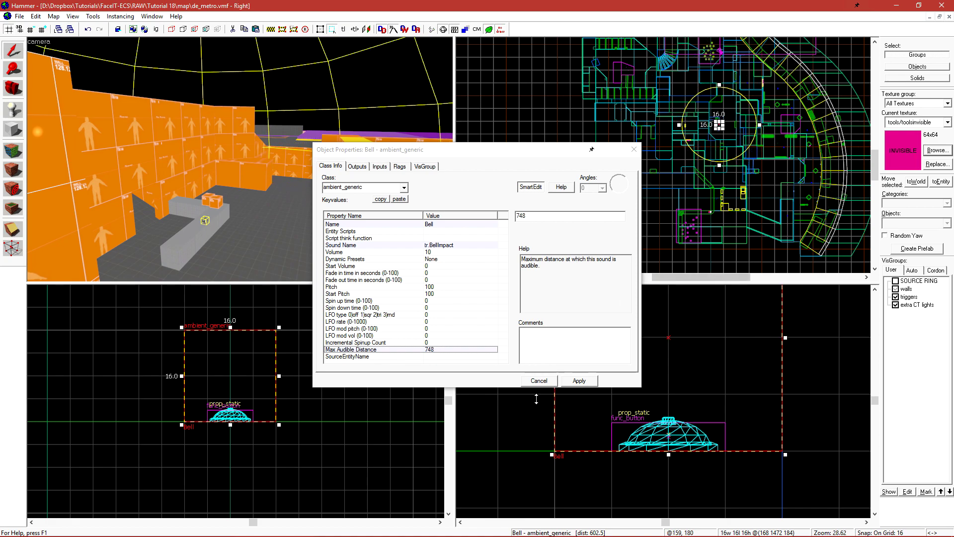
pyautogui.click(588, 381)
# - Set the Volume of the Bell ambient_generic to 9
pyautogui.press('z')
pyautogui.press('w')
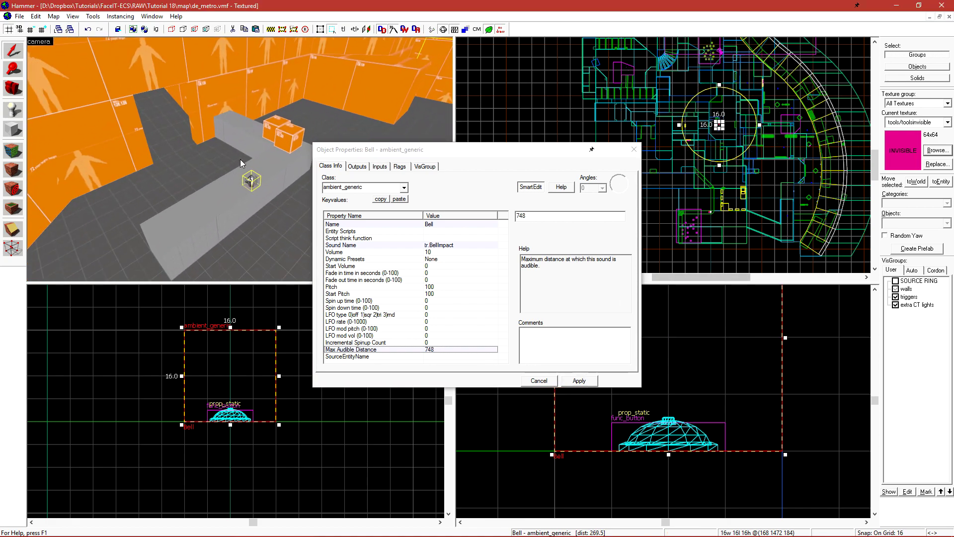
pyautogui.click(343, 253)
pyautogui.moveTo(555, 219); pyautogui.dragTo(462, 223)
pyautogui.write('9')
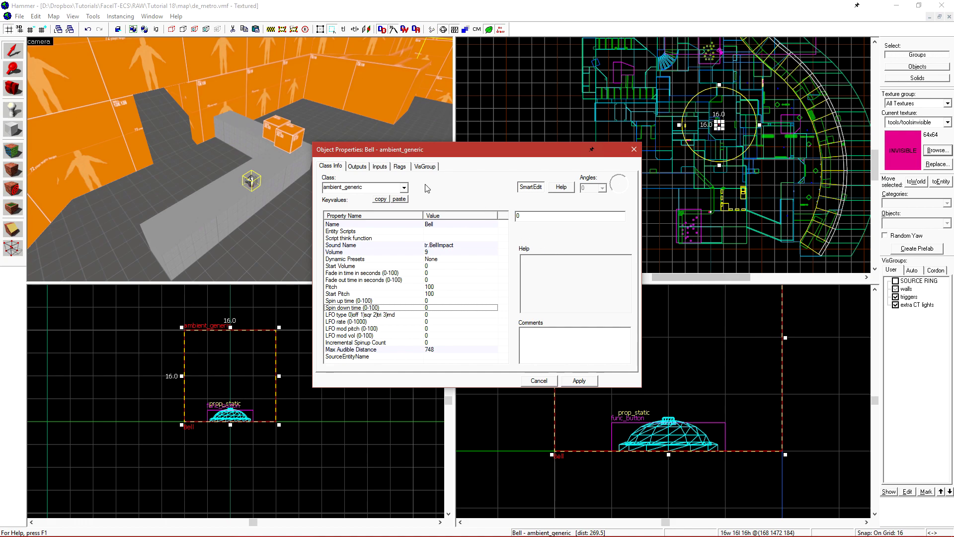
# - Review the Bell entity's flags, keeping Start Silent and Is NOT Looped enabled, and apply the properties
pyautogui.click(400, 166)
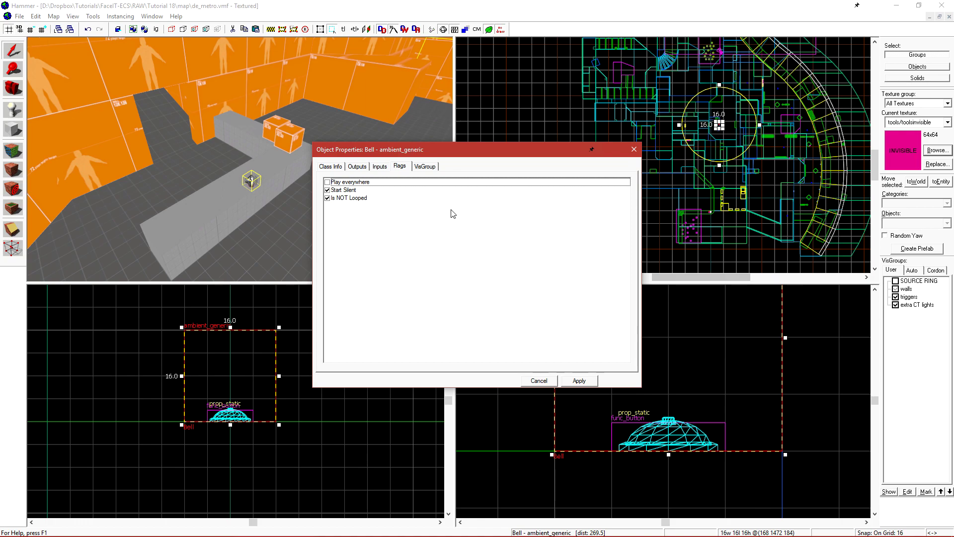
pyautogui.click(345, 190)
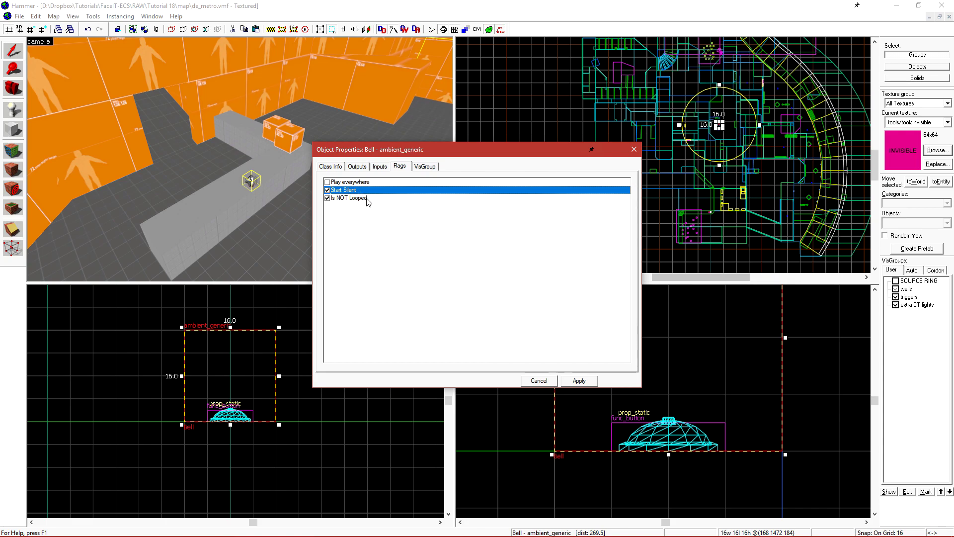
pyautogui.click(366, 199)
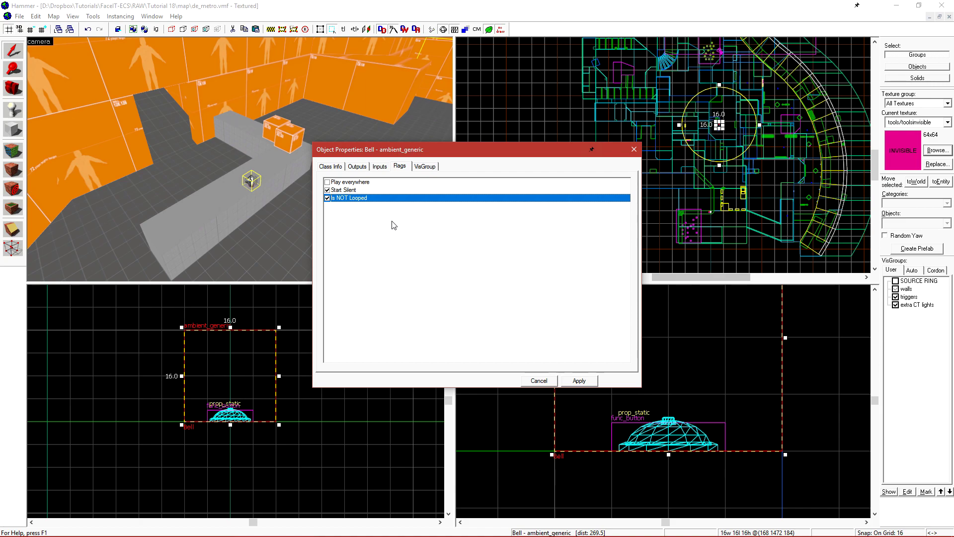
pyautogui.click(580, 383)
# - Select the func_button around the doorbell prop and add an OnPressed output to it
pyautogui.press('z')
pyautogui.press('w')
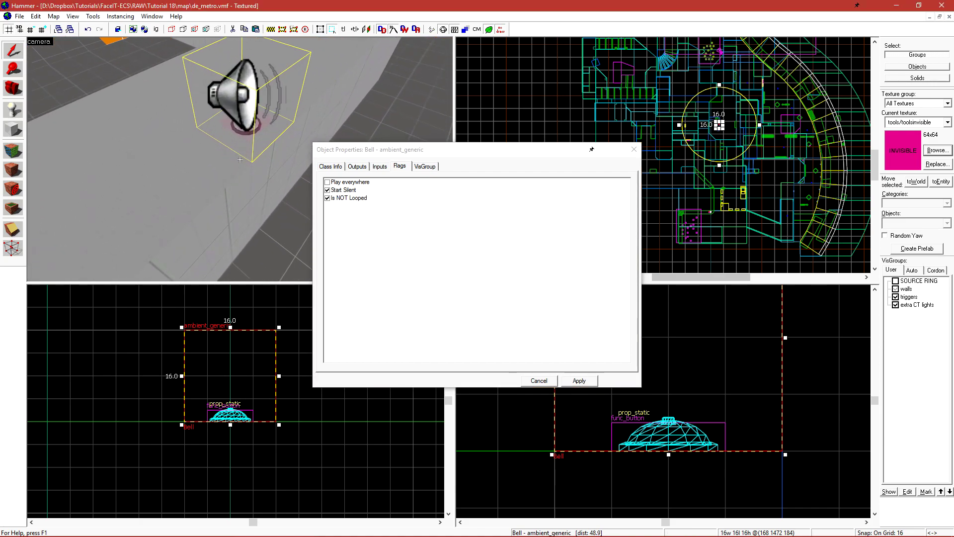
pyautogui.click(237, 141)
pyautogui.click(358, 168)
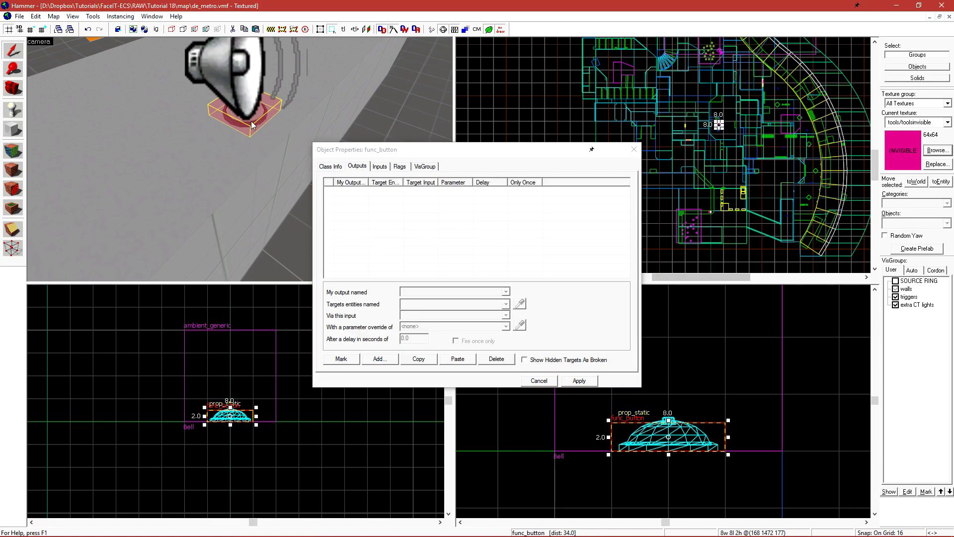
pyautogui.press('z')
pyautogui.press('z')
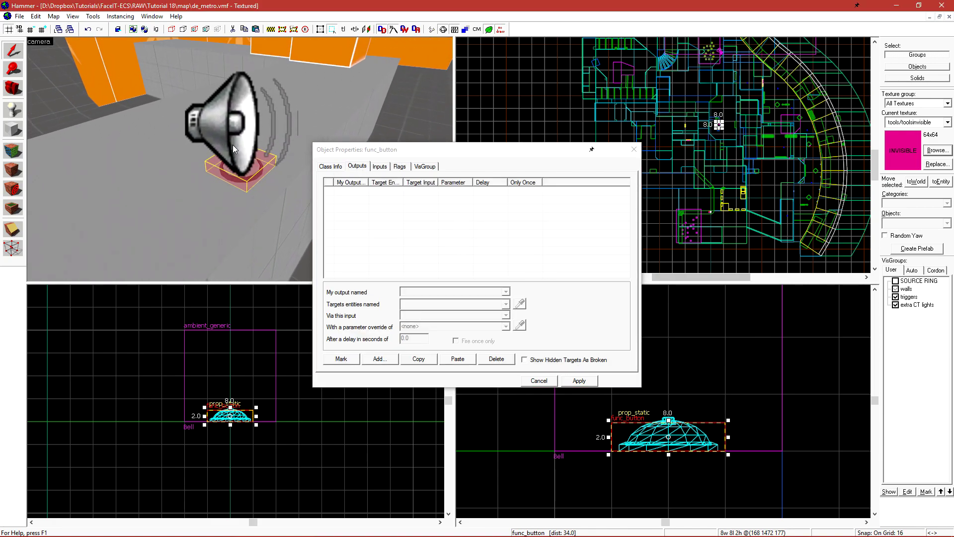
pyautogui.click(382, 359)
pyautogui.click(505, 291)
pyautogui.click(486, 320)
# - Target the OnPressed output at the Bell entity with the PlaySound input, apply it, and deselect the button
pyautogui.click(522, 302)
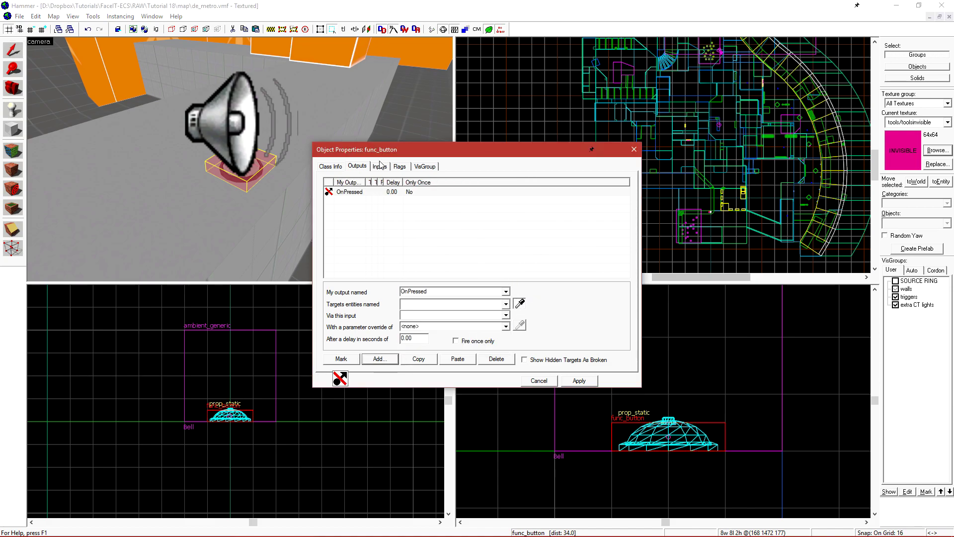
pyautogui.click(209, 119)
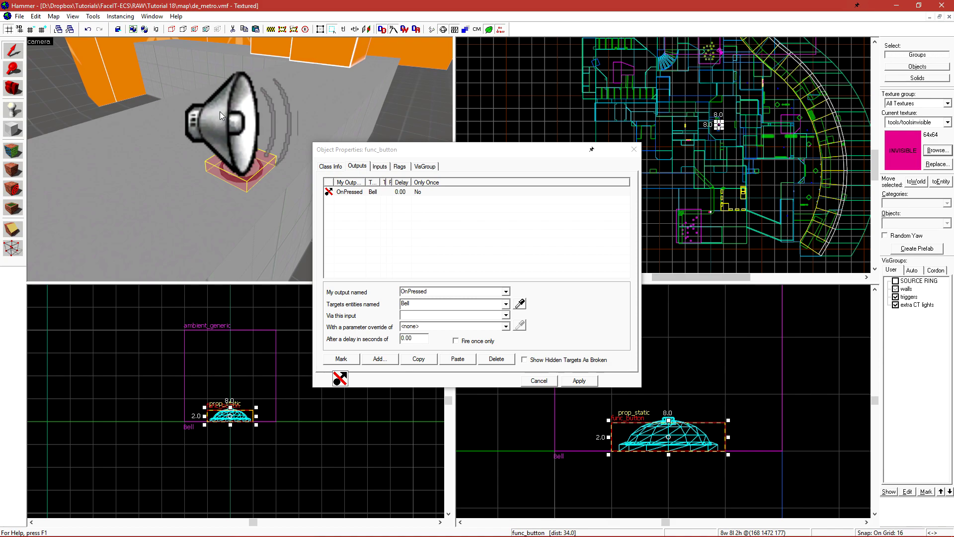
pyautogui.click(448, 315)
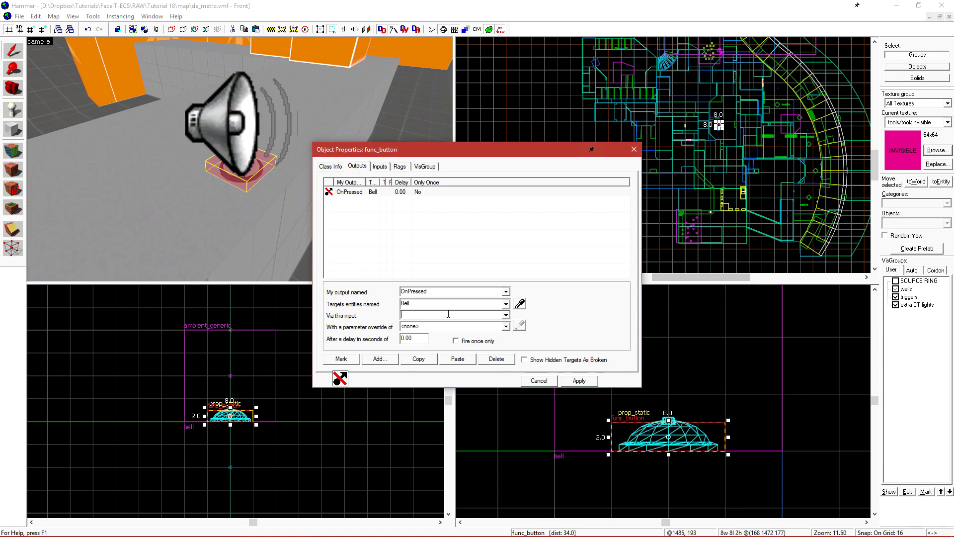
pyautogui.write('PlaySound')
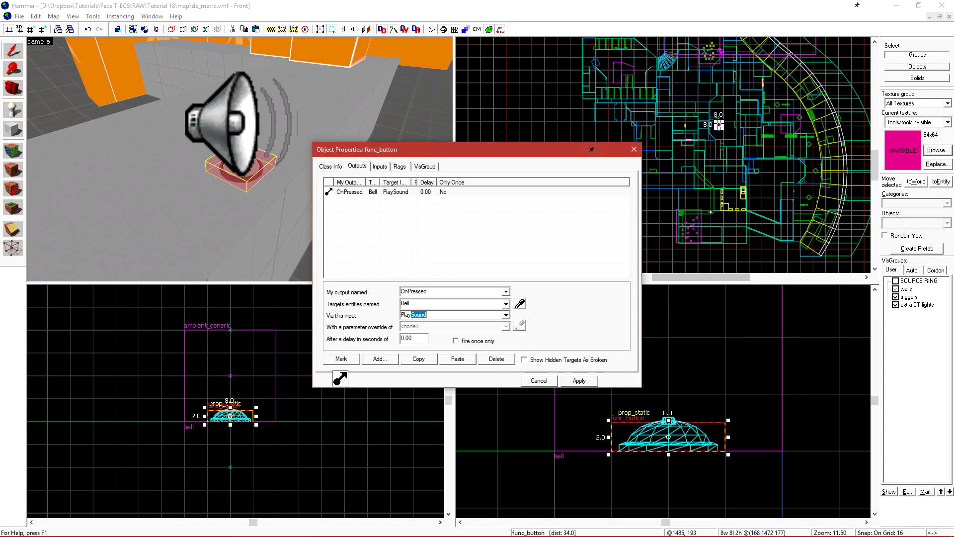
pyautogui.click(578, 380)
pyautogui.click(539, 381)
pyautogui.click(517, 428)
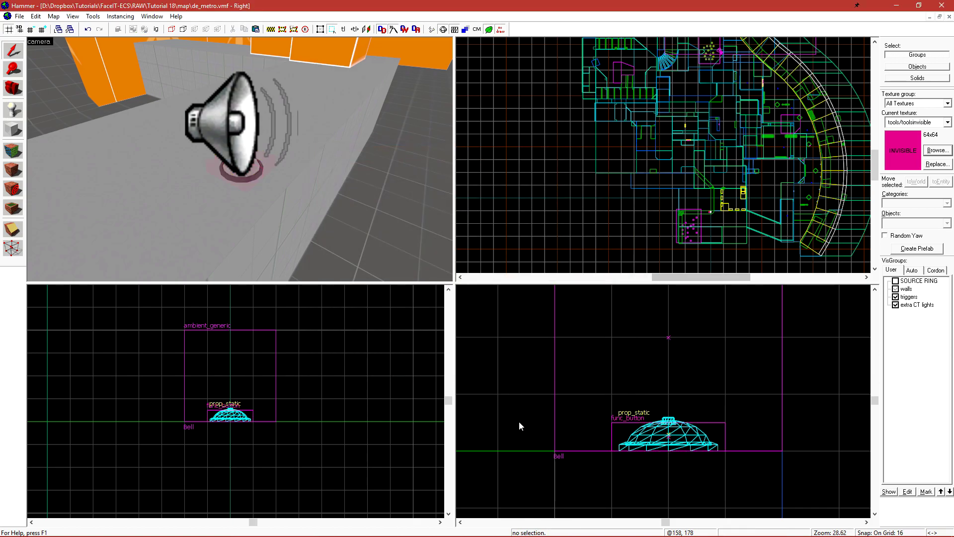
# - Compile the map using the Full compile - HDR only configuration
pyautogui.press('F9')
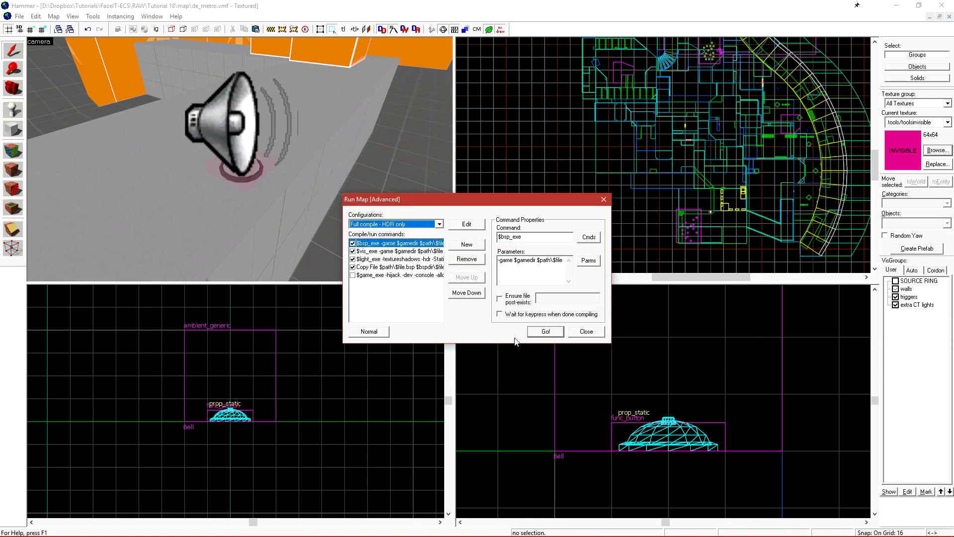
pyautogui.click(536, 331)
pyautogui.click(545, 332)
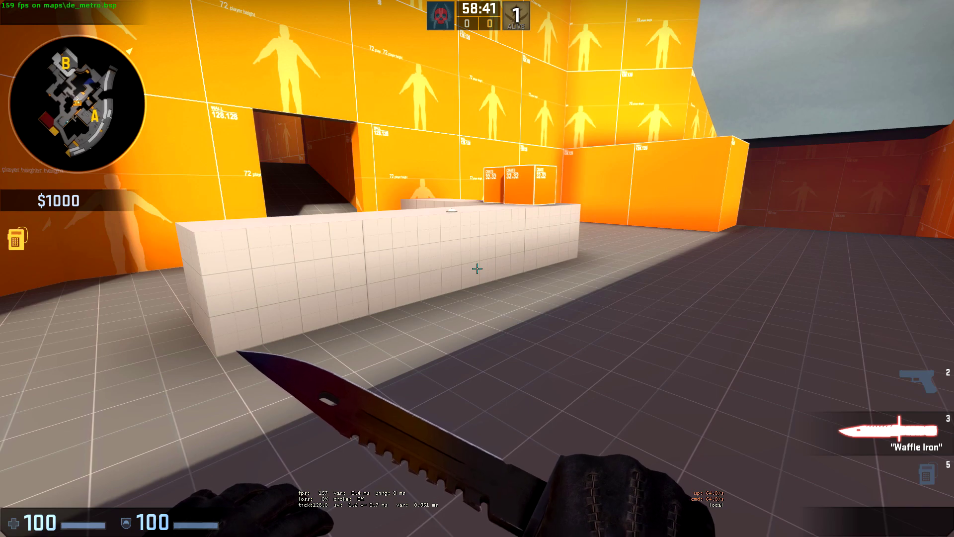
# - Approach the bell on the counter in the running map and test it, including pistol shots from a distance
pyautogui.press('w')
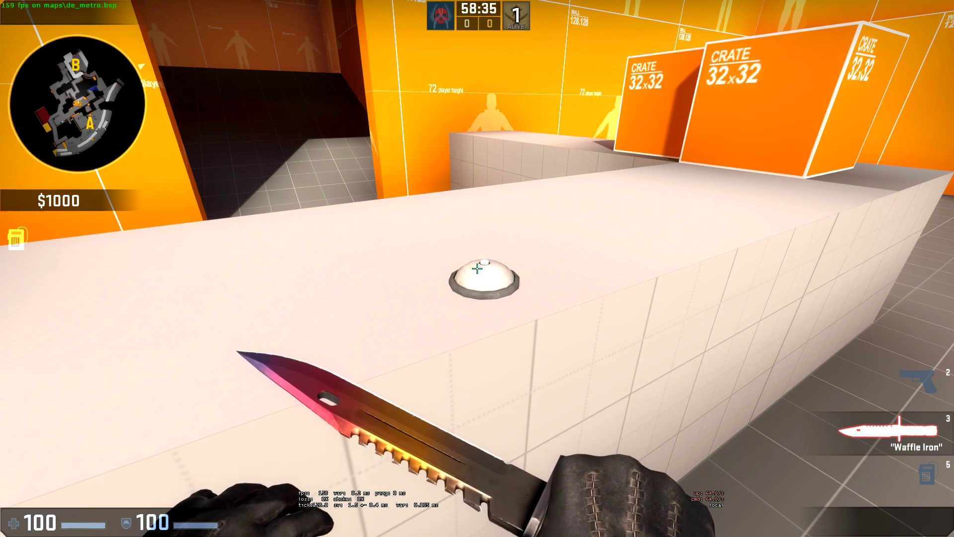
pyautogui.press('2')
pyautogui.press('s')
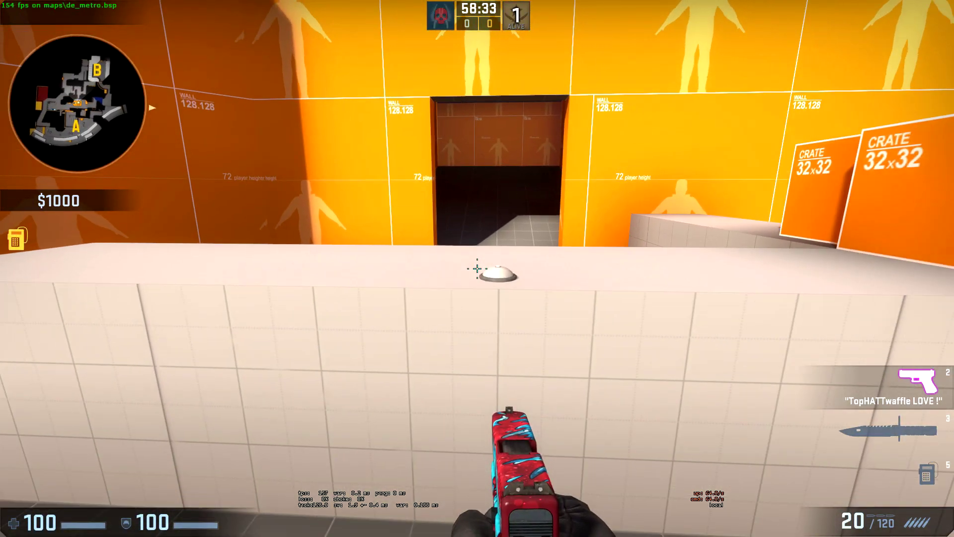
pyautogui.click(477, 268)
pyautogui.click(477, 269)
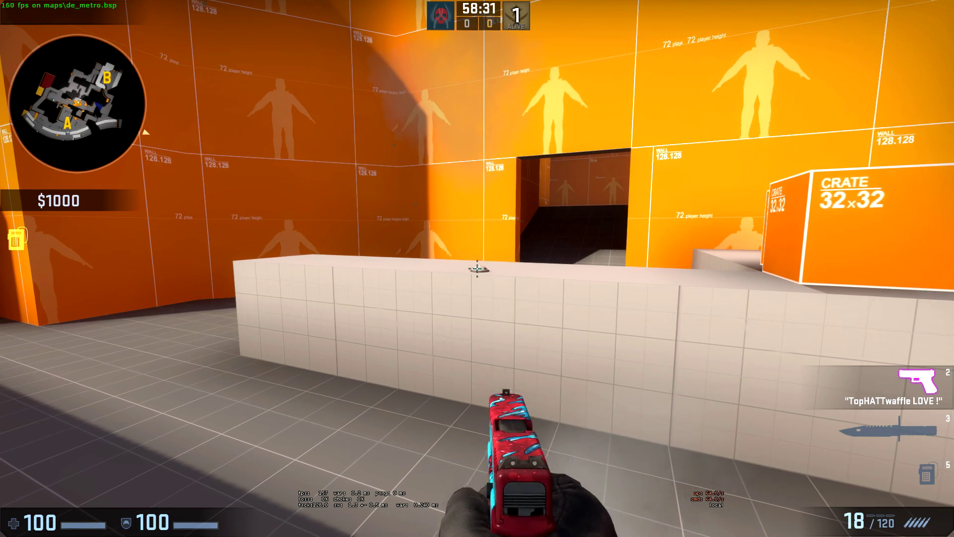
pyautogui.click(477, 268)
pyautogui.click(477, 269)
pyautogui.click(477, 269)
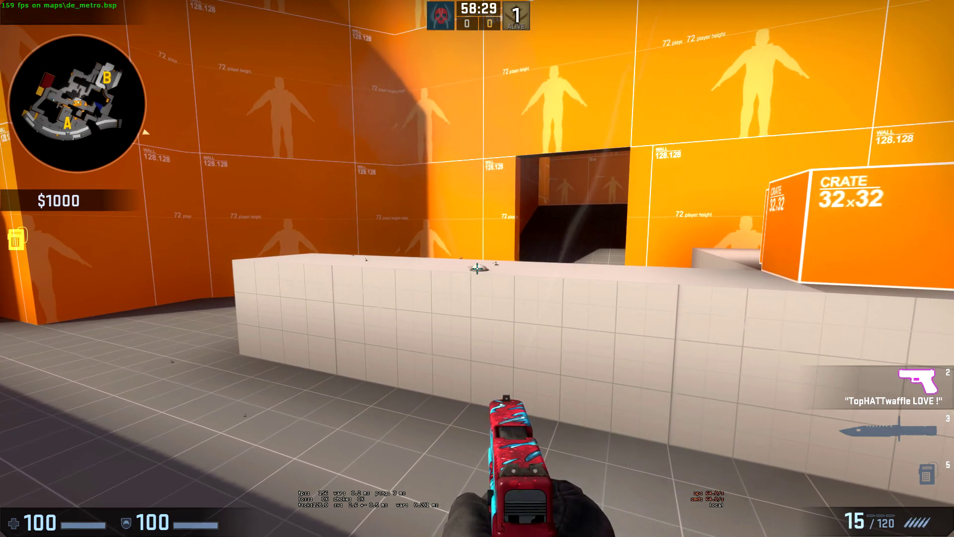
pyautogui.press('w')
pyautogui.press('3')
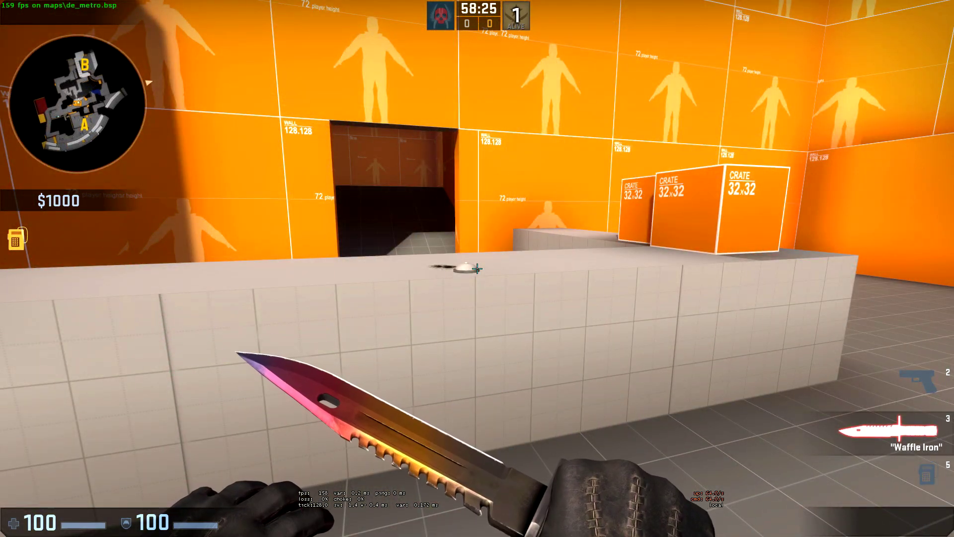
# - Turn on the on-screen list of playing sounds with the console command snd_show 1
pyautogui.press('`')
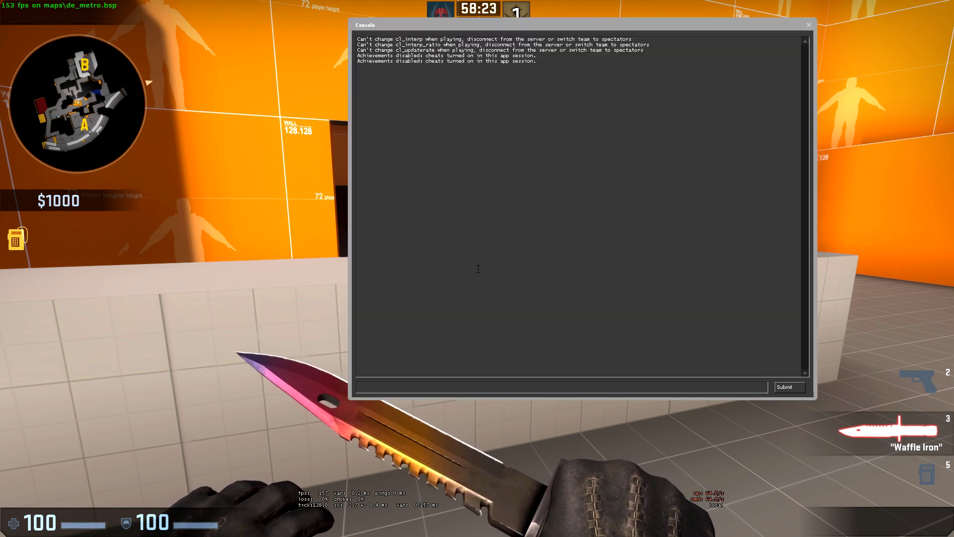
pyautogui.write('snd_show 1')
pyautogui.press('Return')
pyautogui.press('`')
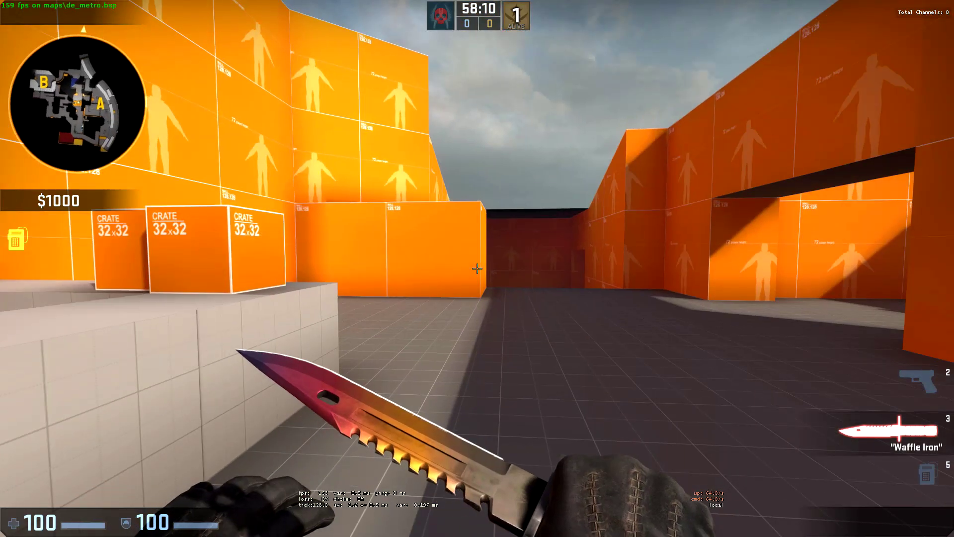
# - Swing the knife and walk around the map to examine the listed weapon and footstep sounds, ending back at the bell
pyautogui.click(477, 268)
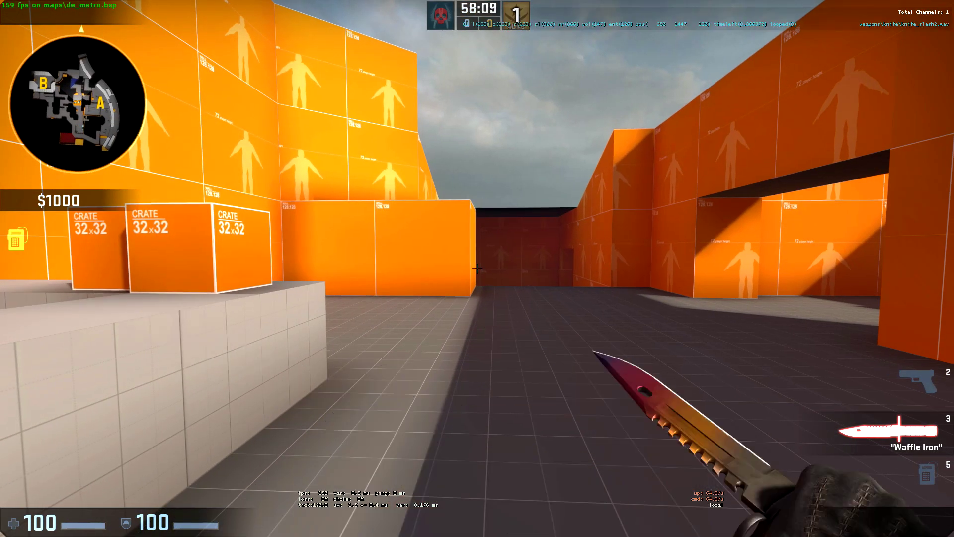
pyautogui.click(477, 268)
pyautogui.click(477, 268)
pyautogui.click(477, 269)
pyautogui.click(477, 269)
pyautogui.press('3')
pyautogui.press('s')
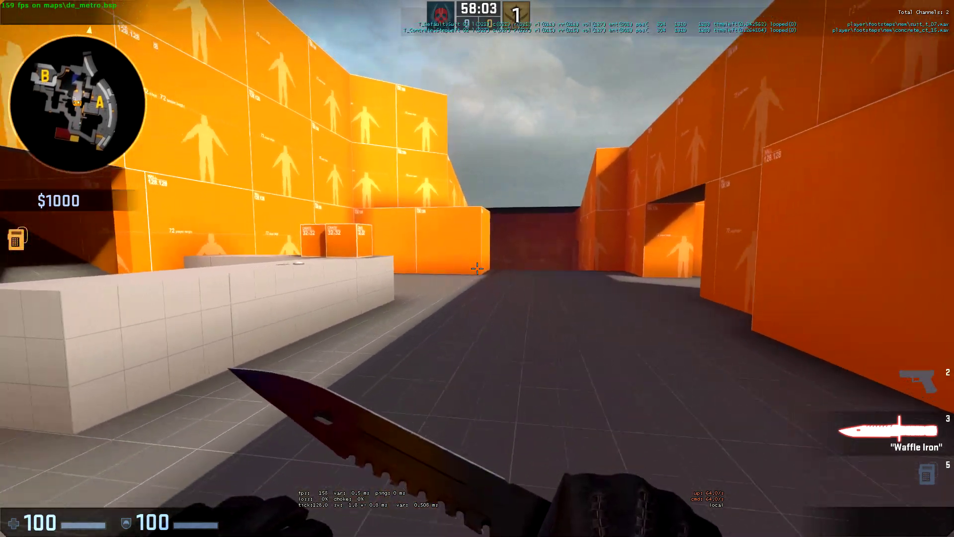
pyautogui.press('w')
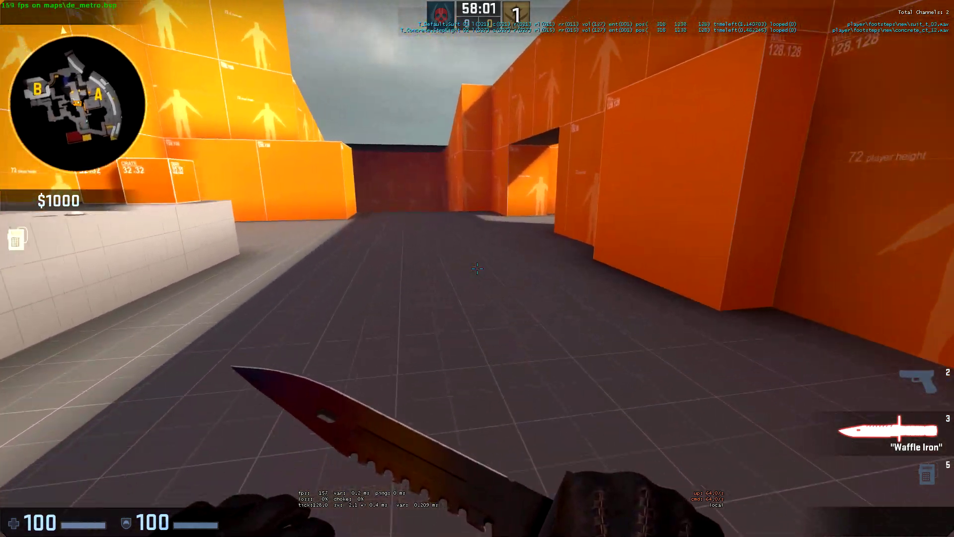
pyautogui.press('w')
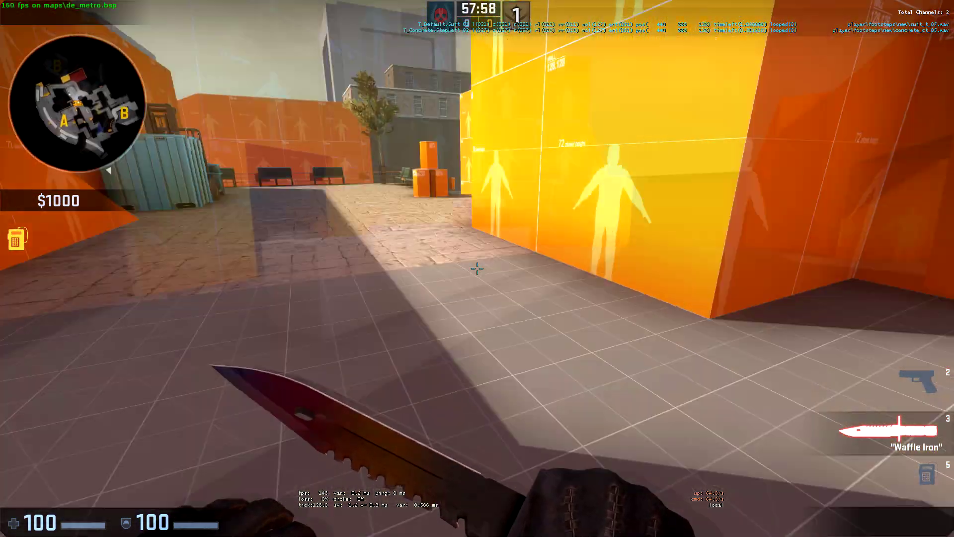
pyautogui.press('w')
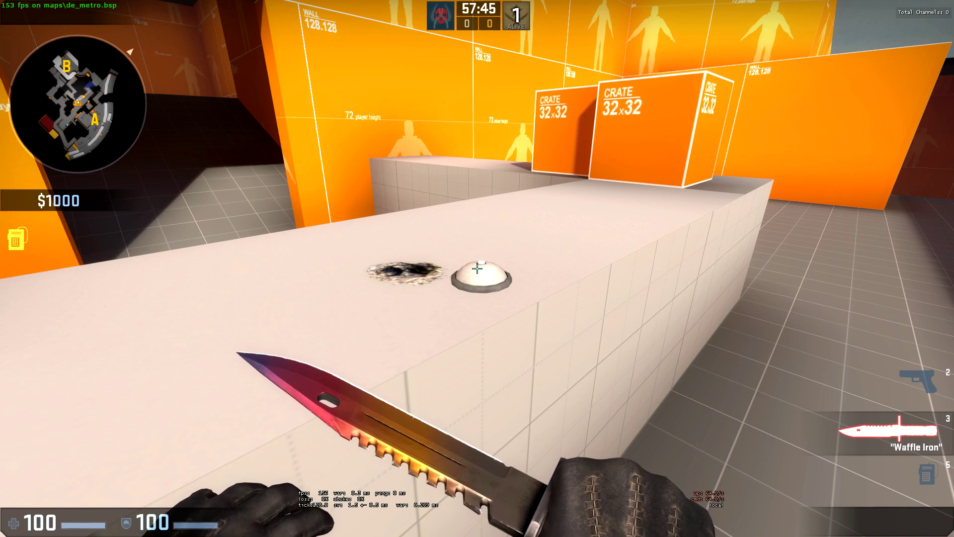
# - Enable in-world sound labels with the console command snd_visualize 1
pyautogui.press('`')
pyautogui.write('s')
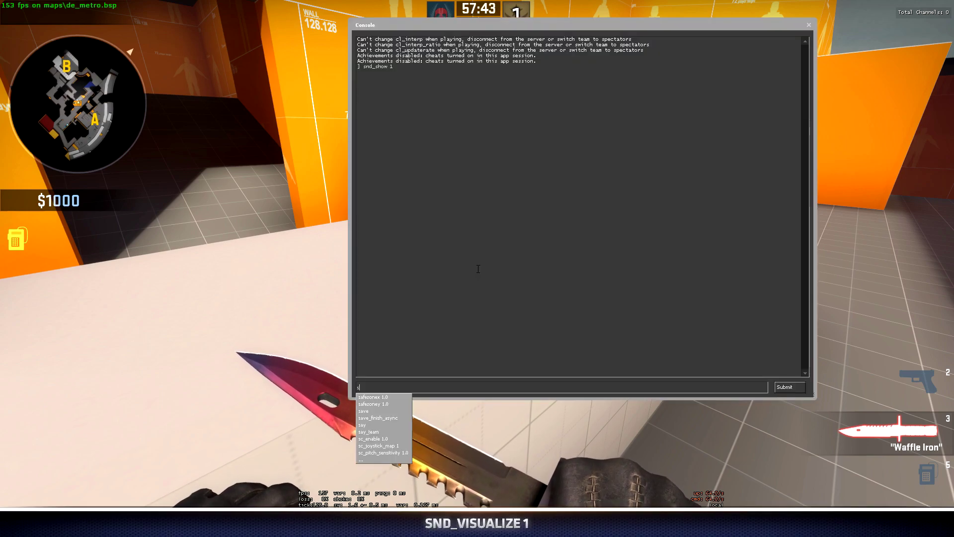
pyautogui.write('nd_visualize 1')
pyautogui.press('Return')
pyautogui.press('`')
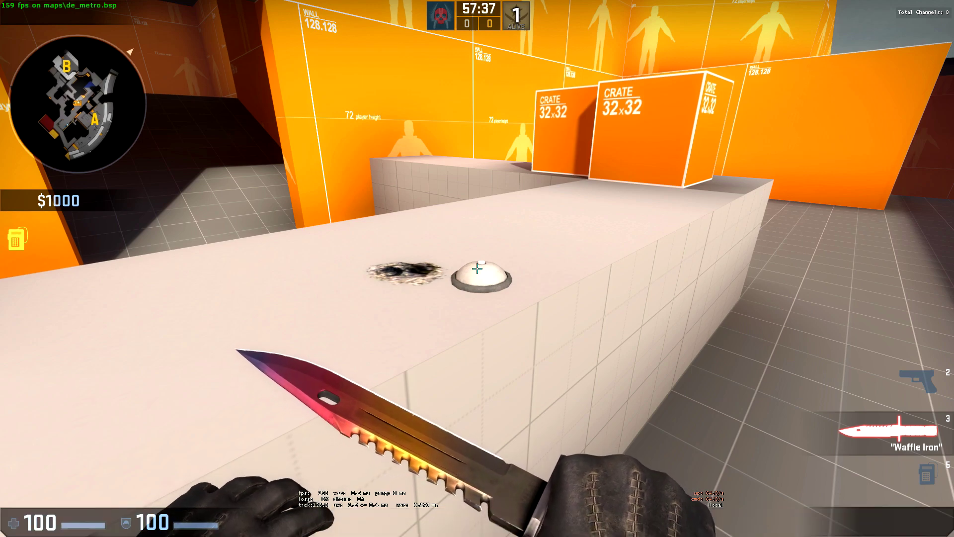
# - Ring the bell on the counter and examine where its sound label is drawn in the world
pyautogui.press('s')
pyautogui.press('e')
pyautogui.press('d')
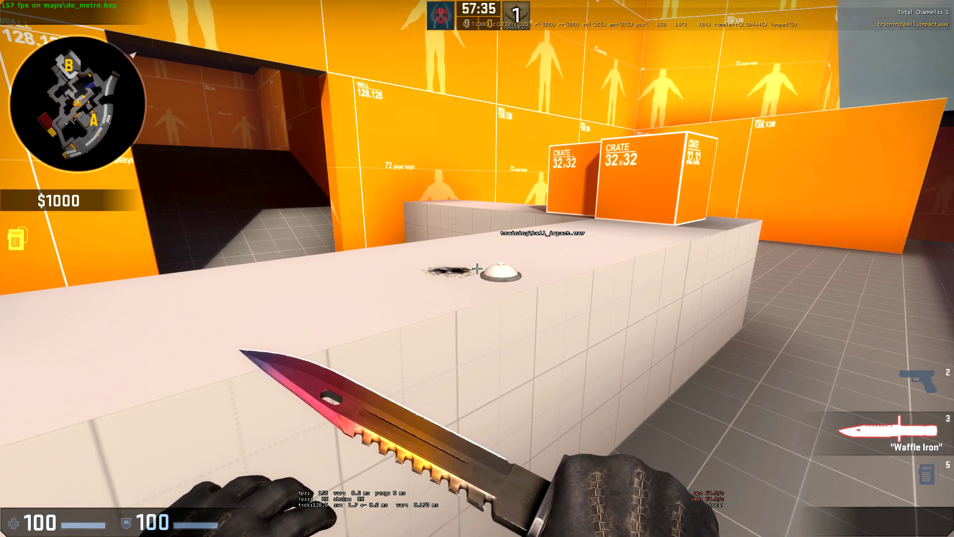
# - Ring the counter bell several more times from different angles to check the position of its in-world sound label
pyautogui.press('e')
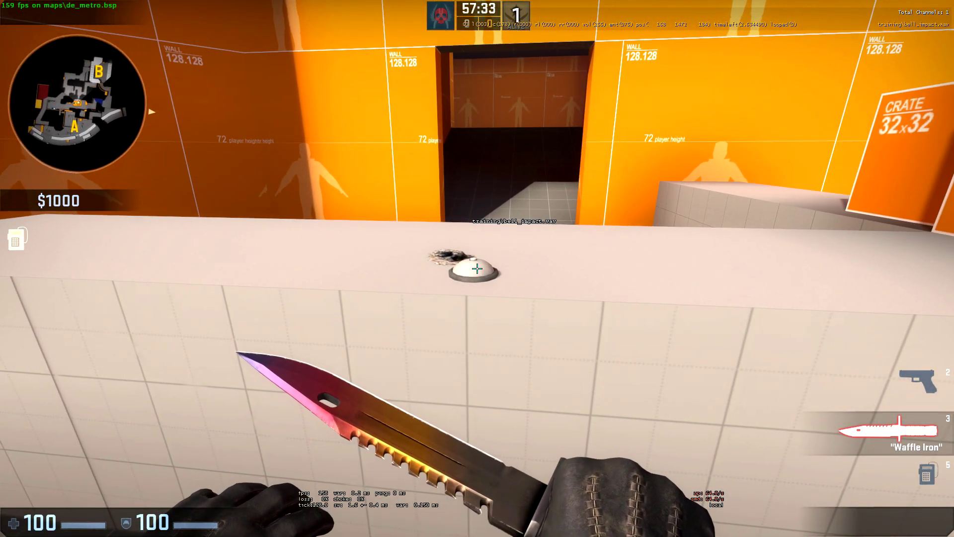
pyautogui.press('e')
pyautogui.press('a')
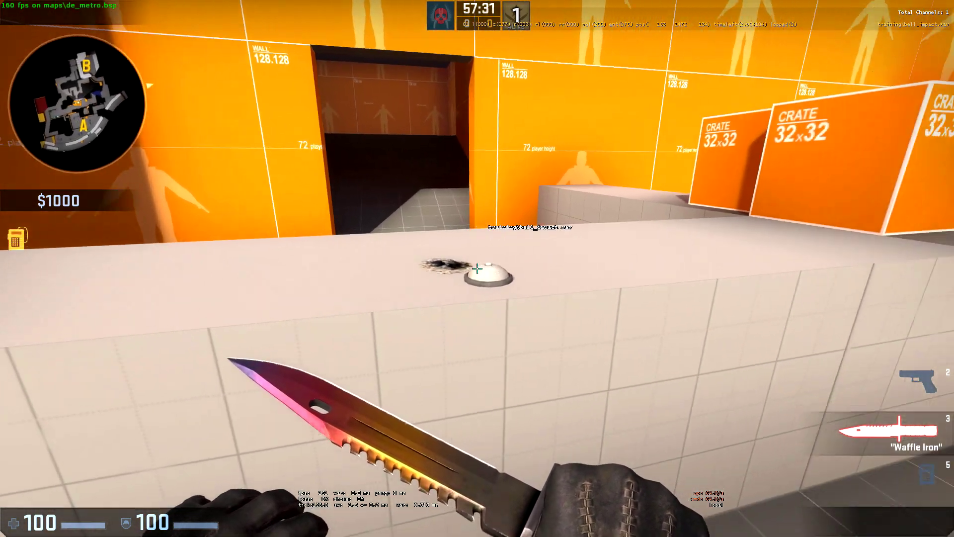
pyautogui.press('e')
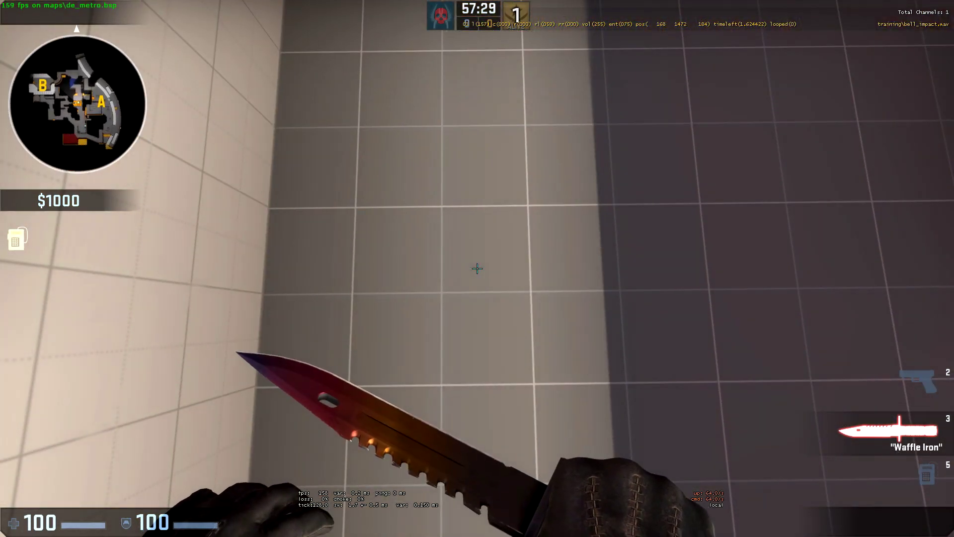
# - Walk around the map outside the counter area to examine the in-world labels of the footstep sounds
pyautogui.press('s')
pyautogui.press('s')
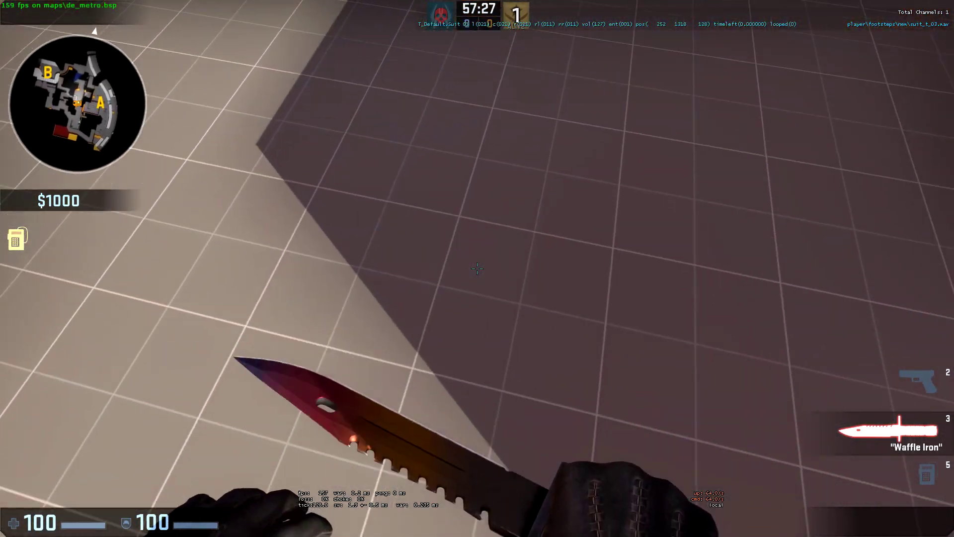
pyautogui.press('s')
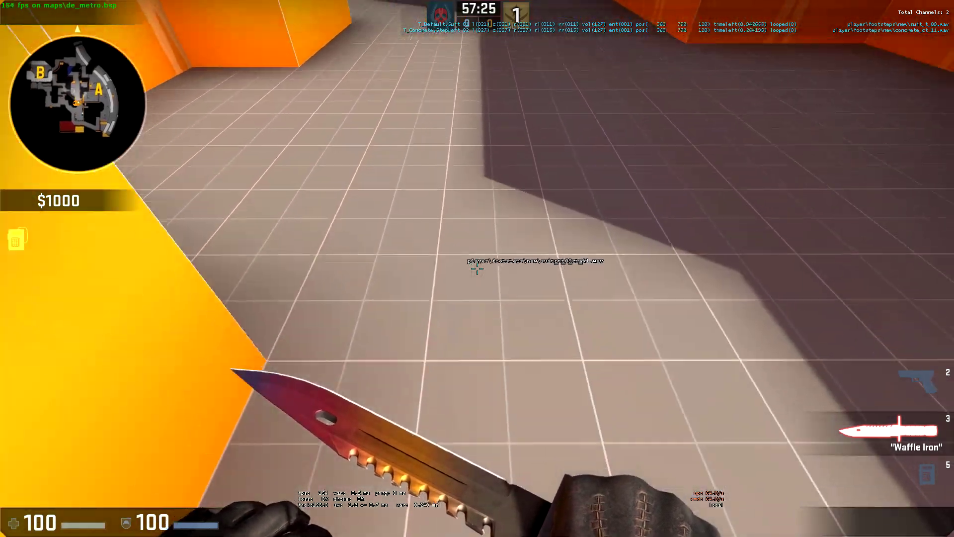
pyautogui.press('a')
pyautogui.press('w')
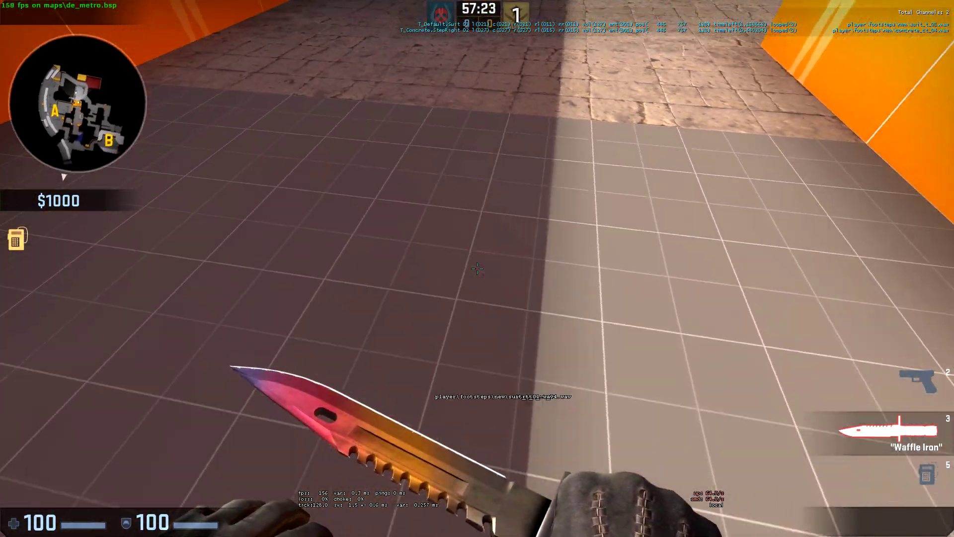
pyautogui.press('w')
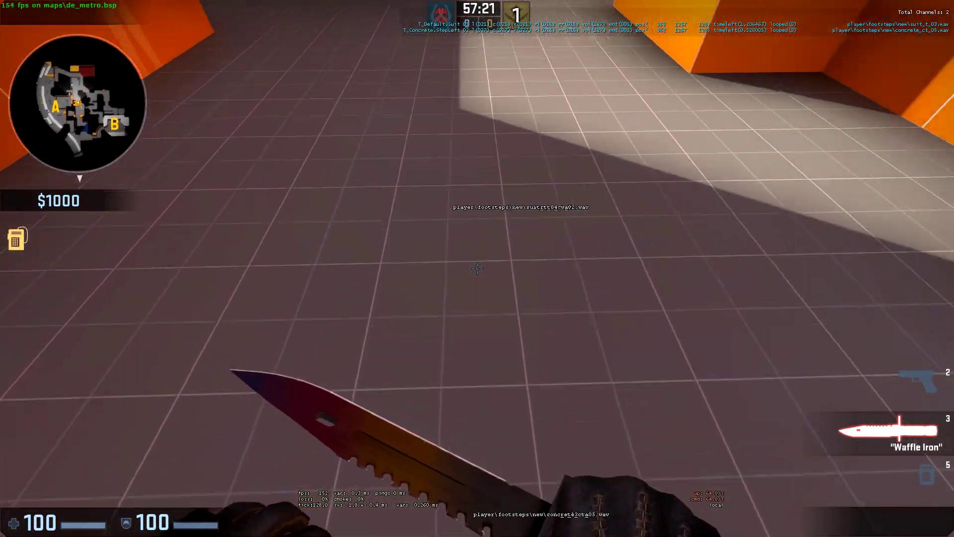
pyautogui.press('w')
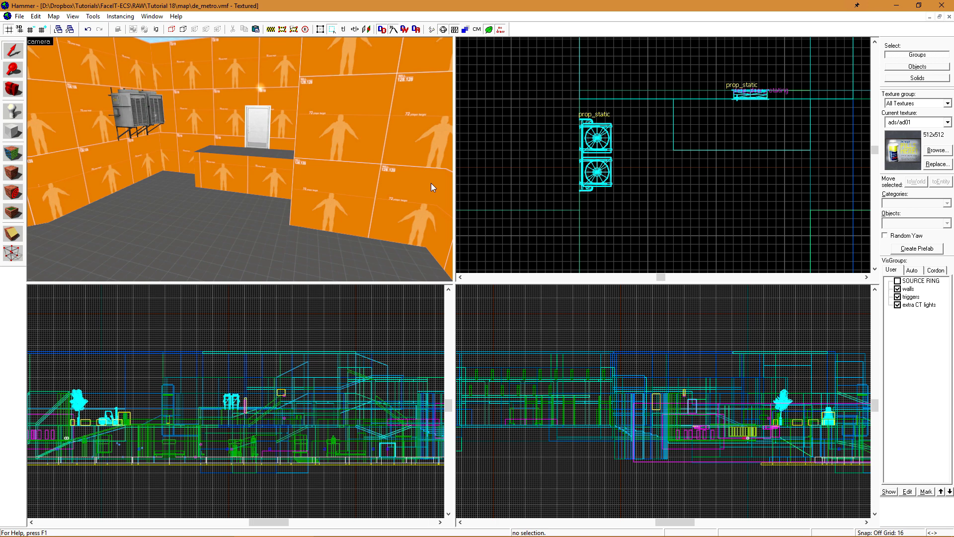
# - Switch to Counter-Strike: Global Offensive with its developer console
pyautogui.click(368, 529)
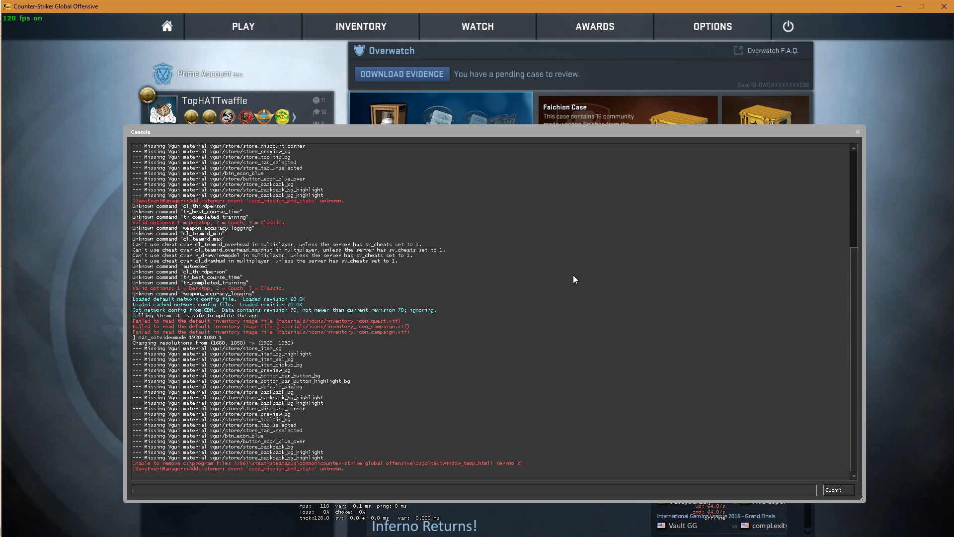
pyautogui.write('cl_')
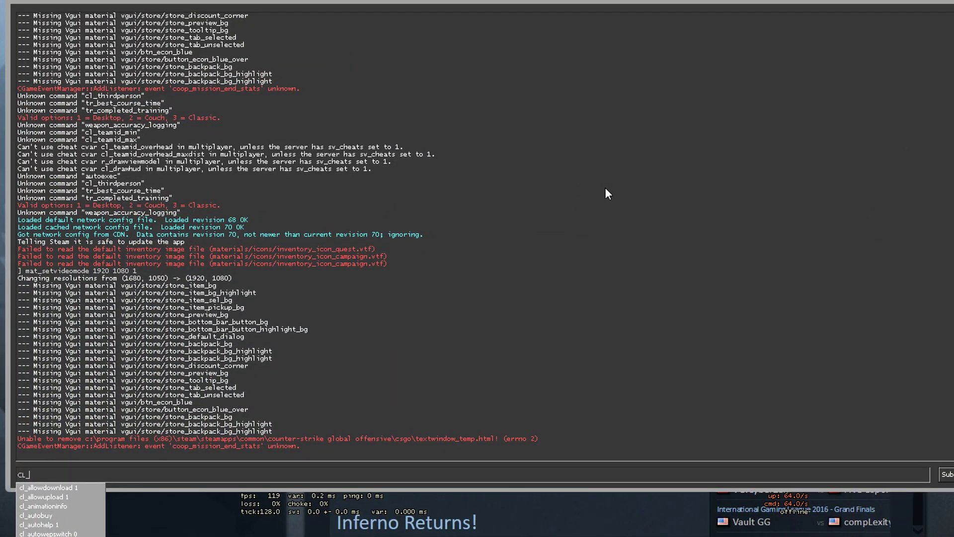
pyautogui.write('soun')
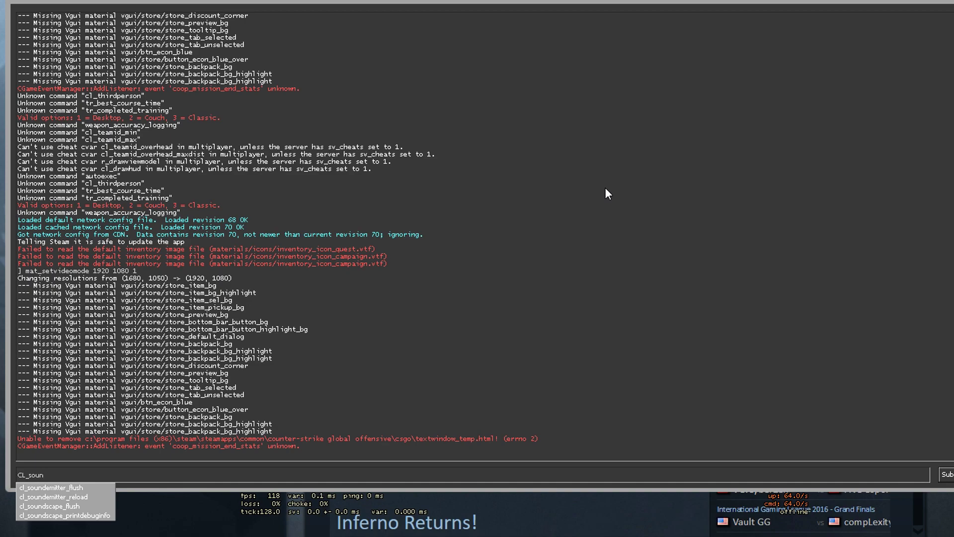
pyautogui.press('Up')
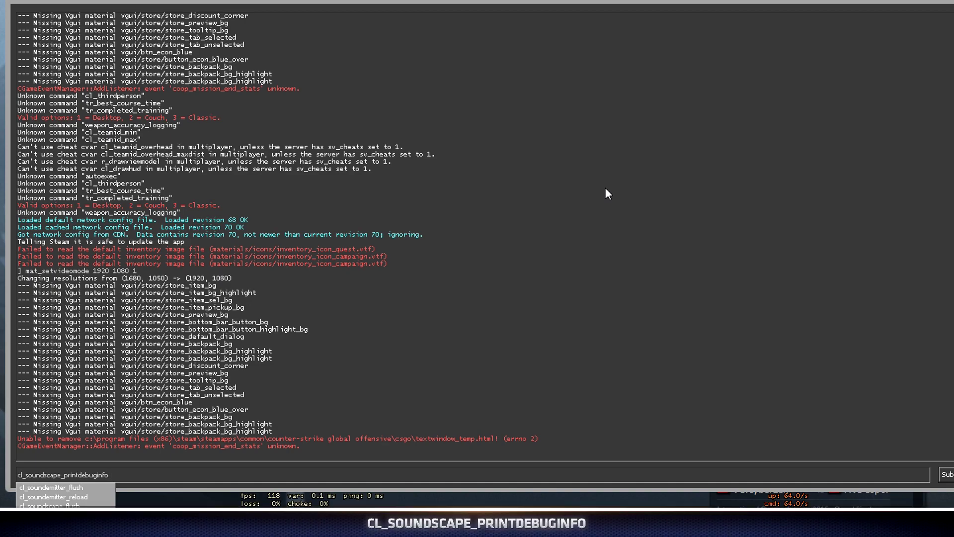
pyautogui.hotkey('ctrl', 'a')
pyautogui.press('BackSpace')
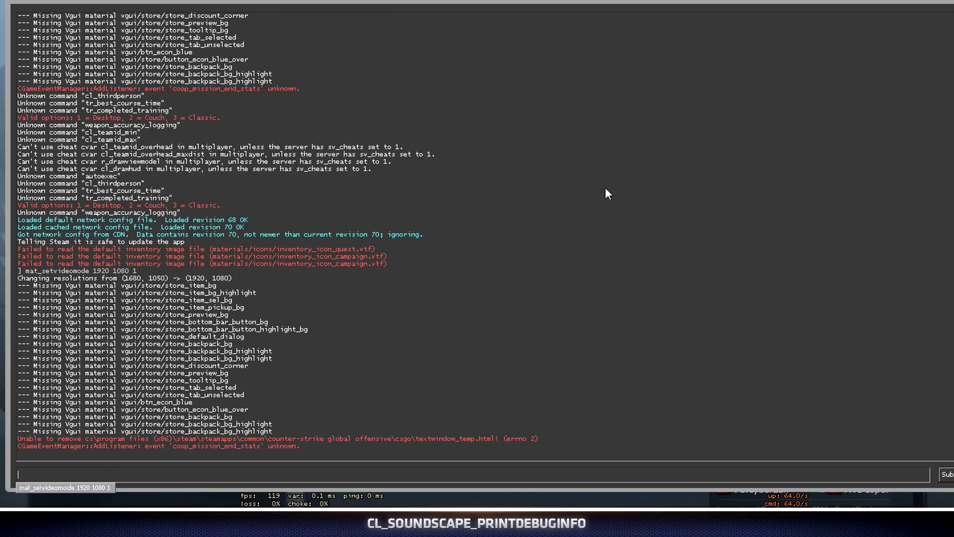
# - Clear the console output and print all available soundscapes with the command cl_soundscape_printdebuginfo
pyautogui.write('clear')
pyautogui.press('Return')
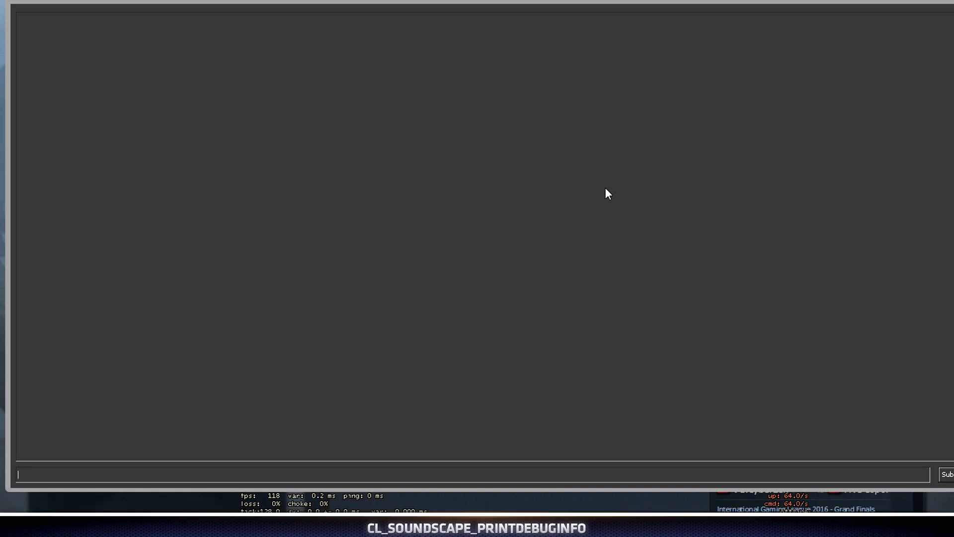
pyautogui.write('cl_soundscape_printdebuginfo')
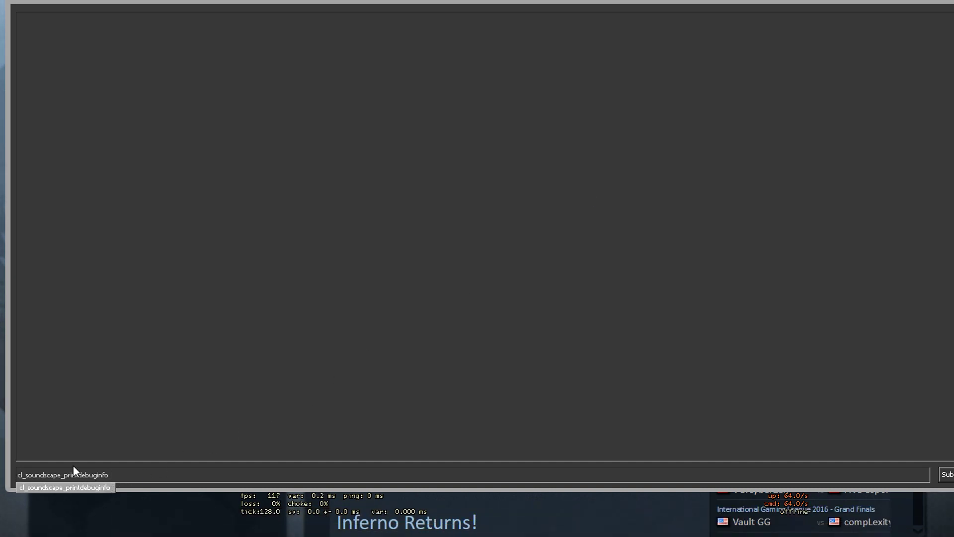
pyautogui.press('Return')
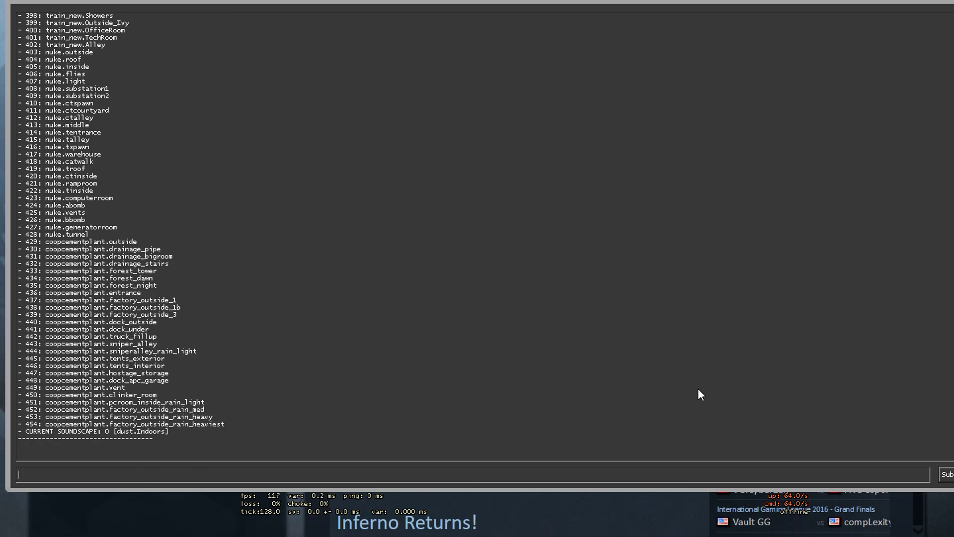
# - Copy the full client soundscape list from the console output into a new Notepad++ document
pyautogui.moveTo(953, 440); pyautogui.dragTo(907, 35)
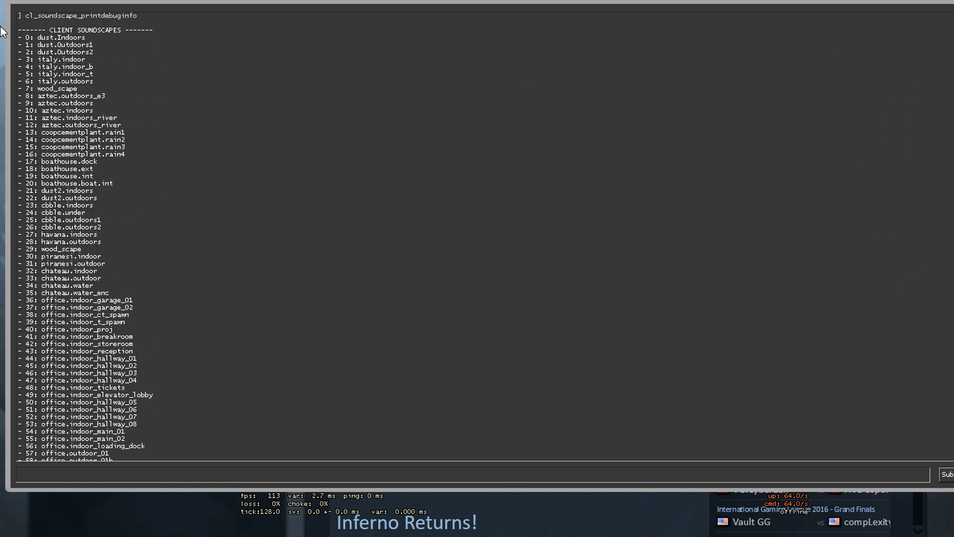
pyautogui.moveTo(19, 30); pyautogui.dragTo(349, 132)
pyautogui.scroll(-15, 348, 132)
pyautogui.scroll(18, 63, 41)
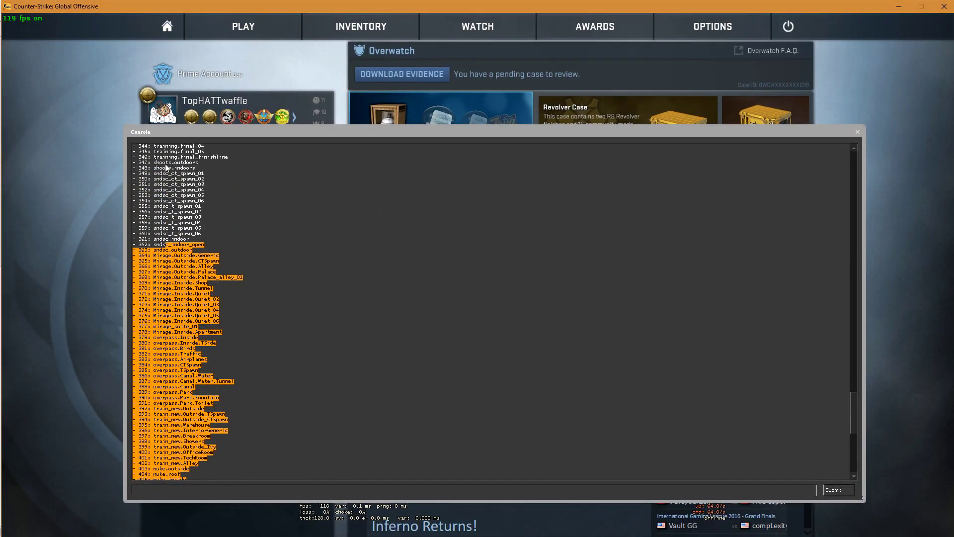
pyautogui.moveTo(62, 42); pyautogui.dragTo(62, 39)
pyautogui.scroll(20, 166, 163)
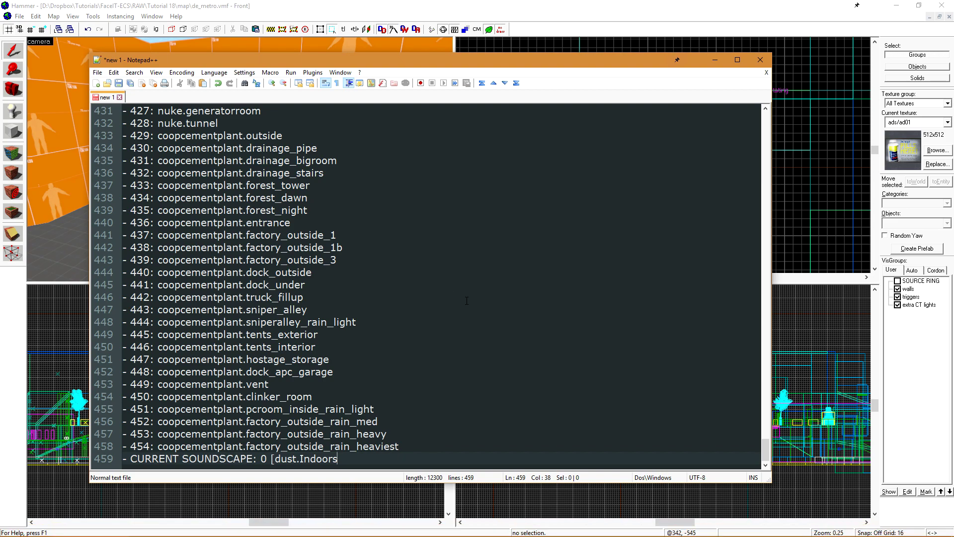
# - Remove the header lines and the closing CURRENT SOUNDSCAPE line from the pasted soundscape list
pyautogui.hotkey('shift', 'Home')
pyautogui.press('BackSpace')
pyautogui.press('BackSpace')
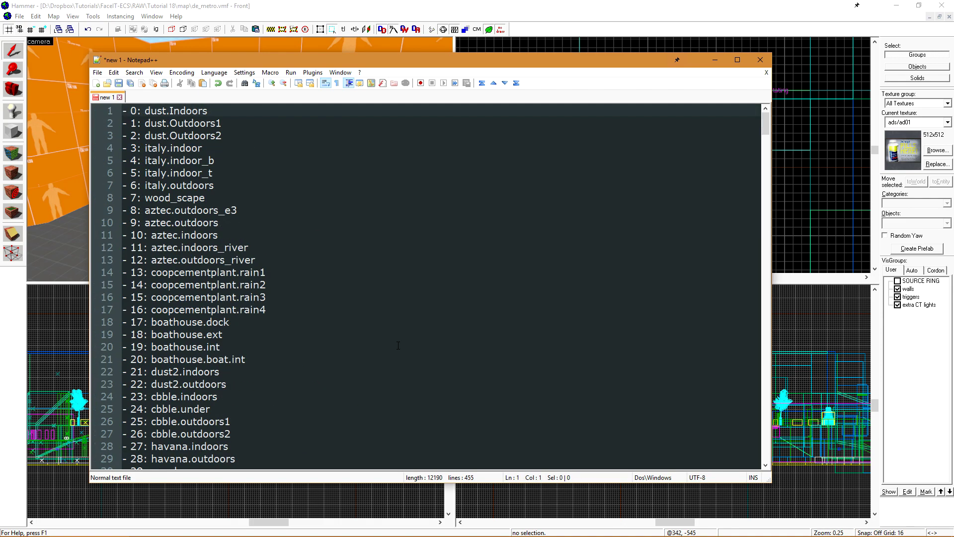
# - Look through the soundscape list down to the assault entries and select the name assault.outside
pyautogui.scroll(-15, 398, 345)
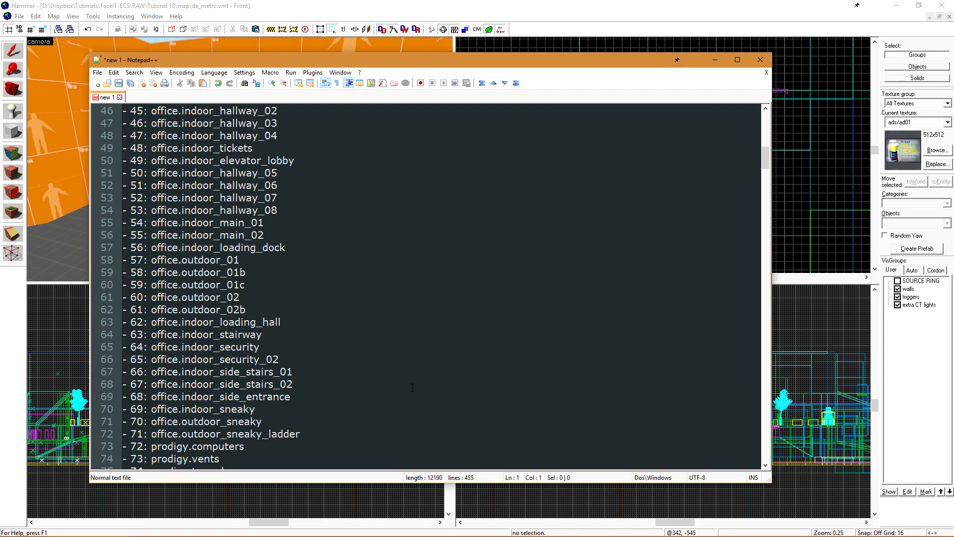
pyautogui.scroll(-4, 411, 387)
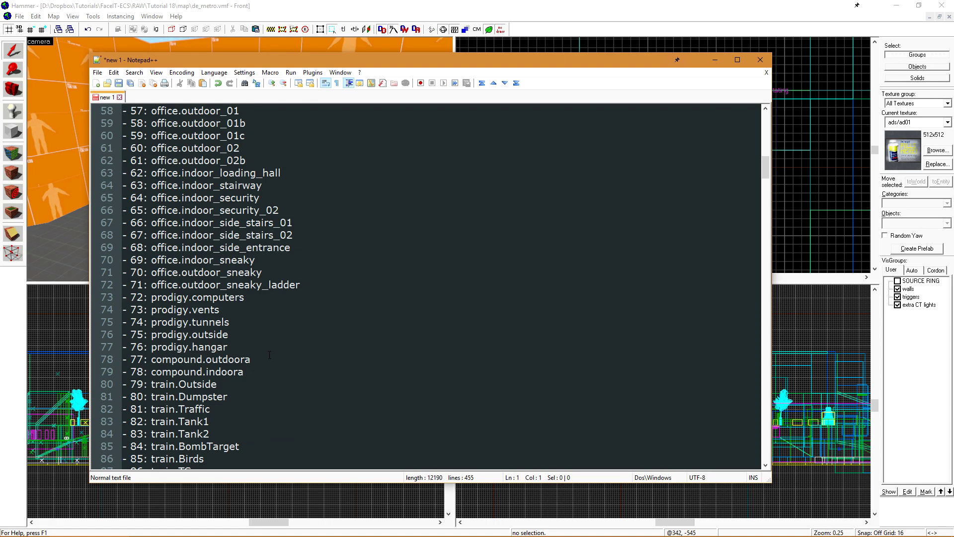
pyautogui.scroll(-20, 269, 354)
pyautogui.click(441, 344)
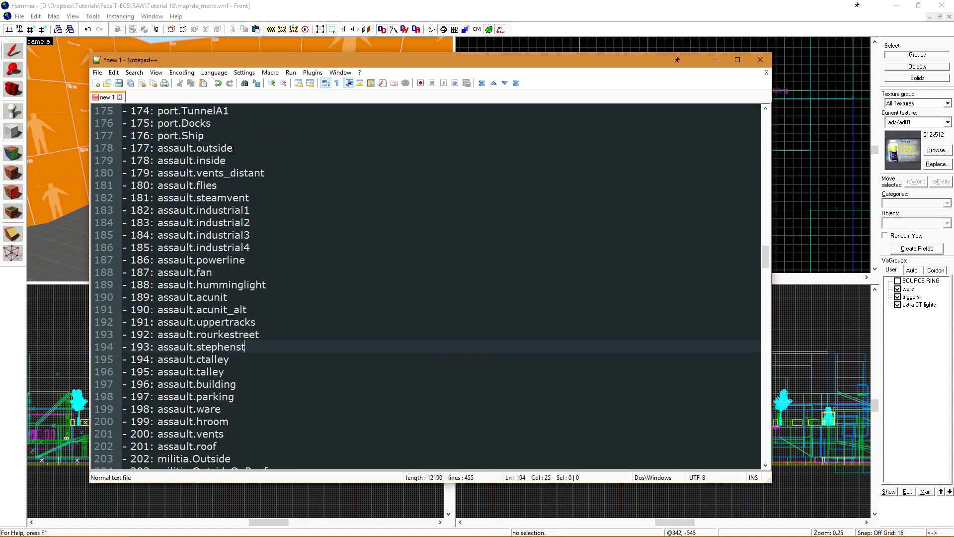
pyautogui.moveTo(233, 149); pyautogui.dragTo(158, 148)
pyautogui.rightClick(171, 147)
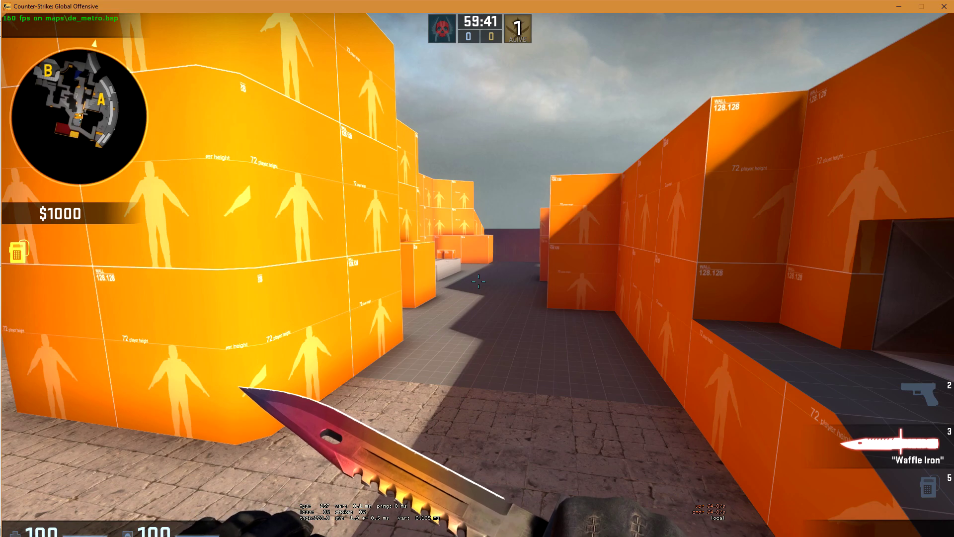
# - With de_metro running and its console open, copy the name assault.outside from Notepad++ and return to the game
pyautogui.press('`')
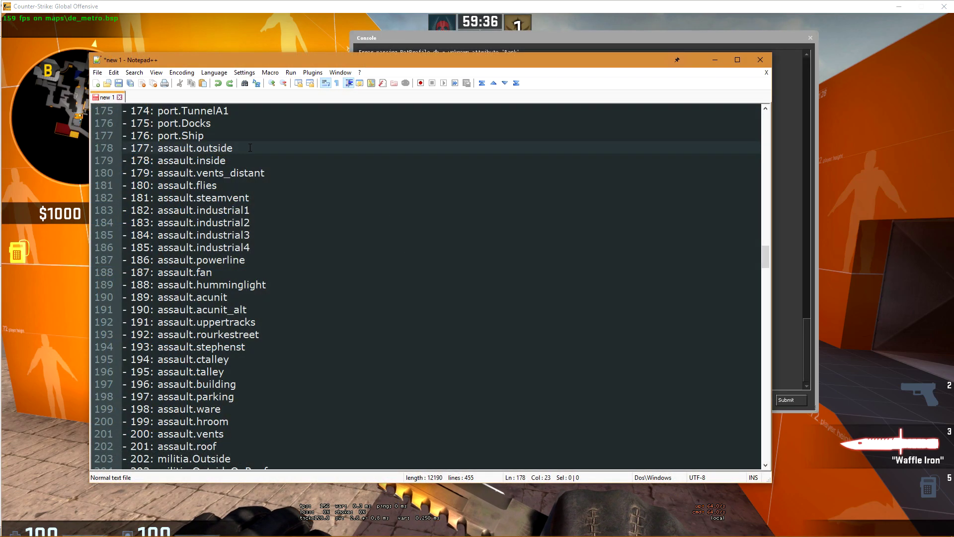
pyautogui.moveTo(250, 148); pyautogui.dragTo(158, 148)
pyautogui.rightClick(169, 148)
pyautogui.click(197, 166)
pyautogui.click(795, 197)
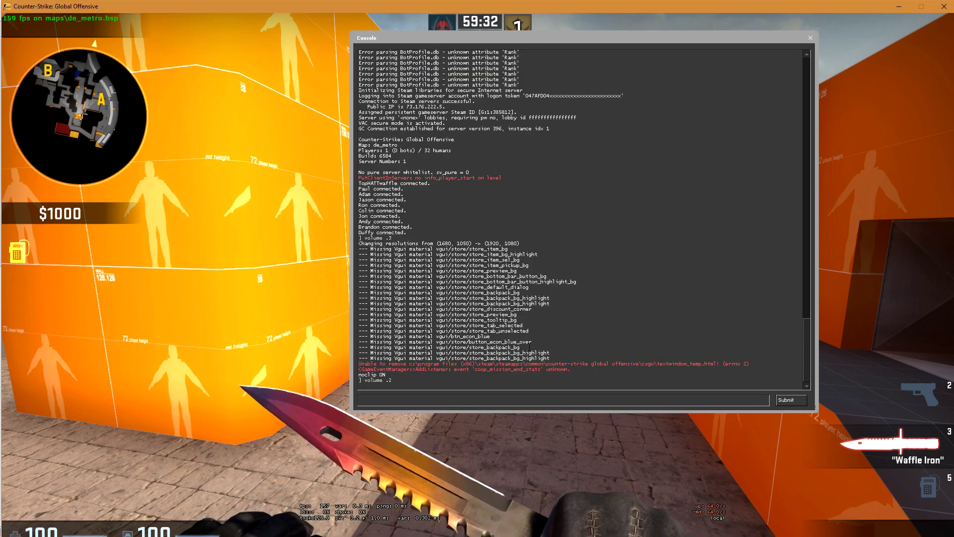
# - Play the copied soundscape in game with the console command playsoundscape assault.outside and listen to it
pyautogui.click(523, 397)
pyautogui.write('playsoundscape assault.outside')
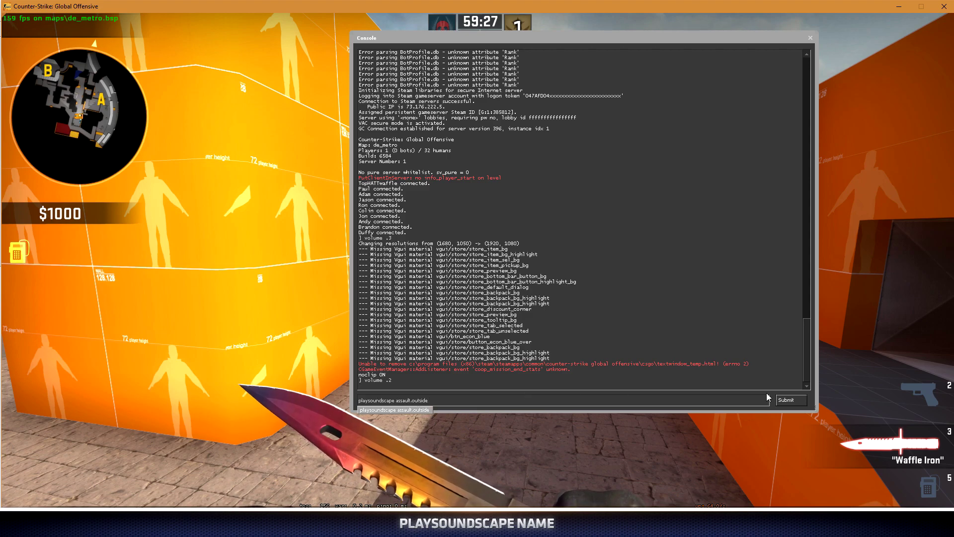
pyautogui.click(788, 400)
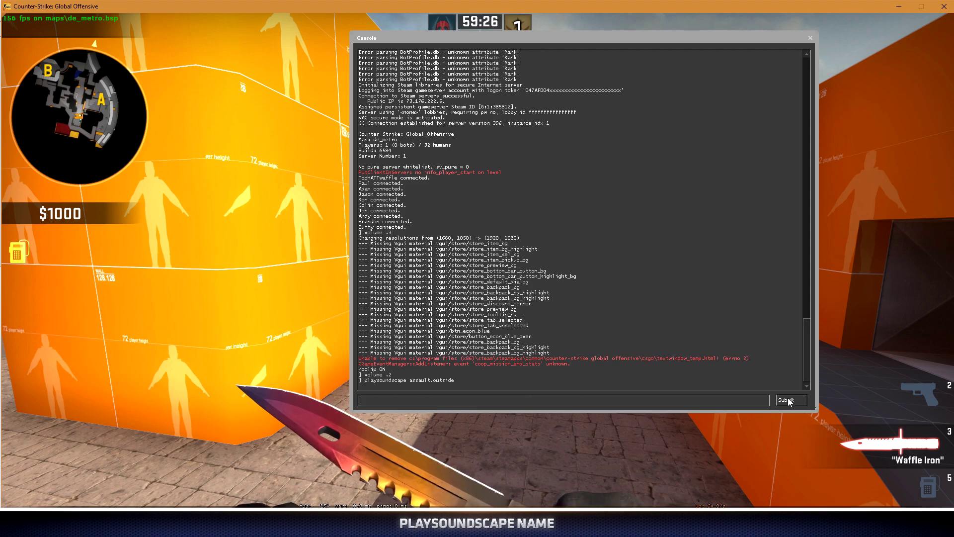
pyautogui.press('`')
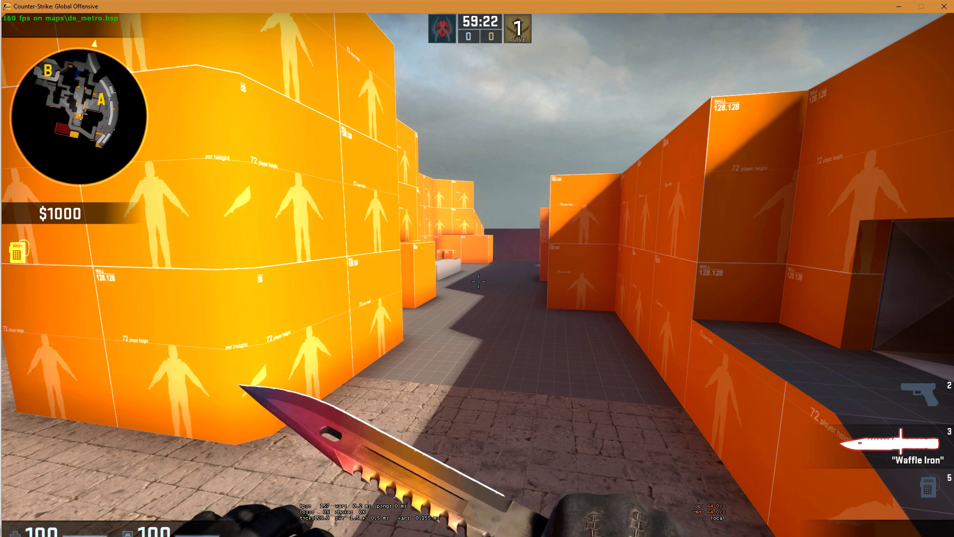
# - List the soundscape's playing sounds on screen with the console command snd_show 1
pyautogui.press('`')
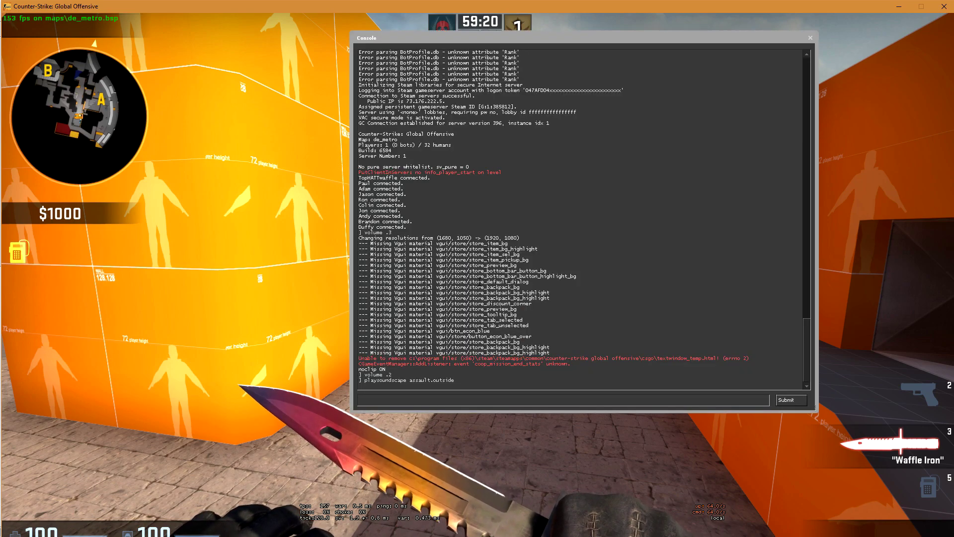
pyautogui.write('snd_show 1')
pyautogui.press('Return')
pyautogui.press('`')
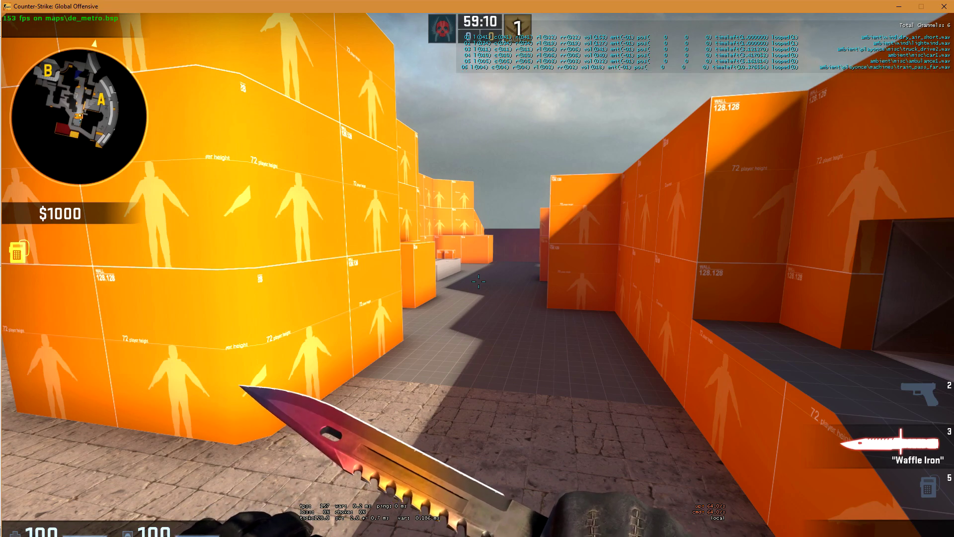
# - Turn on the in-world labels for the soundscape's sounds from the console and return to the game view
pyautogui.press('`')
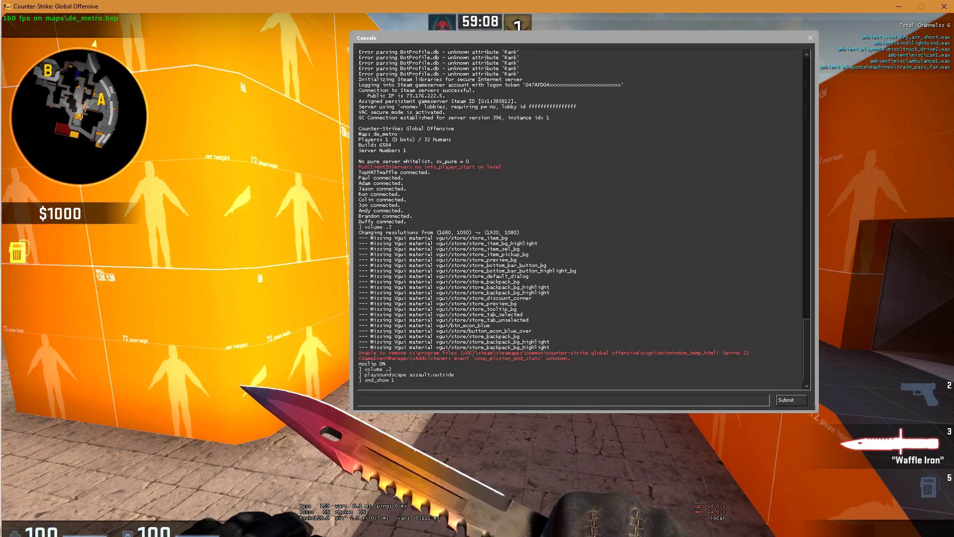
pyautogui.write('snd_show 2')
pyautogui.press('Return')
pyautogui.press('`')
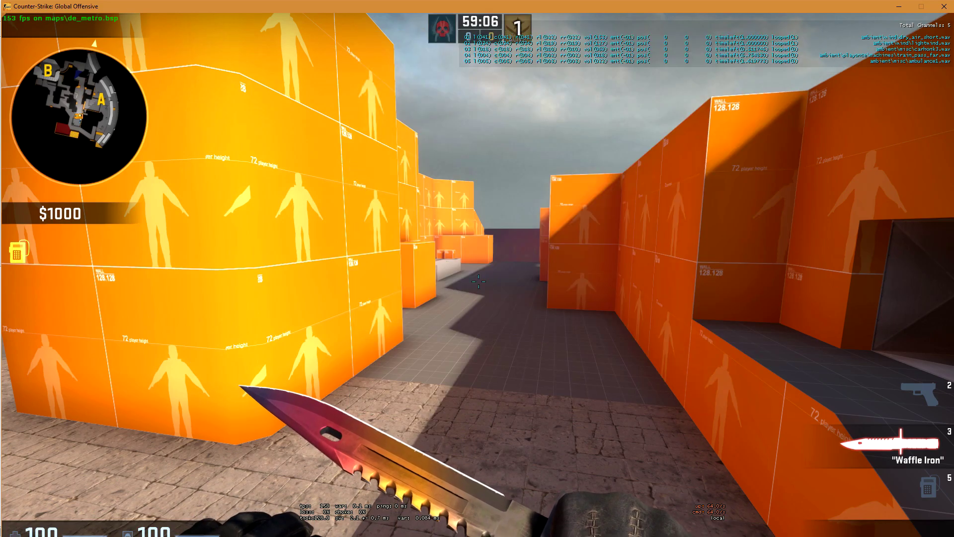
# - Move around the plaza with the benches to examine where the soundscape's ambient sound labels are drawn
pyautogui.press('d')
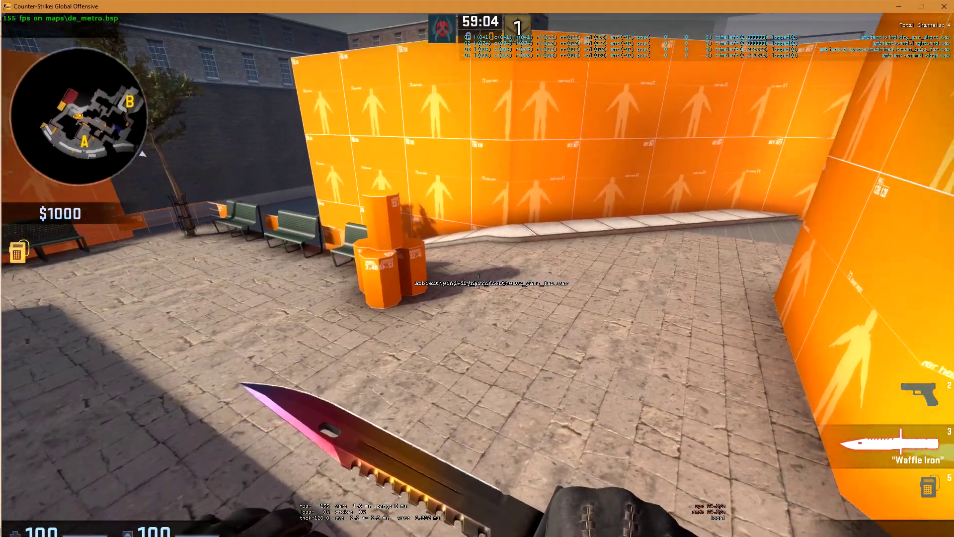
pyautogui.press('a')
pyautogui.press('w')
pyautogui.press('s')
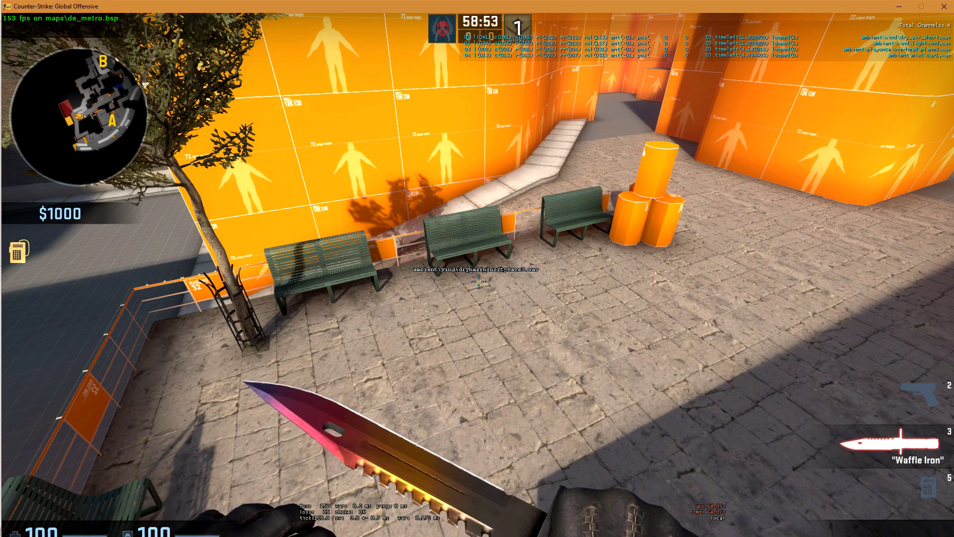
# - Copy assault.inside from the soundscape list and play it in game with the console command playsoundscape assault.inside
pyautogui.press('`')
pyautogui.hotkey('alt', 'Tab')
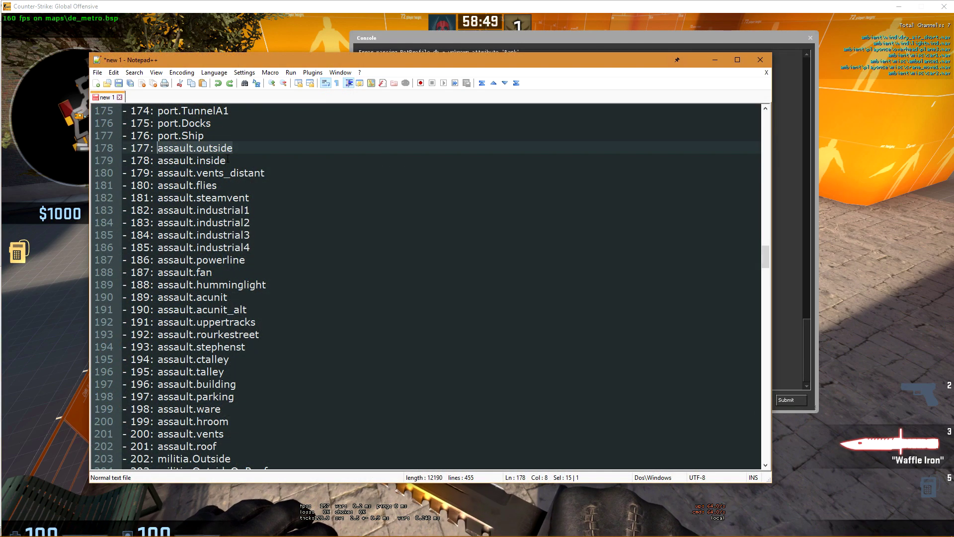
pyautogui.moveTo(226, 160); pyautogui.dragTo(157, 160)
pyautogui.click(857, 328)
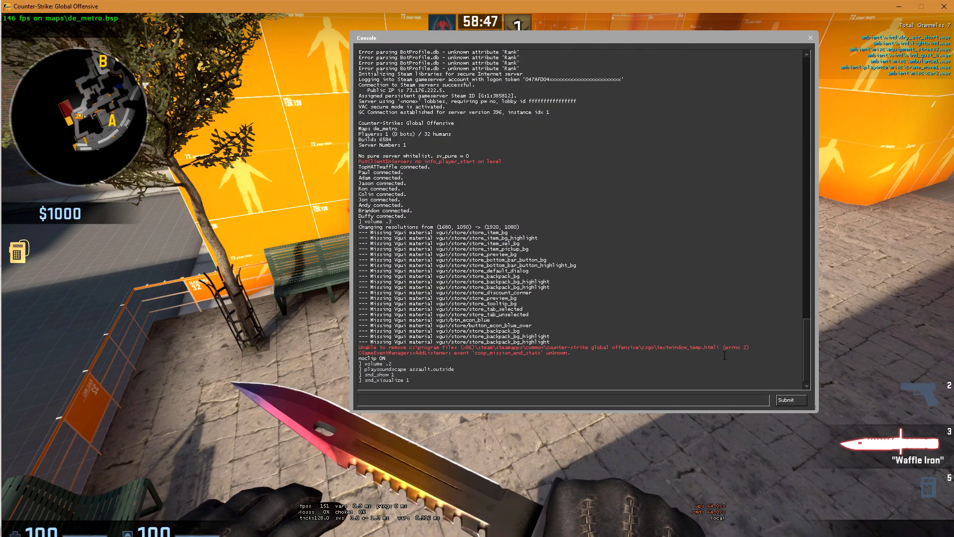
pyautogui.write('playsoundscape')
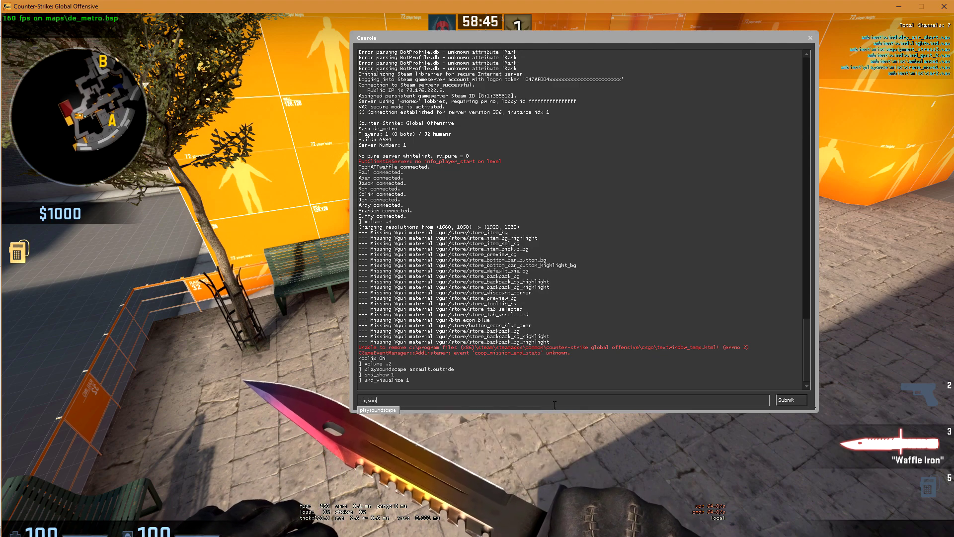
pyautogui.hotkey('ctrl', 'v')
pyautogui.press('Return')
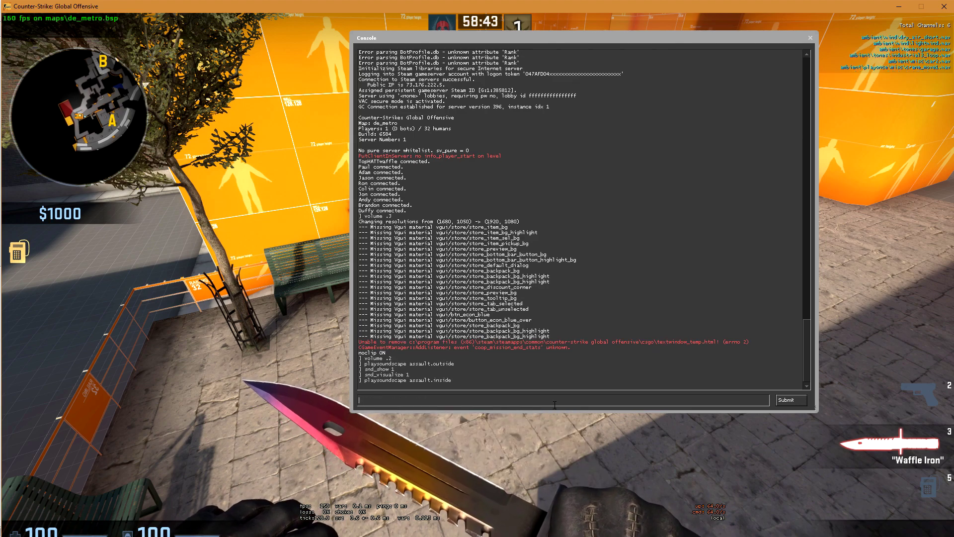
pyautogui.press('`')
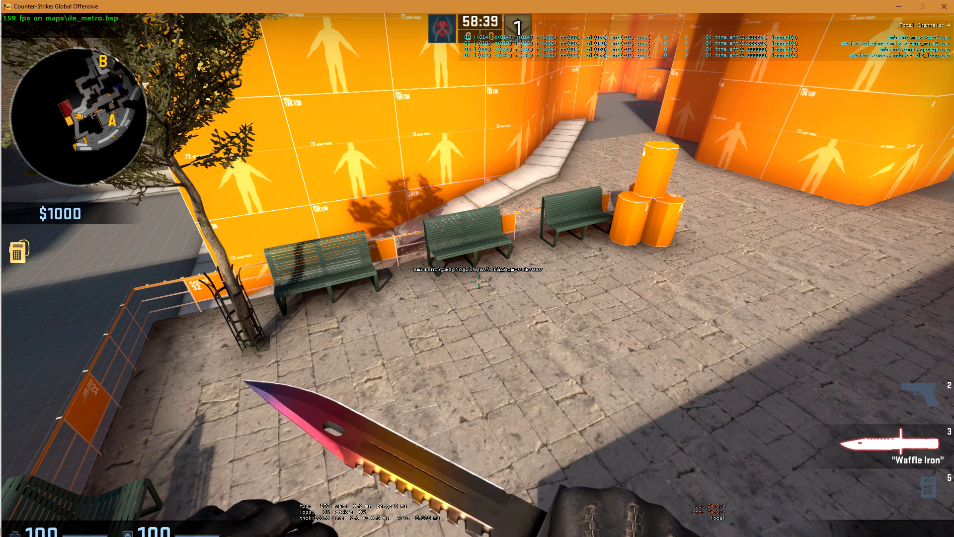
# - Switch to Hammer, place an entity on the floor of the orange-walled room and change its class to env_soundscape
pyautogui.hotkey('alt', 'Tab')
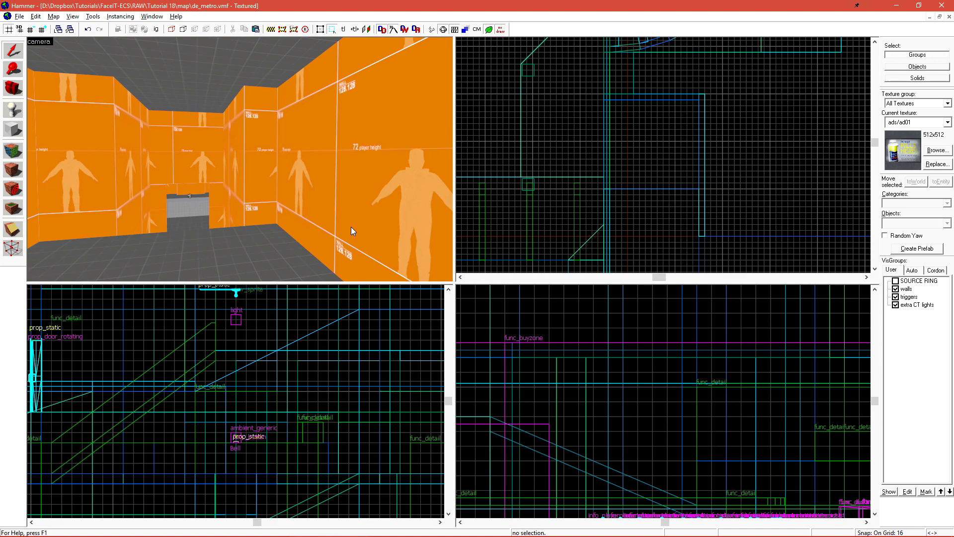
pyautogui.press('s')
pyautogui.press('a')
pyautogui.hotkey('shift', 'e')
pyautogui.click(292, 234)
pyautogui.hotkey('shift', 's')
pyautogui.doubleClick(283, 196)
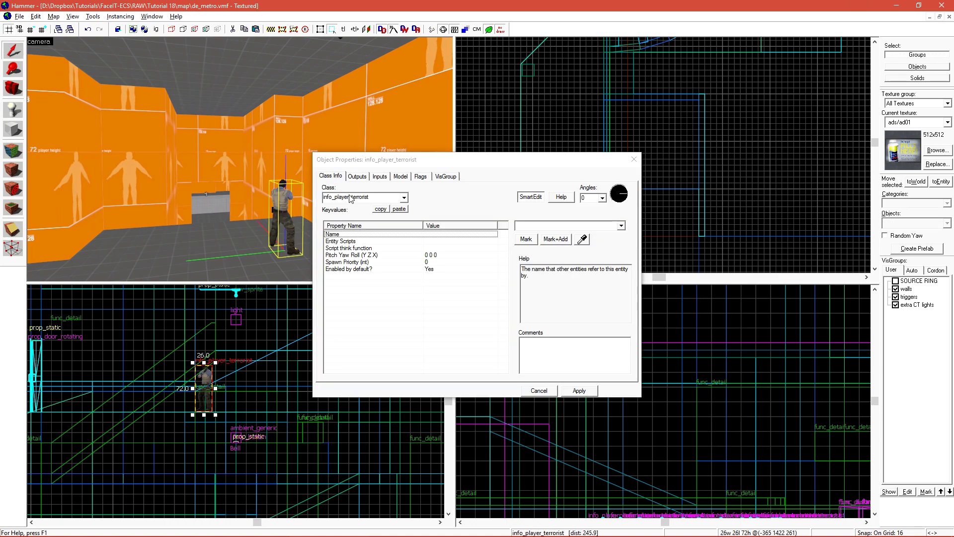
pyautogui.click(349, 198)
pyautogui.write('sound')
pyautogui.click(342, 209)
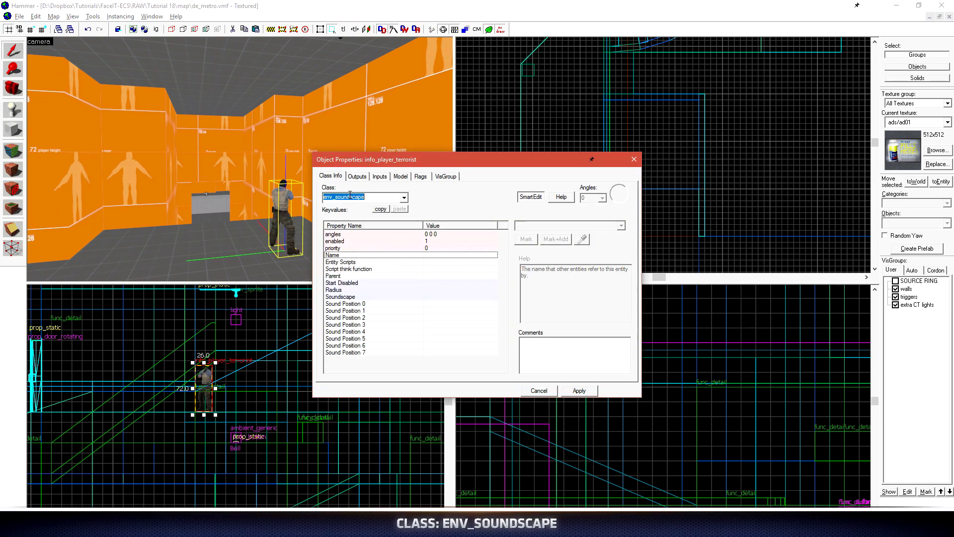
# - Set the env_soundscape's Soundscape property to assault.inside, copied from the Notepad++ list, and apply it
pyautogui.click(370, 276)
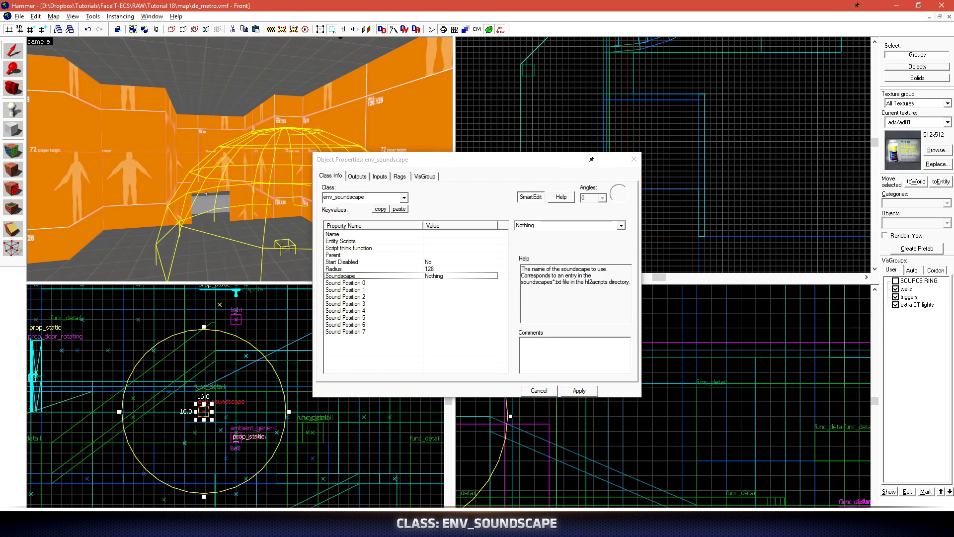
pyautogui.hotkey('alt', 'Tab')
pyautogui.moveTo(227, 161); pyautogui.dragTo(162, 164)
pyautogui.rightClick(174, 165)
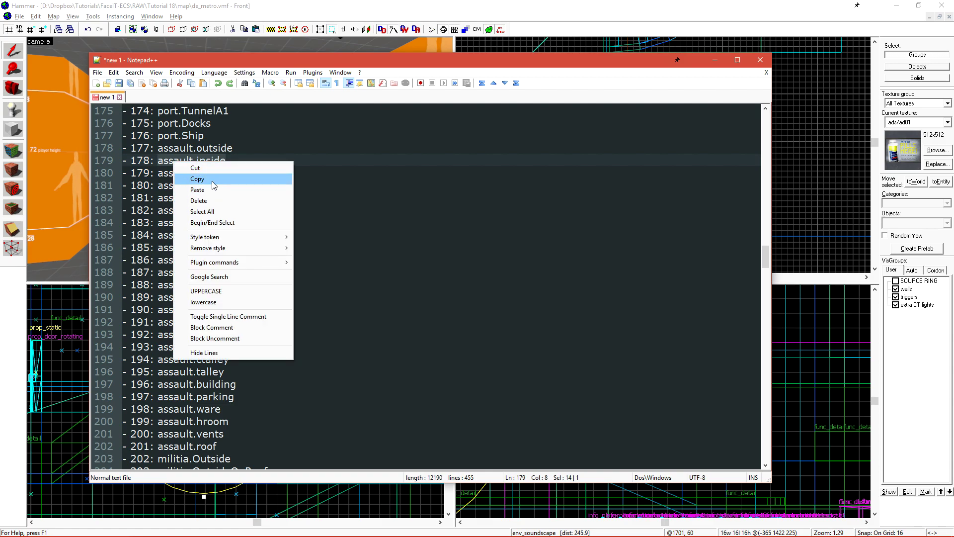
pyautogui.click(212, 181)
pyautogui.hotkey('alt', 'Tab')
pyautogui.hotkey('ctrl', 'v')
pyautogui.click(579, 390)
# - Check the env_soundscape's Radius property and name the entity soundscape_inside
pyautogui.click(350, 270)
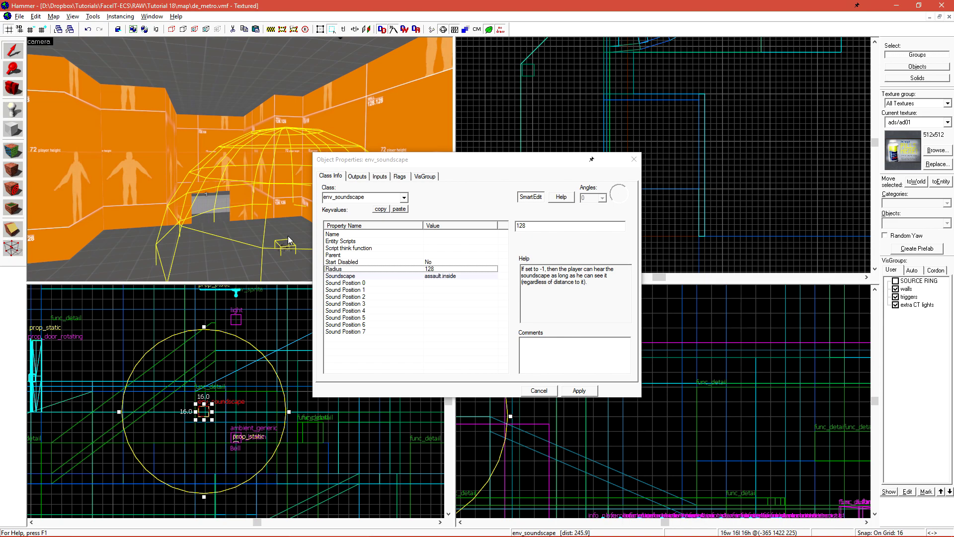
pyautogui.click(401, 234)
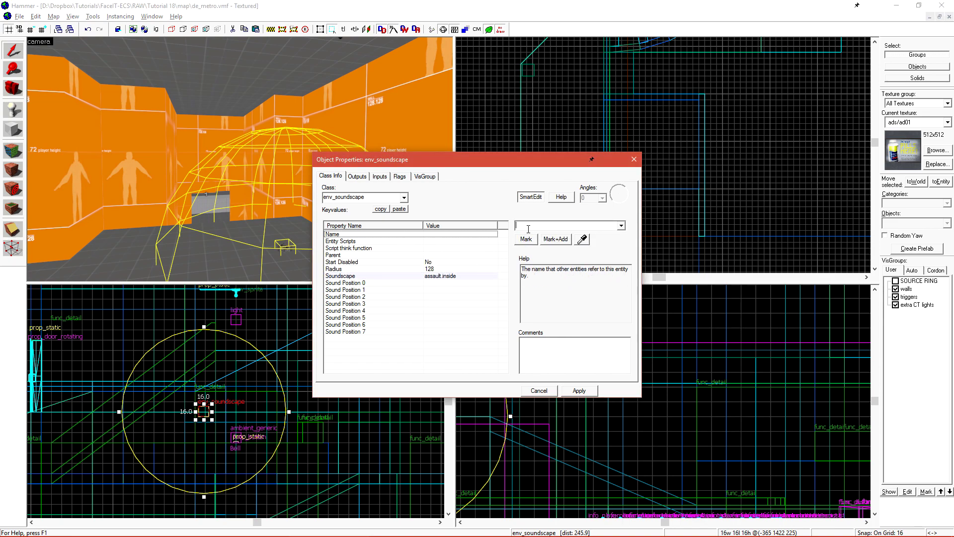
pyautogui.write('soundscape_inside')
pyautogui.press('Return')
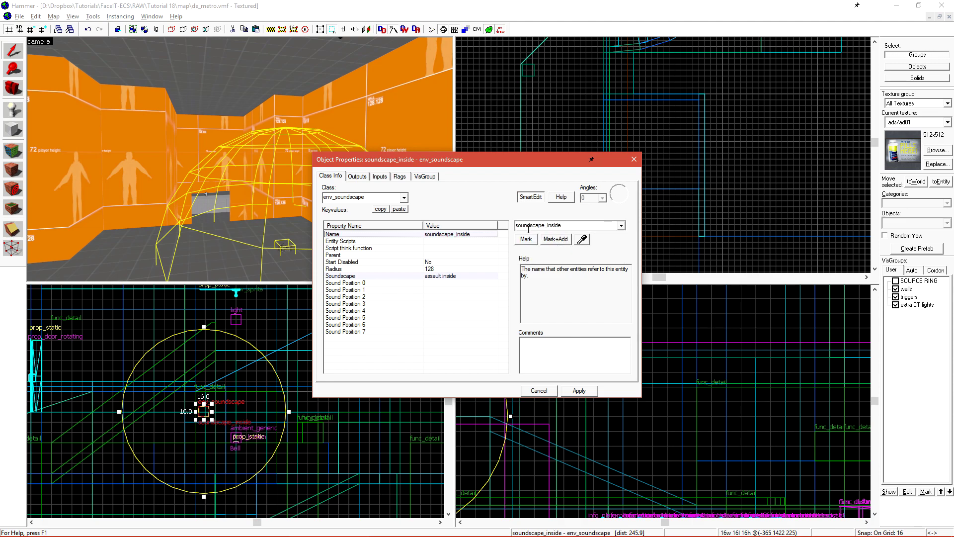
# - Move the soundscape_inside entity to the opening at the far end of the orange-walled room
pyautogui.scroll(4, 662, 148)
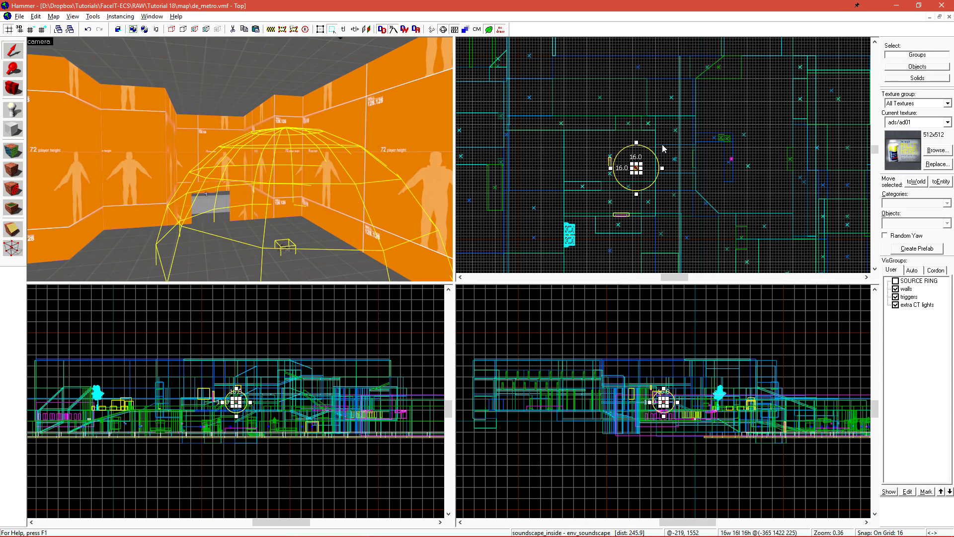
pyautogui.scroll(7, 646, 167)
pyautogui.moveTo(578, 193); pyautogui.dragTo(709, 160)
pyautogui.scroll(4, 696, 410)
pyautogui.scroll(2, 695, 410)
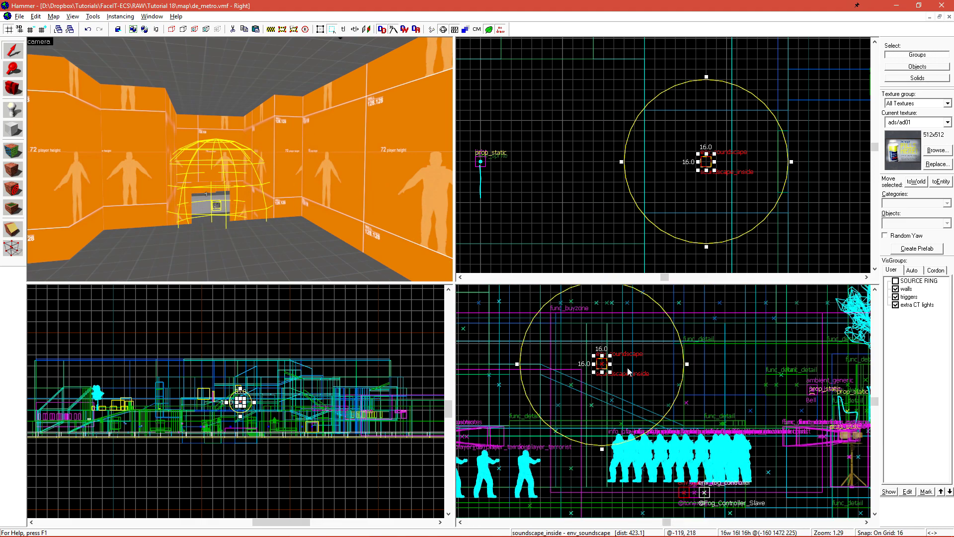
pyautogui.moveTo(606, 363); pyautogui.dragTo(626, 370)
# - Inspect the soundscape_inside entity up close and nudge it 16 units back along the X axis
pyautogui.press('z')
pyautogui.press('w')
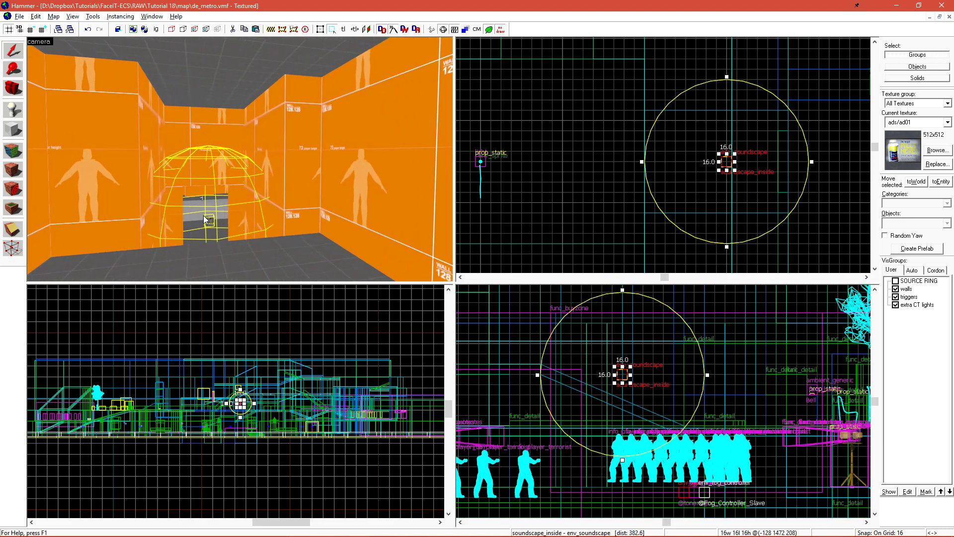
pyautogui.press('z')
pyautogui.press('z')
pyautogui.press('w')
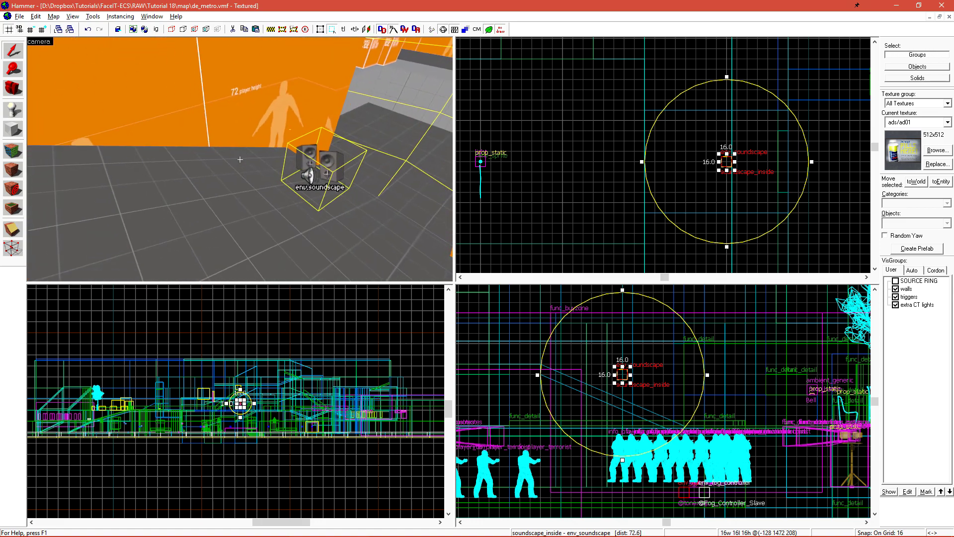
pyautogui.press('z')
pyautogui.press('Left')
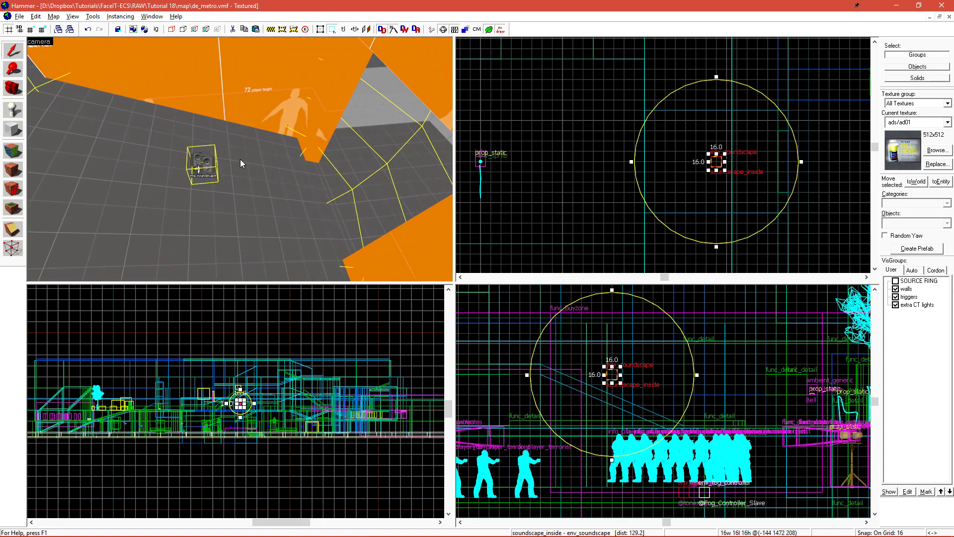
# - Place a new entity on the floor farther inside the building and change its class to env_soundscape_proxy
pyautogui.press('z')
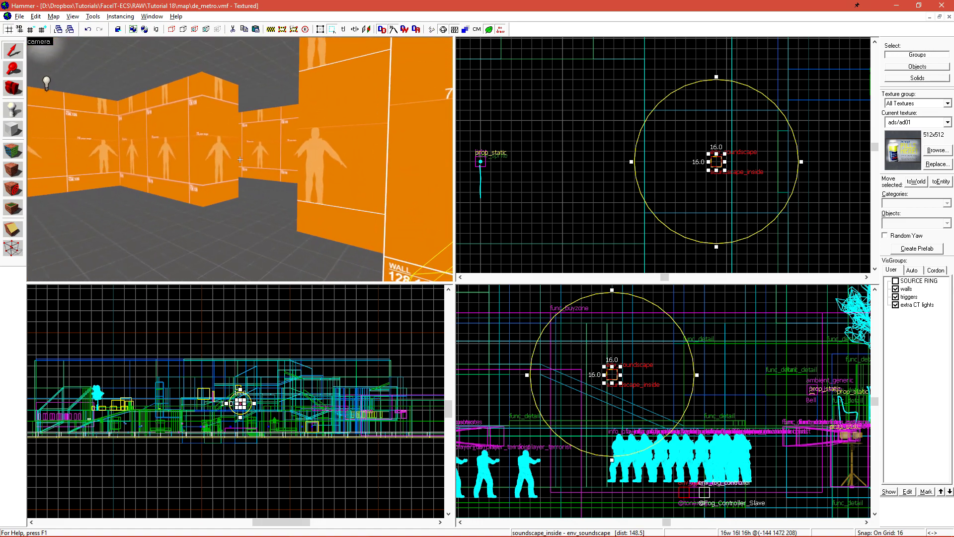
pyautogui.press('w')
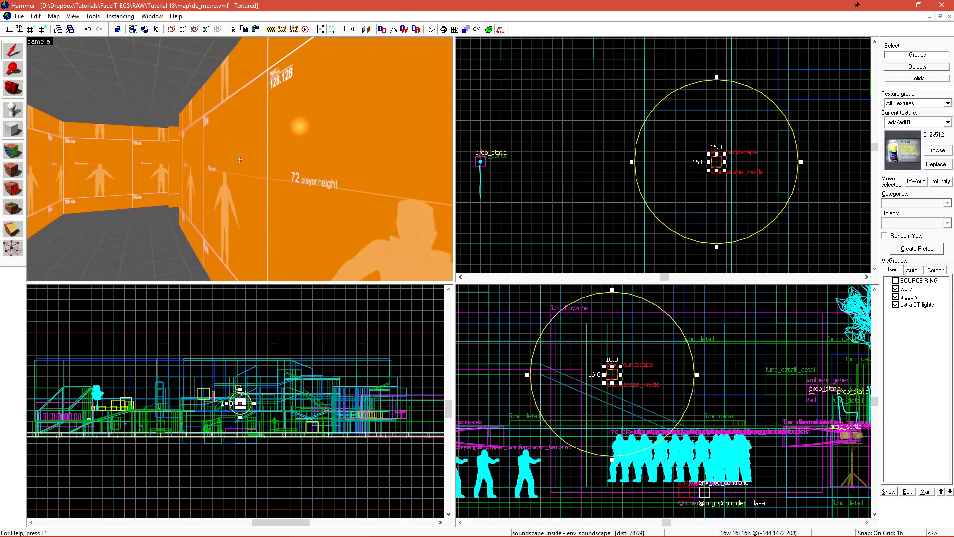
pyautogui.press('z')
pyautogui.hotkey('shift', 'e')
pyautogui.click(298, 246)
pyautogui.hotkey('shift', 's')
pyautogui.hotkey('alt', 'Return')
pyautogui.write('env_')
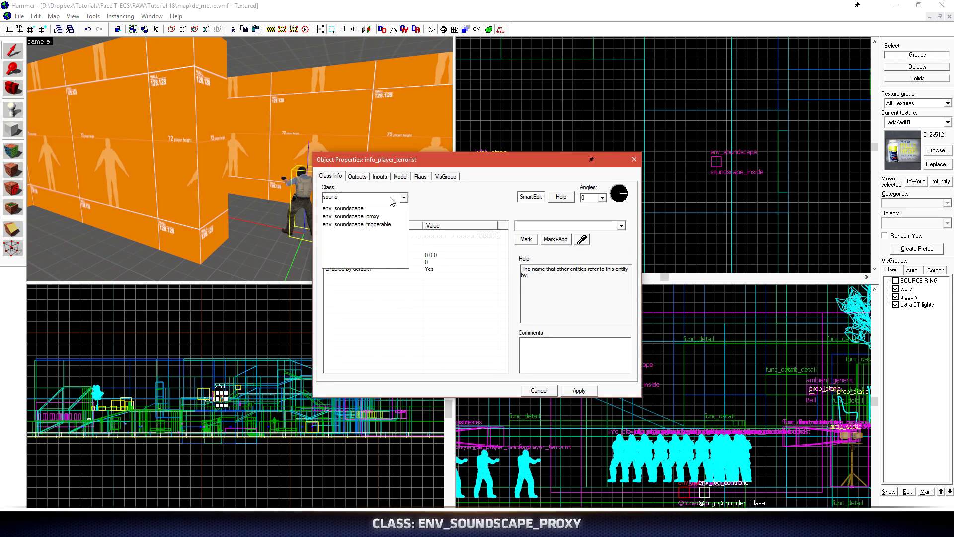
pyautogui.press('Down')
pyautogui.press('Down')
pyautogui.press('Return')
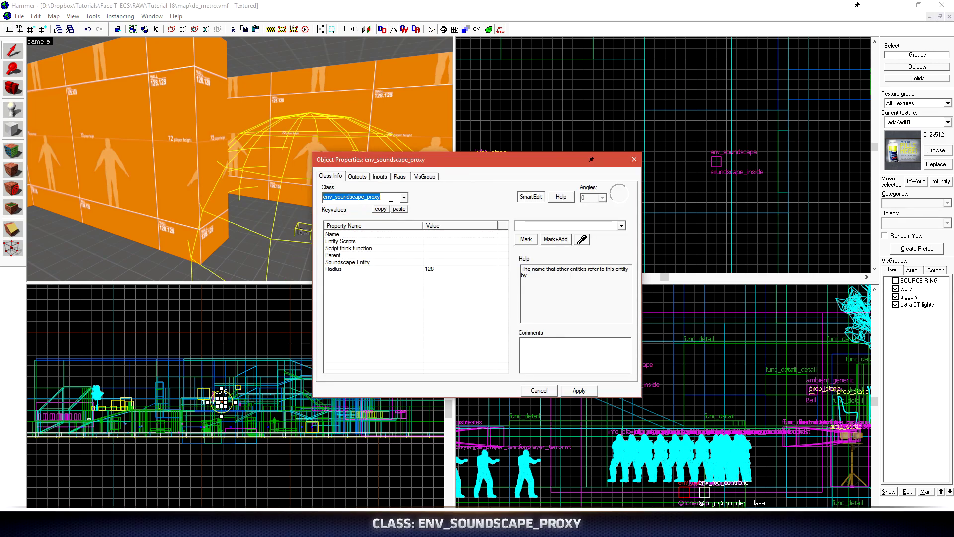
# - Set the proxy's Soundscape Entity to soundscape_inside by picking the env_soundscape in the 3D view, and apply it
pyautogui.click(350, 262)
pyautogui.press('z')
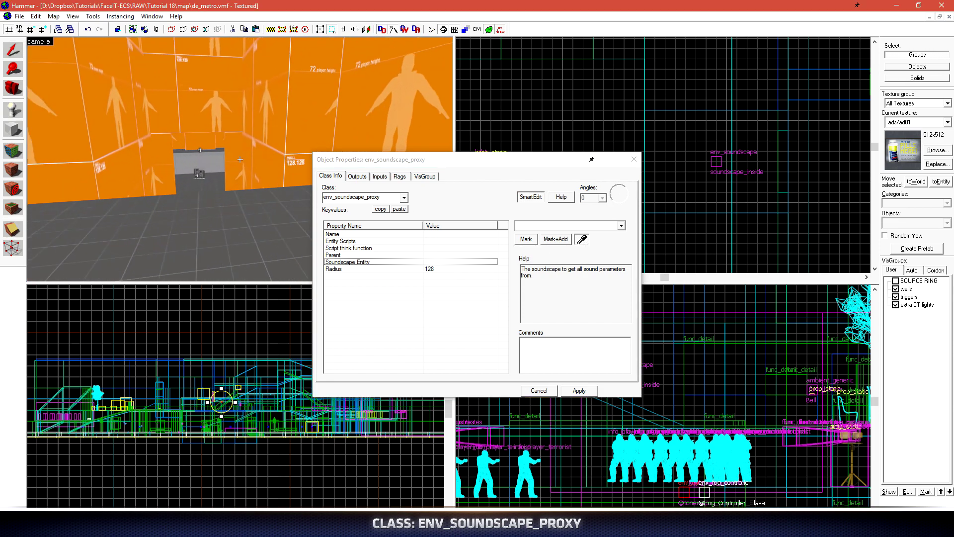
pyautogui.press('z')
pyautogui.click(195, 174)
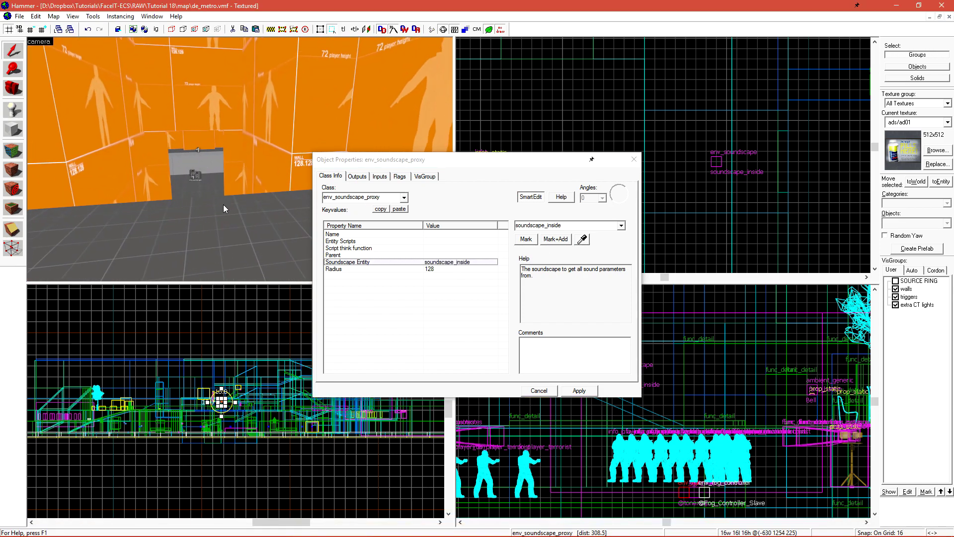
pyautogui.press('z')
pyautogui.press('z')
pyautogui.press('z')
pyautogui.press('s')
pyautogui.press('z')
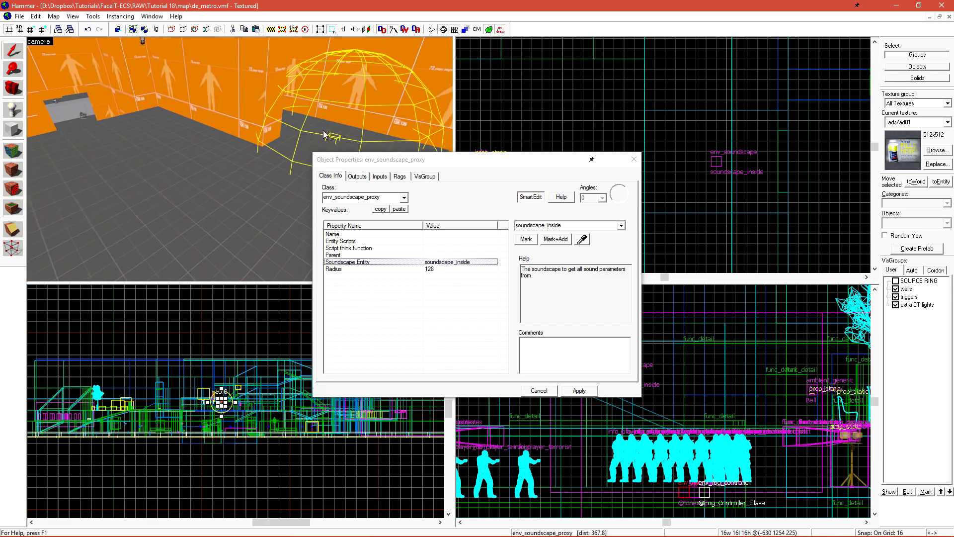
pyautogui.click(578, 390)
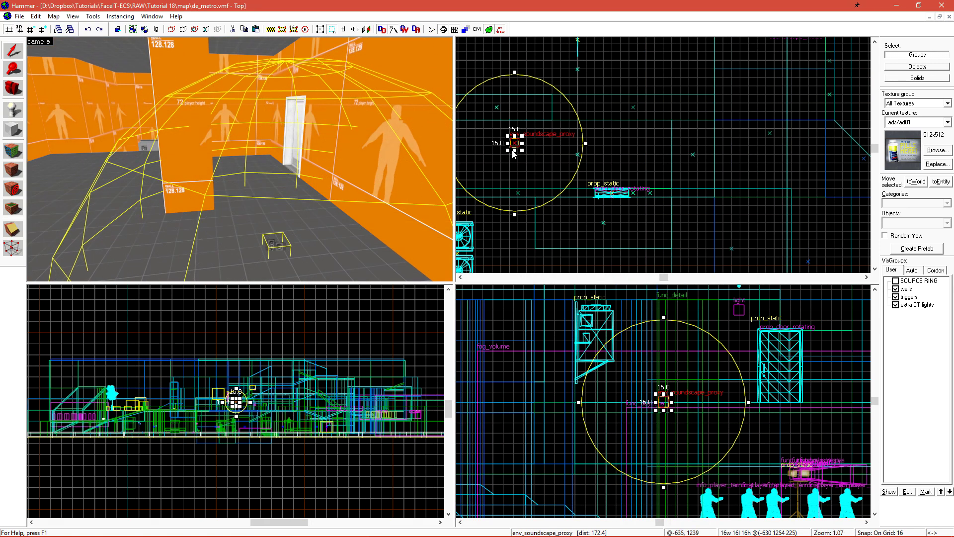
# - Move the soundscape proxy up in front of the white door and shrink its radius sphere to fit around the doorway
pyautogui.moveTo(514, 143); pyautogui.dragTo(622, 156)
pyautogui.moveTo(779, 400); pyautogui.dragTo(778, 358)
pyautogui.moveTo(670, 156); pyautogui.dragTo(657, 155)
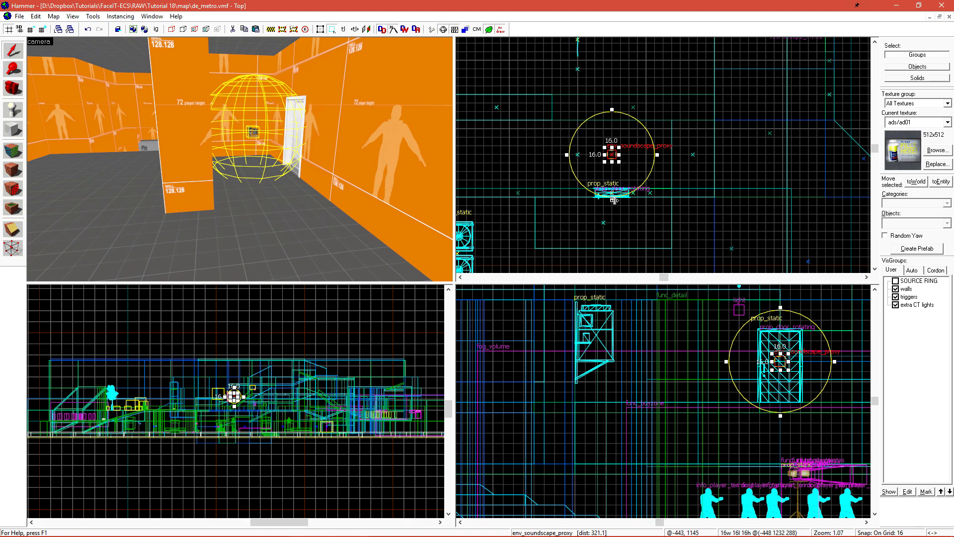
pyautogui.moveTo(611, 200); pyautogui.dragTo(612, 208)
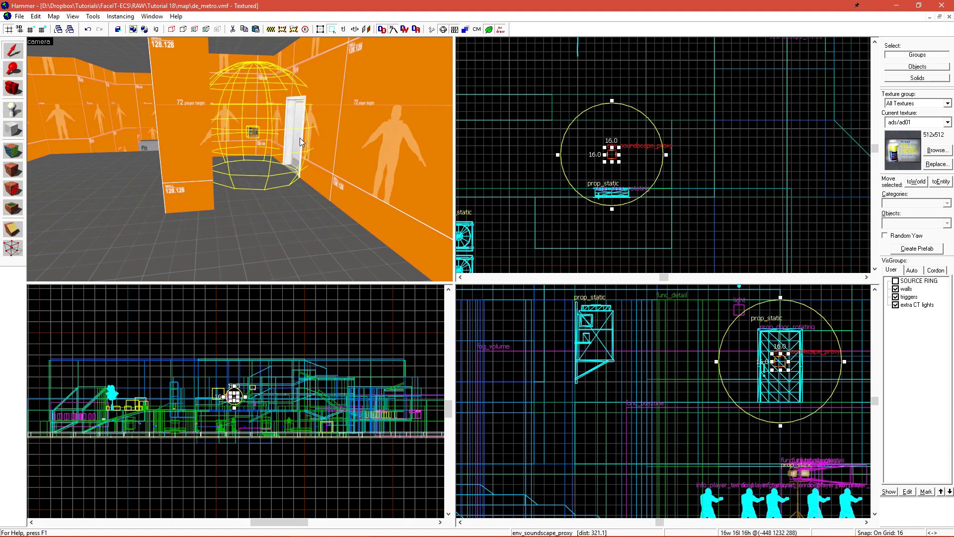
# - Paste a copy of the env_soundscape_proxy for another indoor area and center the 2D views on it
pyautogui.press('w')
pyautogui.press('a')
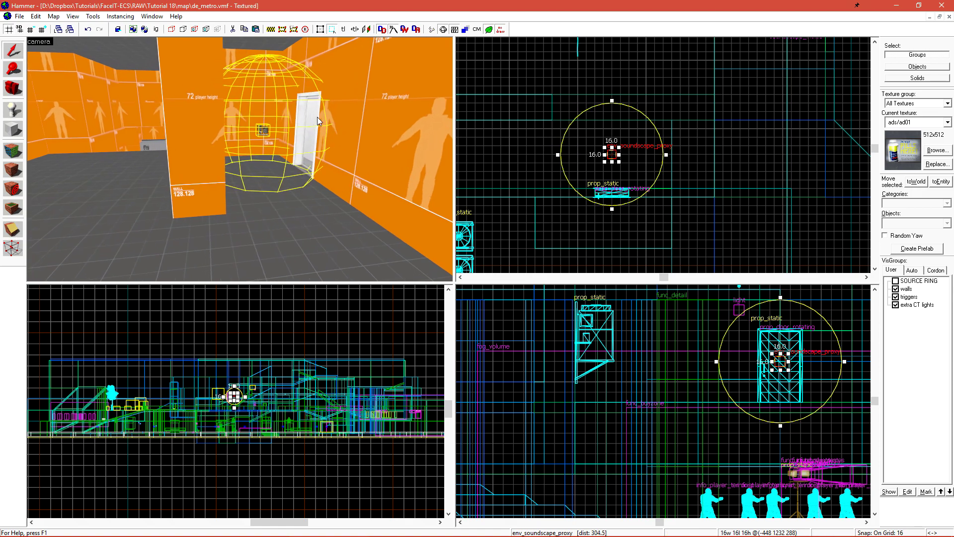
pyautogui.press('z')
pyautogui.press('w')
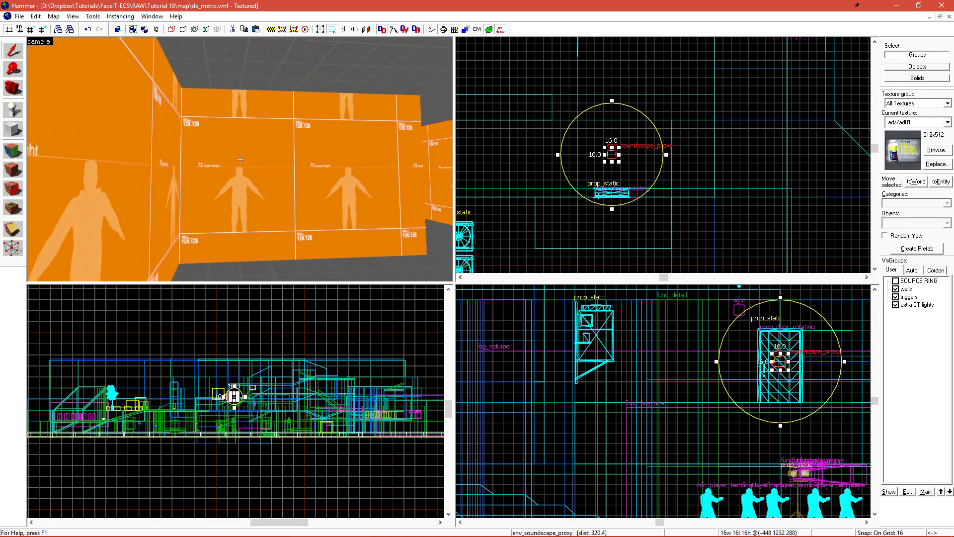
pyautogui.press('a')
pyautogui.press('z')
pyautogui.hotkey('ctrl', 'v')
pyautogui.hotkey('ctrl', 'e')
# - Move the pasted soundscape proxy into the middle of its room and clear the selection
pyautogui.scroll(2, 685, 166)
pyautogui.scroll(-5, 631, 104)
pyautogui.moveTo(639, 122); pyautogui.dragTo(679, 162)
pyautogui.scroll(3, 659, 381)
pyautogui.press('z')
pyautogui.press('z')
pyautogui.press('Down')
pyautogui.press('Escape')
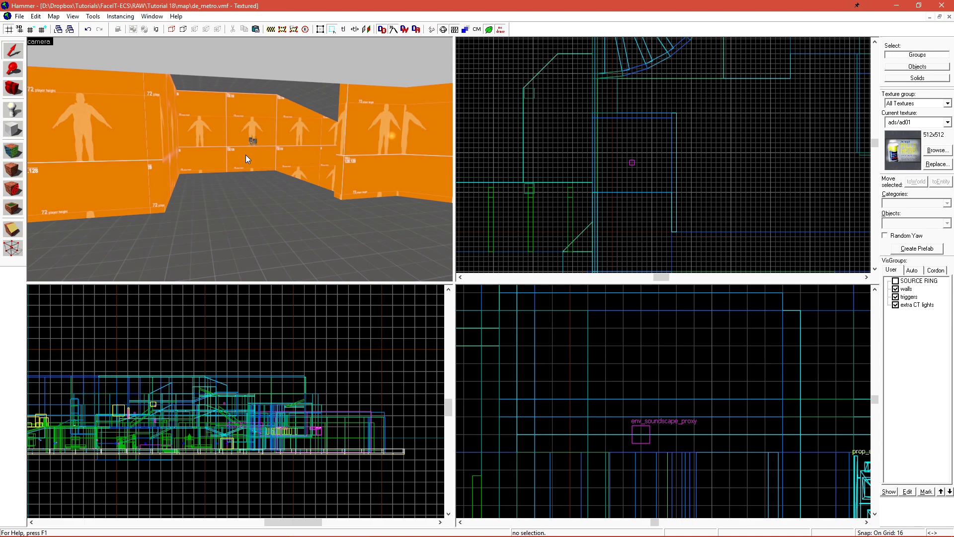
# - Copy the soundscape_inside entity 208 units along the X axis to the other side of the opening
pyautogui.press('z')
pyautogui.press('w')
pyautogui.press('z')
pyautogui.click(224, 163)
pyautogui.scroll(-6, 590, 155)
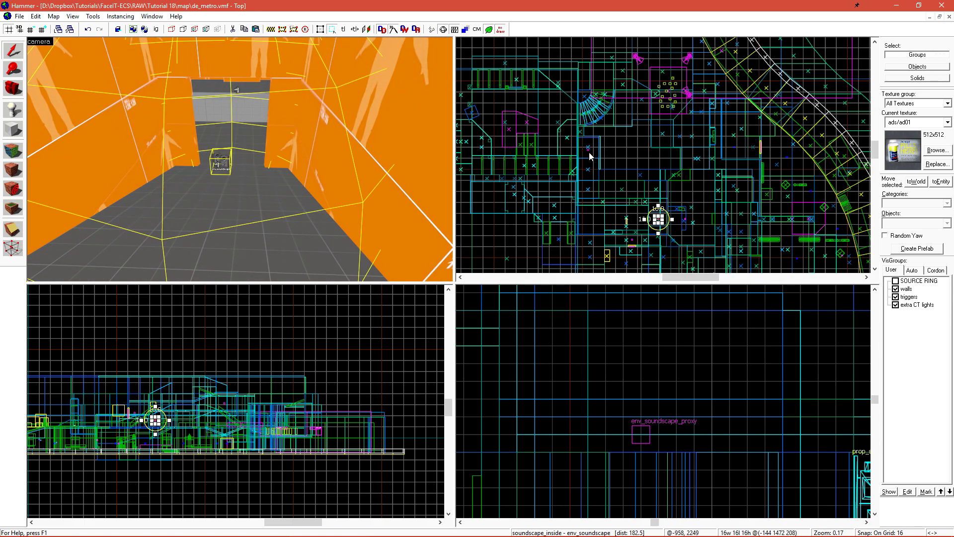
pyautogui.scroll(11, 671, 239)
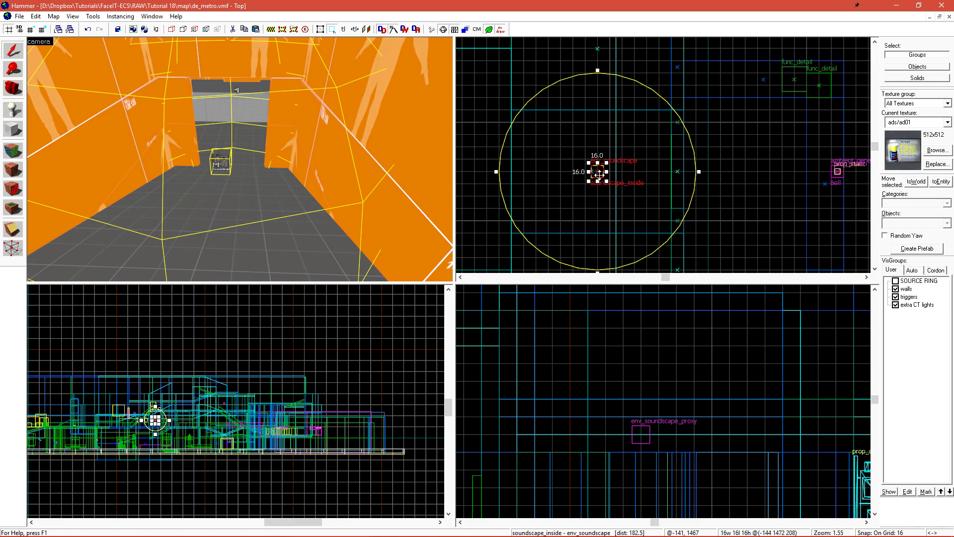
pyautogui.moveTo(597, 171); pyautogui.dragTo(757, 172)
# - Rename the copied env_soundscape entity to soundscape_outside
pyautogui.hotkey('alt', 'Return')
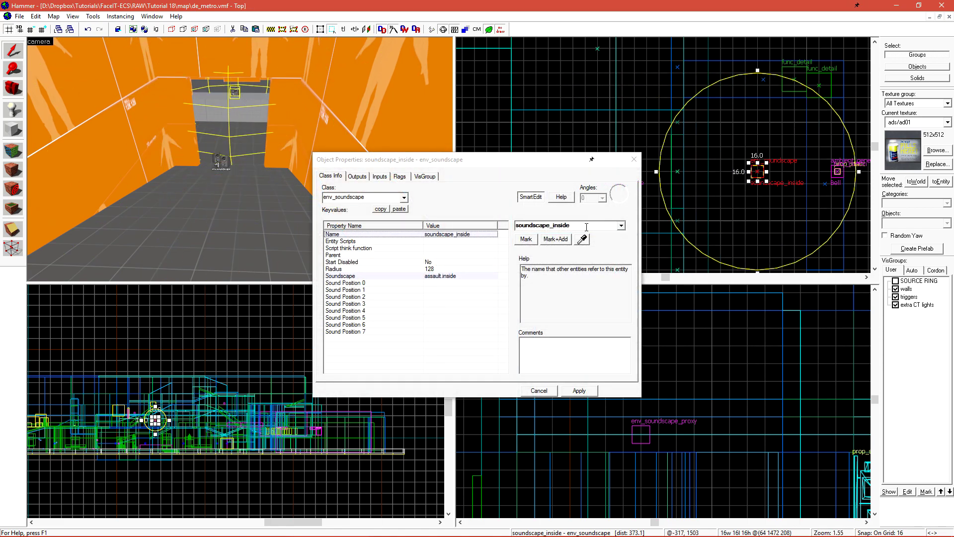
pyautogui.moveTo(571, 225); pyautogui.dragTo(554, 242)
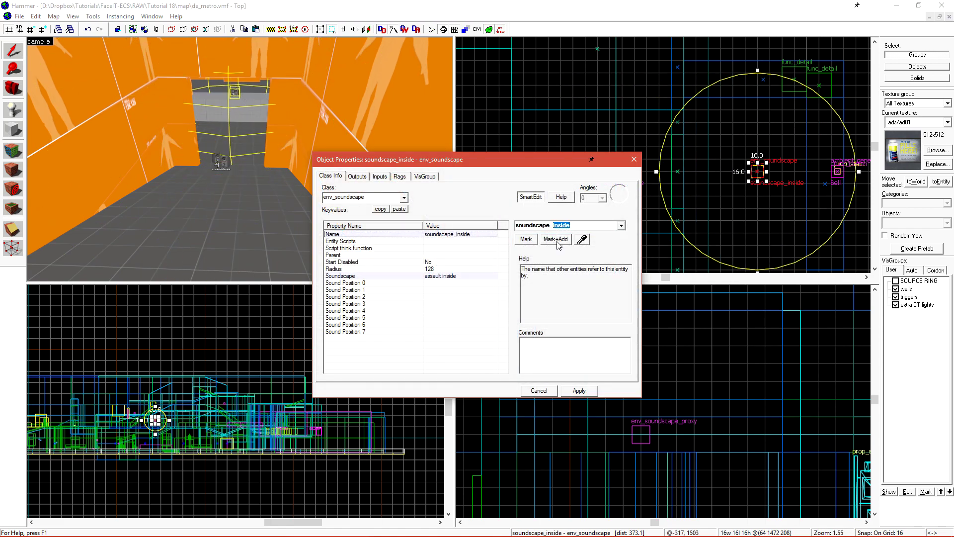
pyautogui.write('outside')
pyautogui.press('Return')
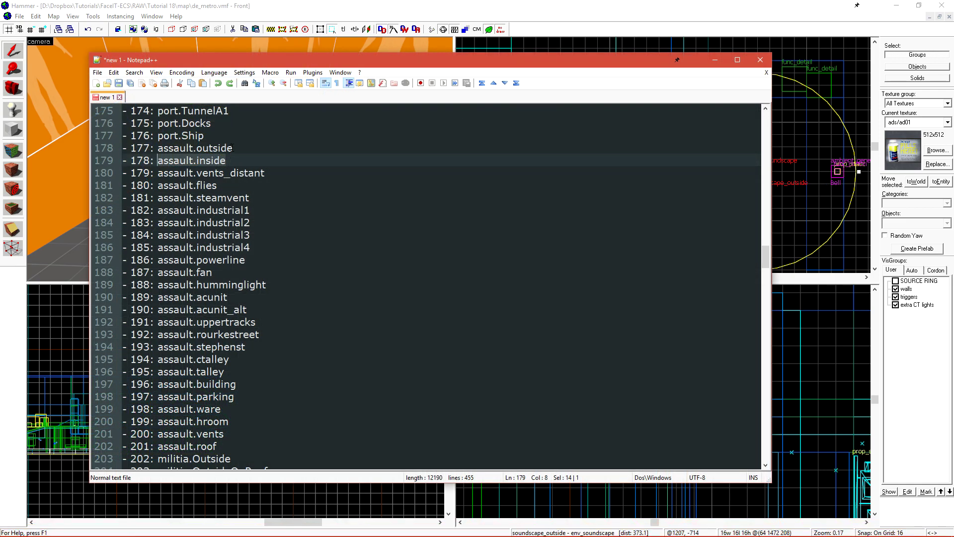
# - Copy assault.outside from the Notepad++ soundscape list and apply it as the Soundscape of soundscape_outside in Hammer
pyautogui.moveTo(232, 148); pyautogui.dragTo(162, 144)
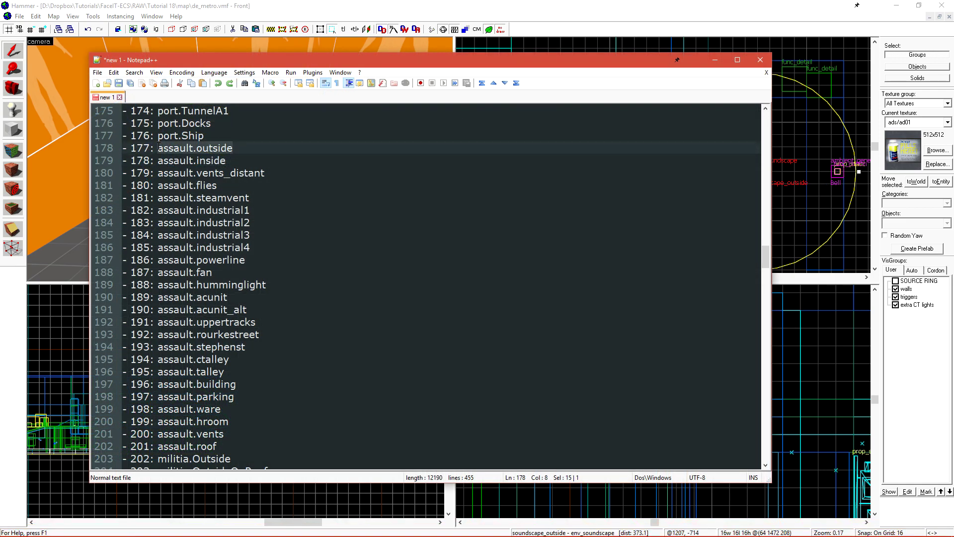
pyautogui.hotkey('alt', 'Tab')
pyautogui.click(437, 277)
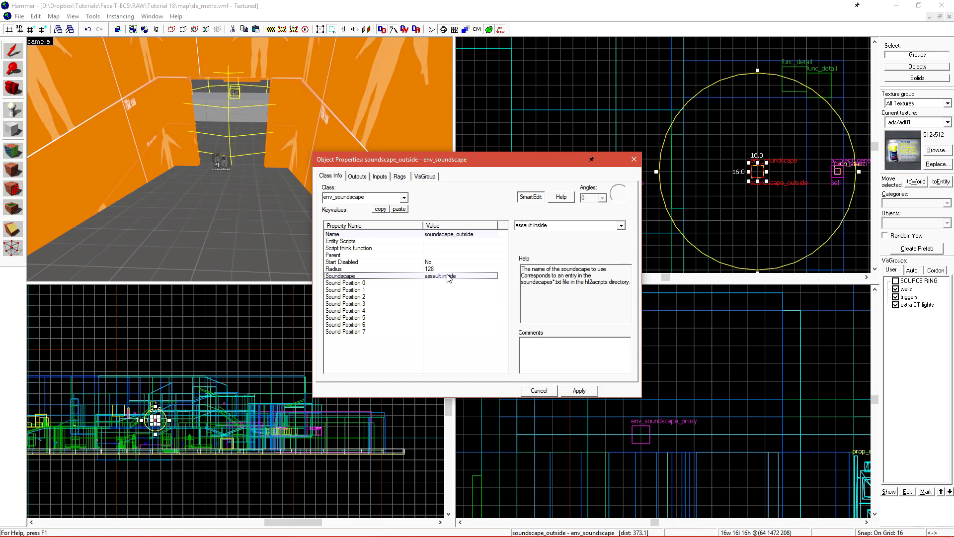
pyautogui.moveTo(568, 229); pyautogui.dragTo(483, 233)
pyautogui.click(576, 386)
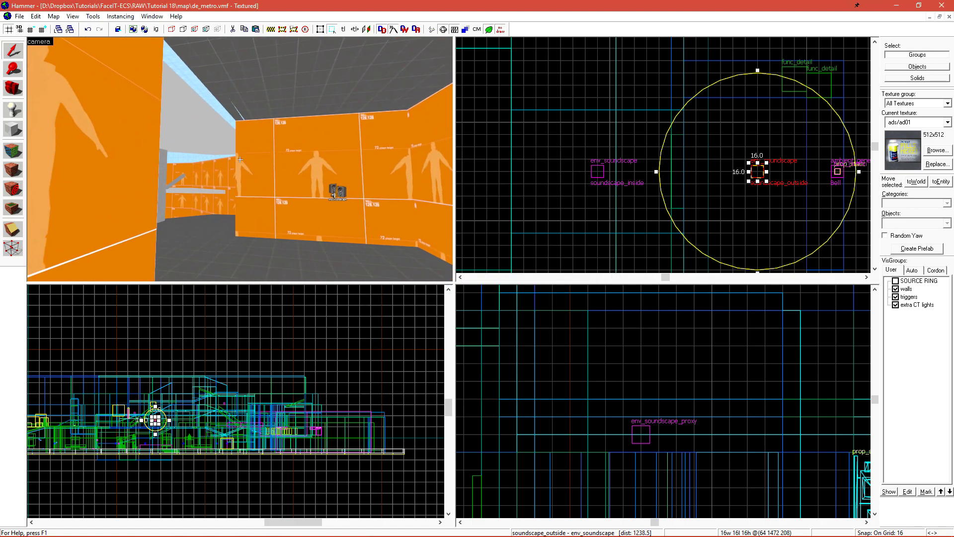
# - Center the 2D views on the indoor env_soundscape_proxy and copy it about 256 units along negative X, past the wall
pyautogui.press('z')
pyautogui.click(335, 181)
pyautogui.hotkey('ctrl', 'e')
pyautogui.scroll(-7, 641, 120)
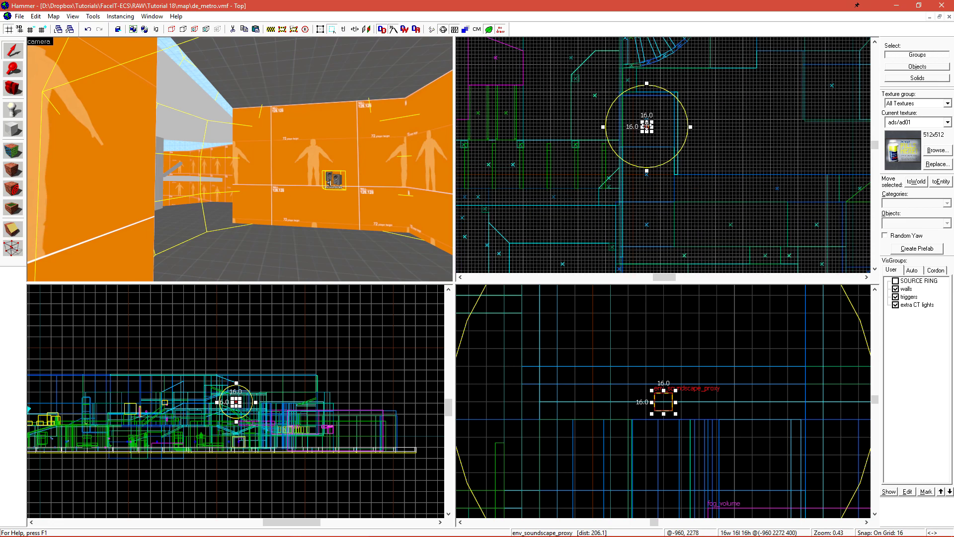
pyautogui.keyDown('shift'); pyautogui.moveTo(647, 126); pyautogui.dragTo(591, 124); pyautogui.keyUp('shift')
# - Set the copied proxy's Soundscape Entity to soundscape_outside and close its properties
pyautogui.press('z')
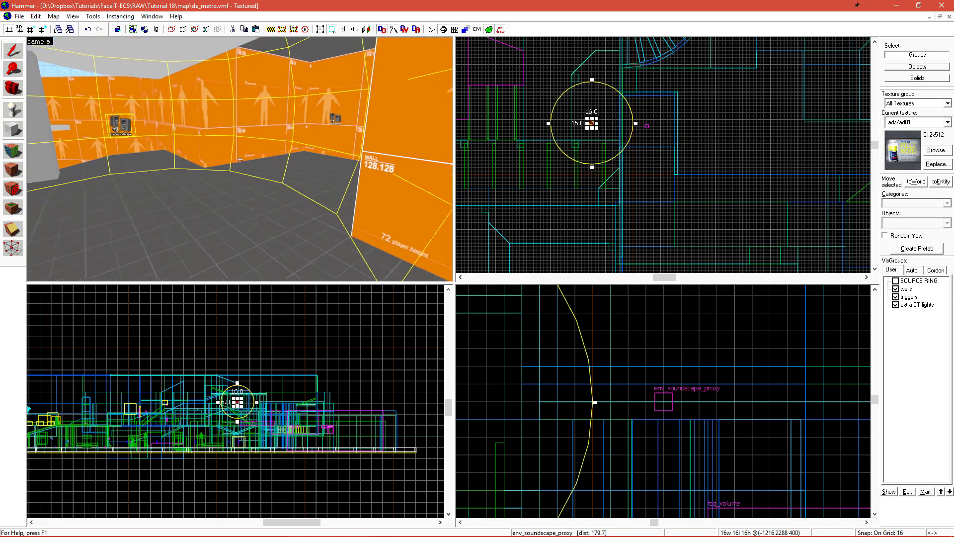
pyautogui.press('a')
pyautogui.press('z')
pyautogui.doubleClick(330, 161)
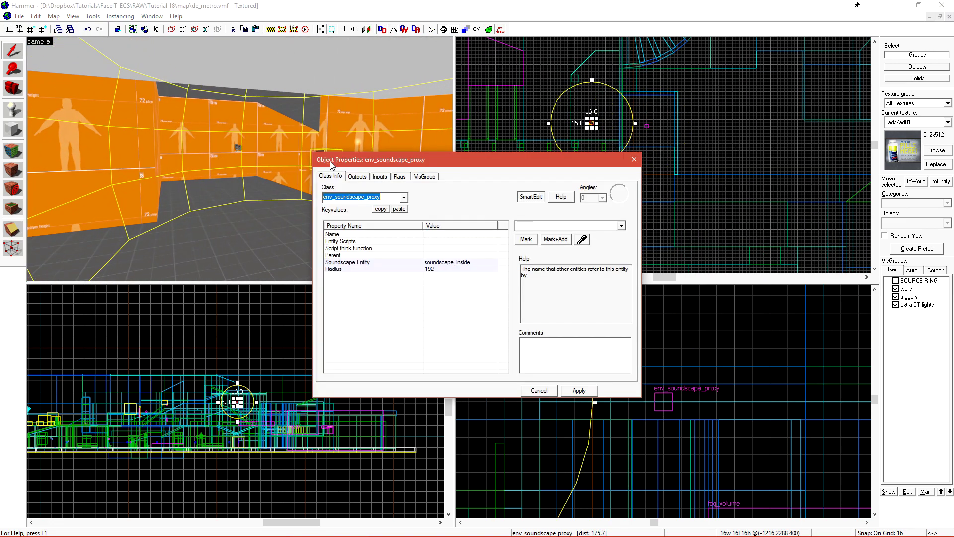
pyautogui.click(374, 263)
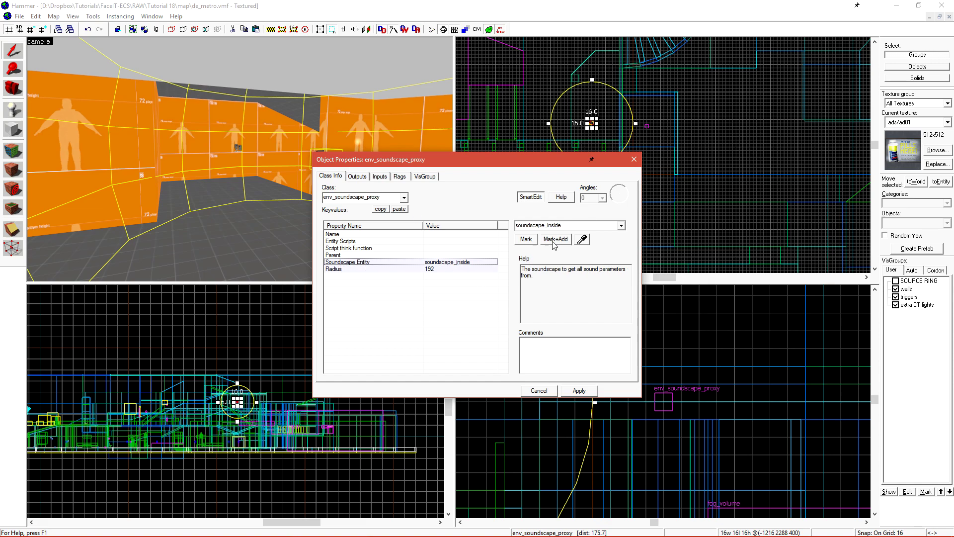
pyautogui.click(621, 226)
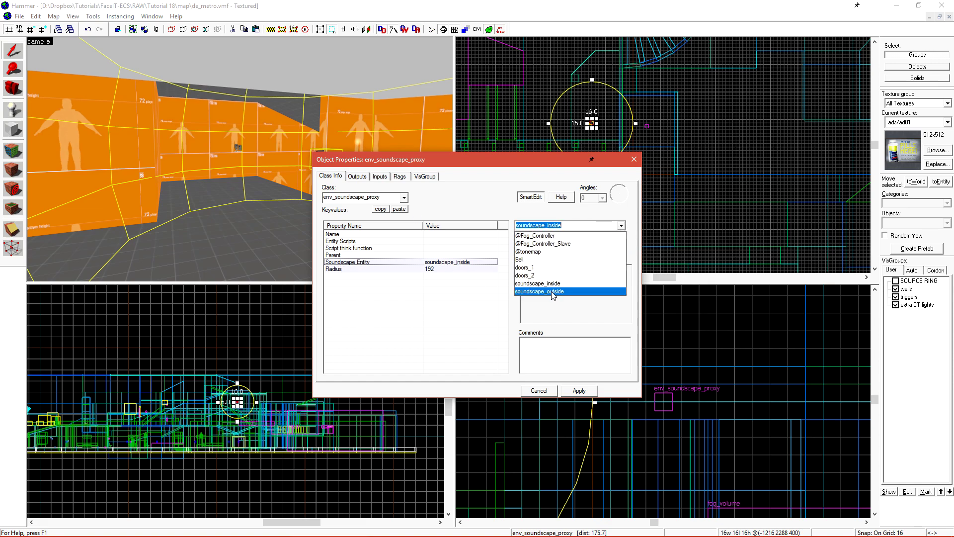
pyautogui.click(551, 291)
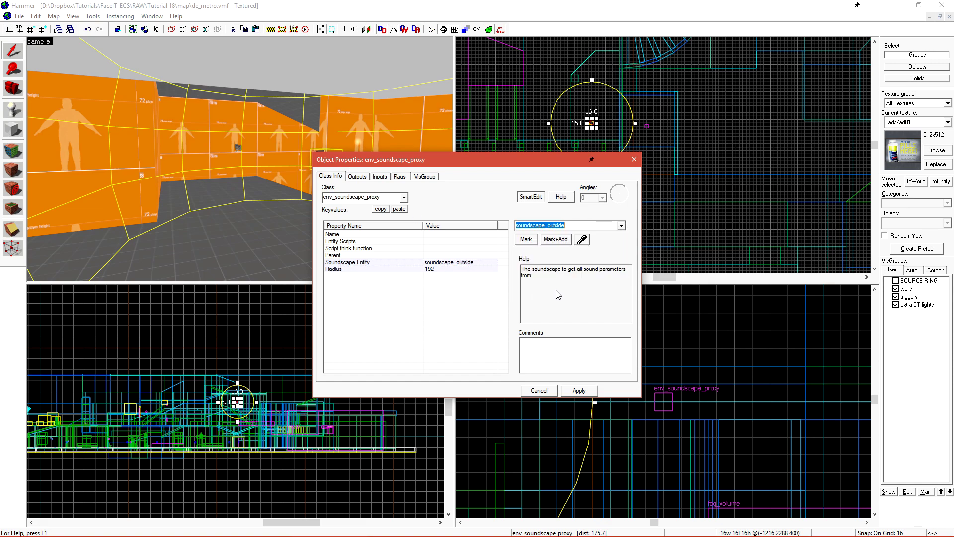
pyautogui.click(539, 391)
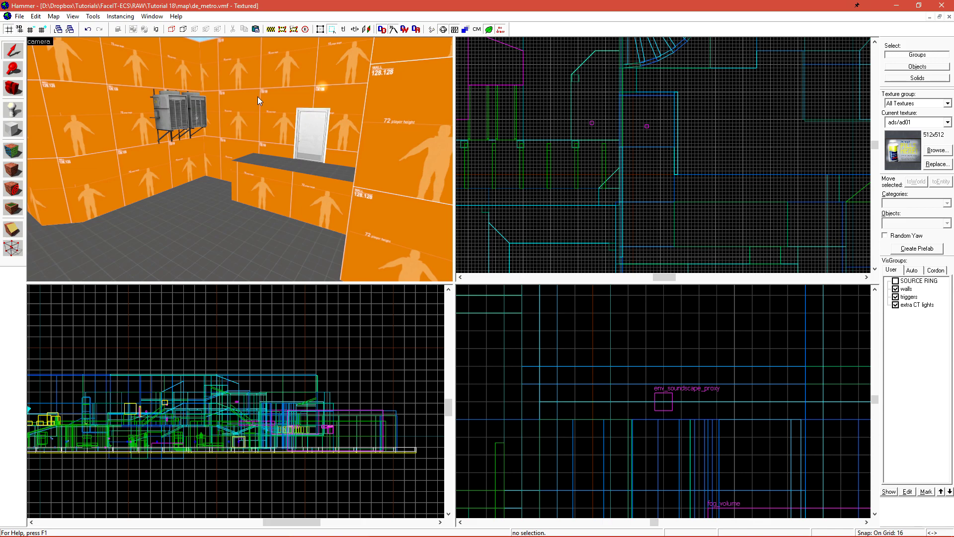
# - Open soundscapes_assault.txt from the csgo scripts folder in Notepad++ and reposition its window for reading
pyautogui.press('super+e')
pyautogui.scroll(1, 217, 215)
pyautogui.click(218, 213)
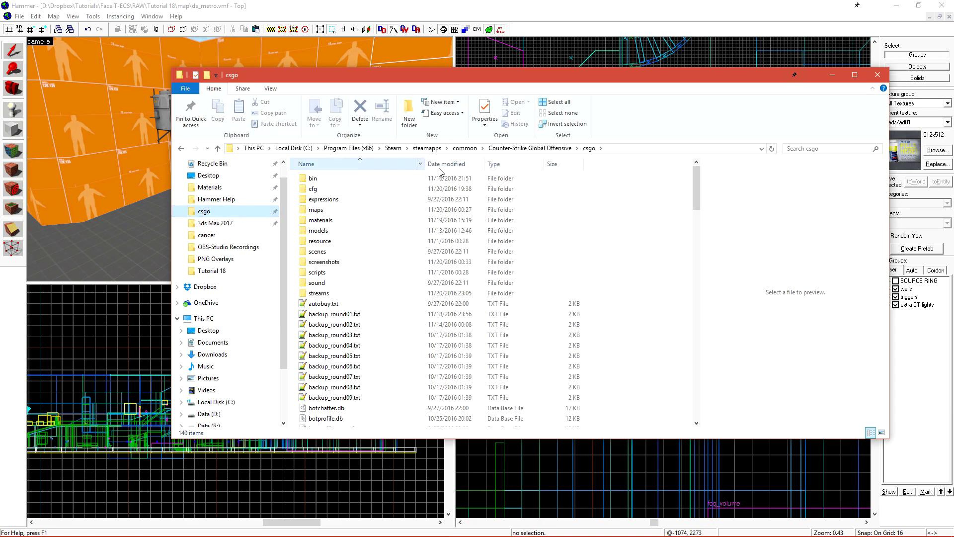
pyautogui.doubleClick(336, 272)
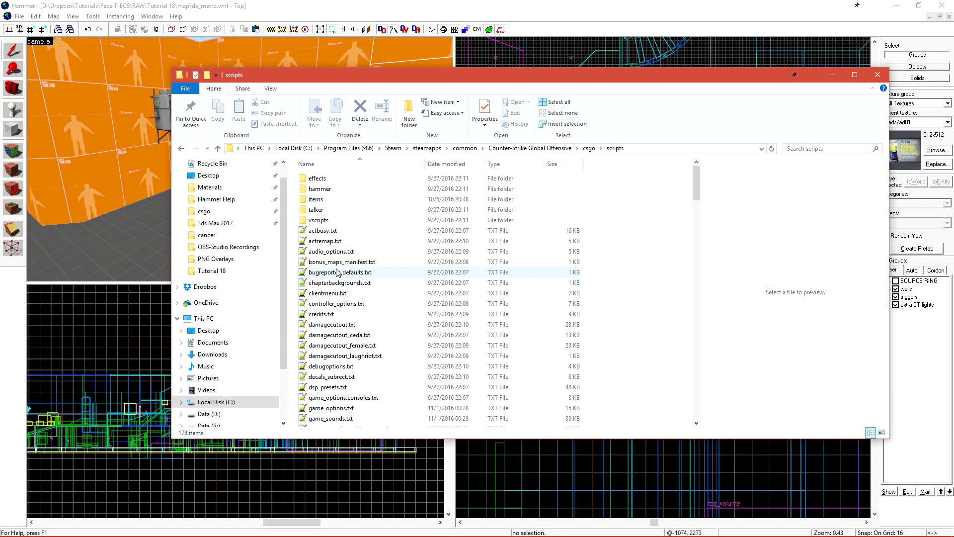
pyautogui.moveTo(696, 181); pyautogui.dragTo(693, 322)
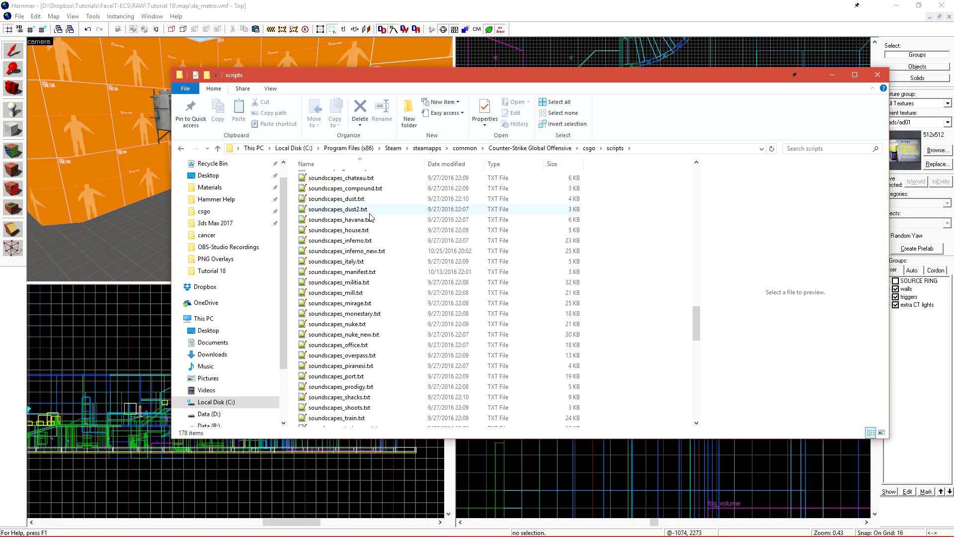
pyautogui.scroll(-2, 358, 243)
pyautogui.scroll(2, 343, 279)
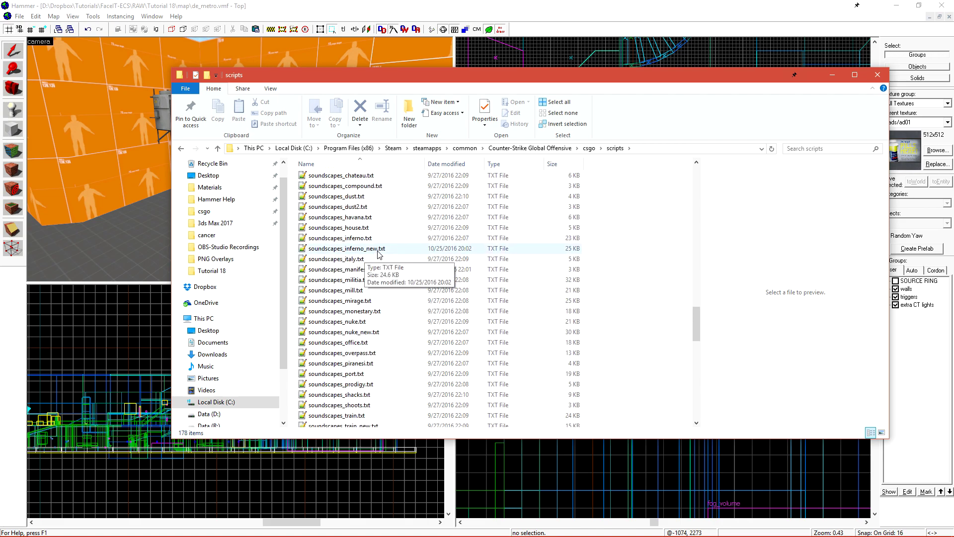
pyautogui.scroll(5, 367, 263)
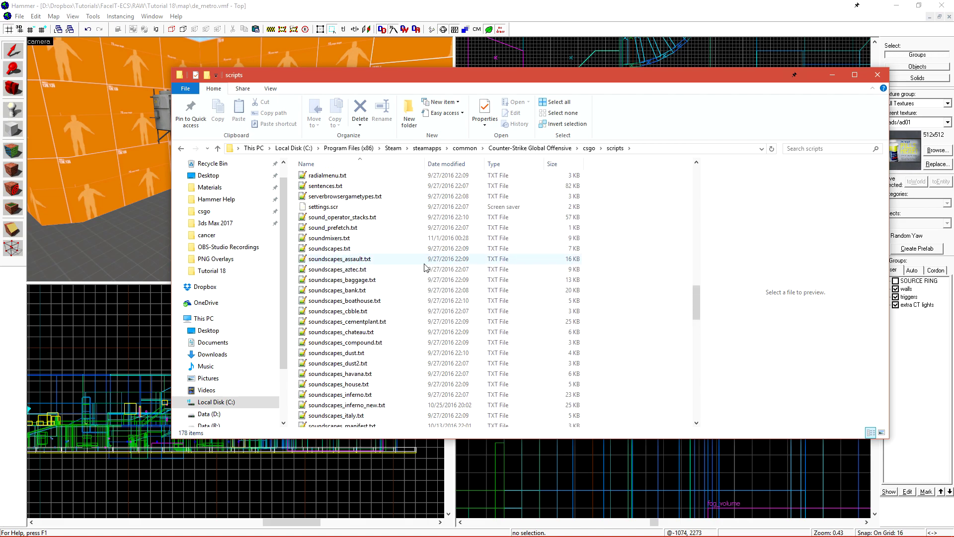
pyautogui.doubleClick(395, 262)
pyautogui.moveTo(414, 67); pyautogui.dragTo(545, 46)
# - Examine the random and looping sounds defined in the assault.outside and assault.inside soundscapes
pyautogui.scroll(-9, 550, 259)
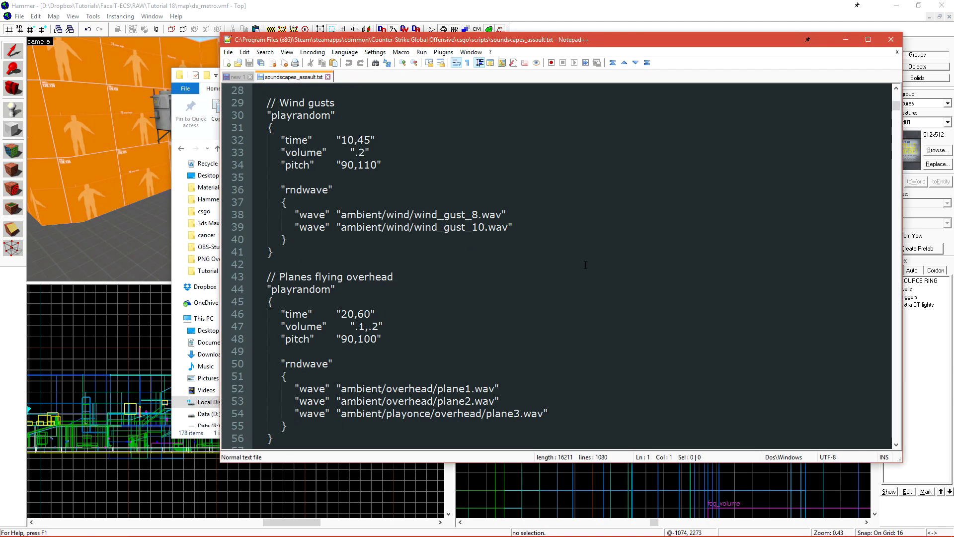
pyautogui.moveTo(276, 276); pyautogui.dragTo(393, 277)
pyautogui.scroll(-9, 570, 228)
pyautogui.scroll(-20, 570, 228)
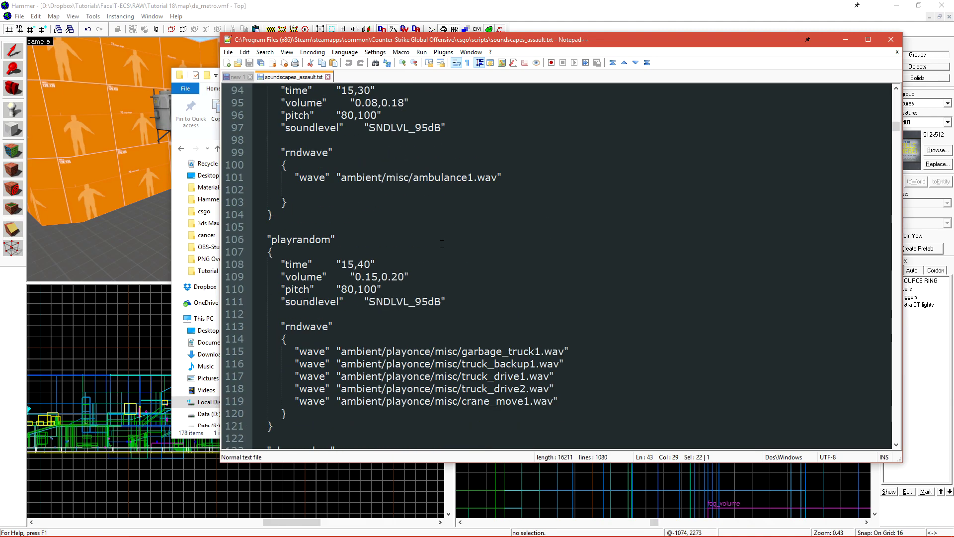
pyautogui.scroll(-11, 498, 257)
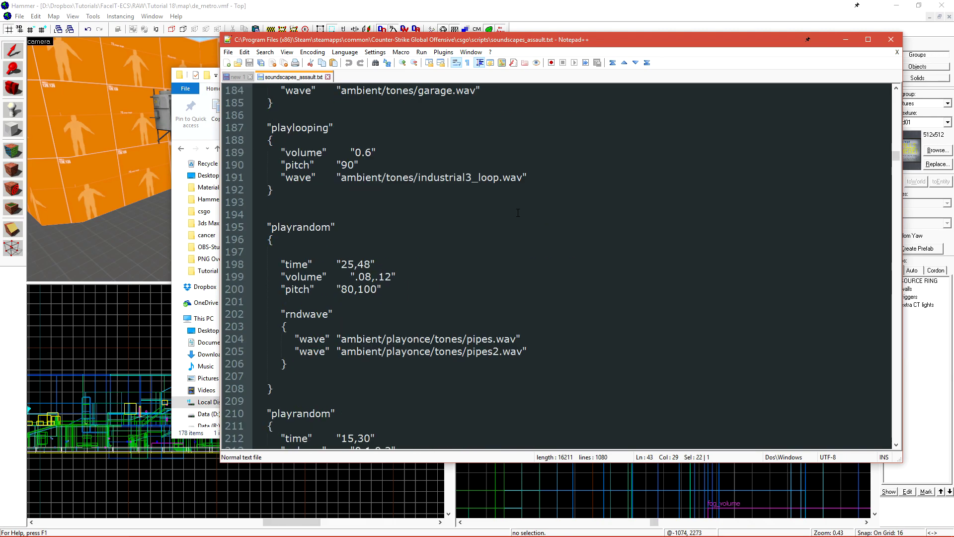
pyautogui.scroll(9, 548, 234)
pyautogui.click(480, 276)
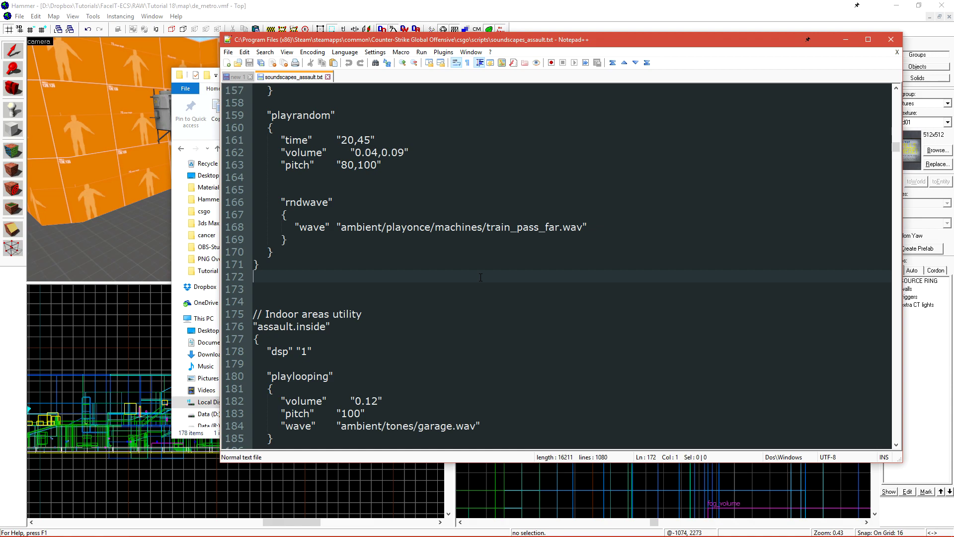
# - Search the script for assault.roof and examine the assault.outside soundscape it plays
pyautogui.hotkey('ctrl', 'f')
pyautogui.press('End')
pyautogui.write('.t')
pyautogui.press('Return')
pyautogui.press('Escape')
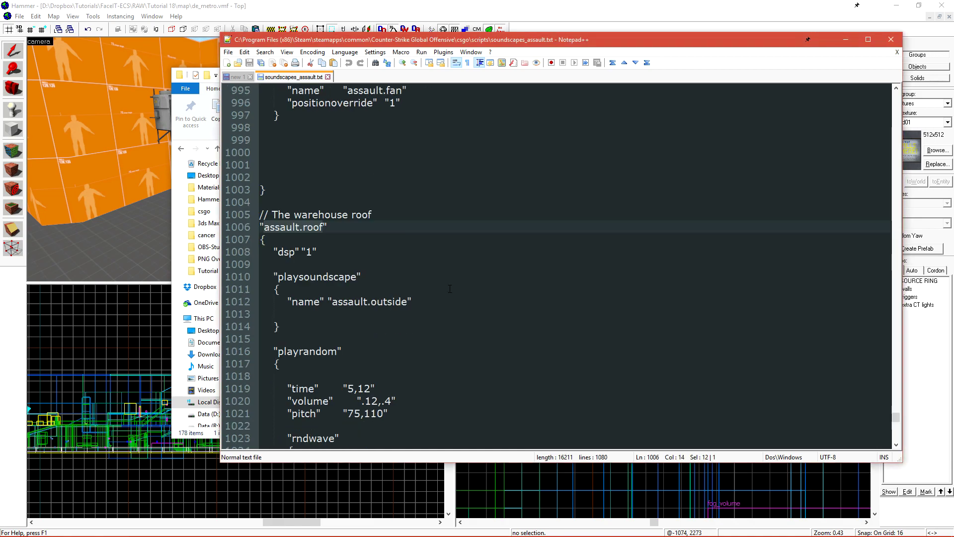
pyautogui.moveTo(332, 301); pyautogui.dragTo(406, 305)
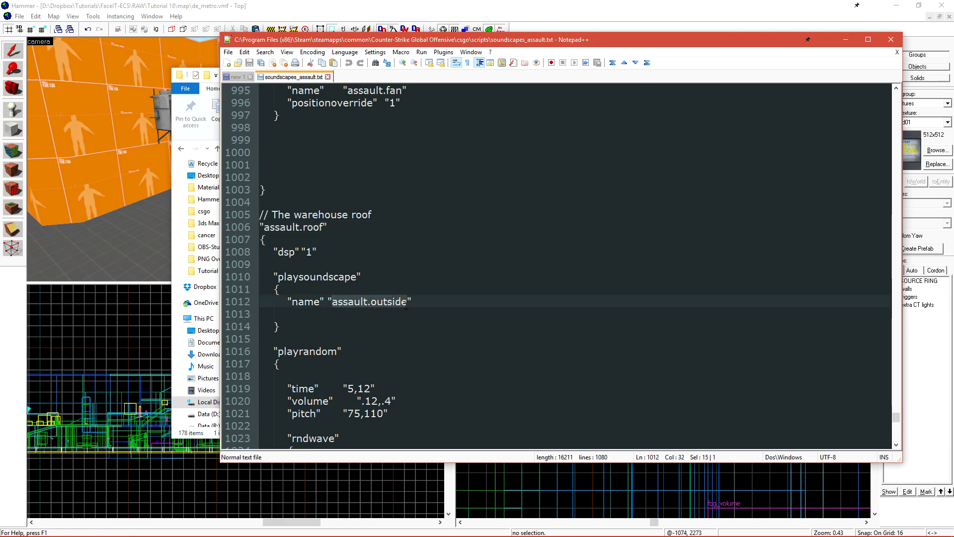
pyautogui.click(380, 307)
# - Examine the position 0, 1 and 2 entries of assault.roof for the AC units and vents
pyautogui.scroll(-15, 398, 308)
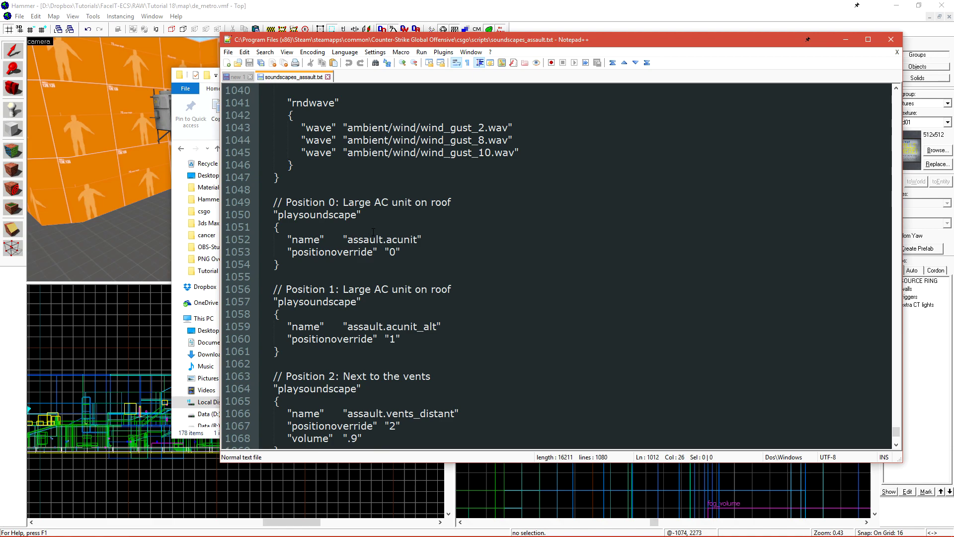
pyautogui.moveTo(348, 203); pyautogui.dragTo(451, 205)
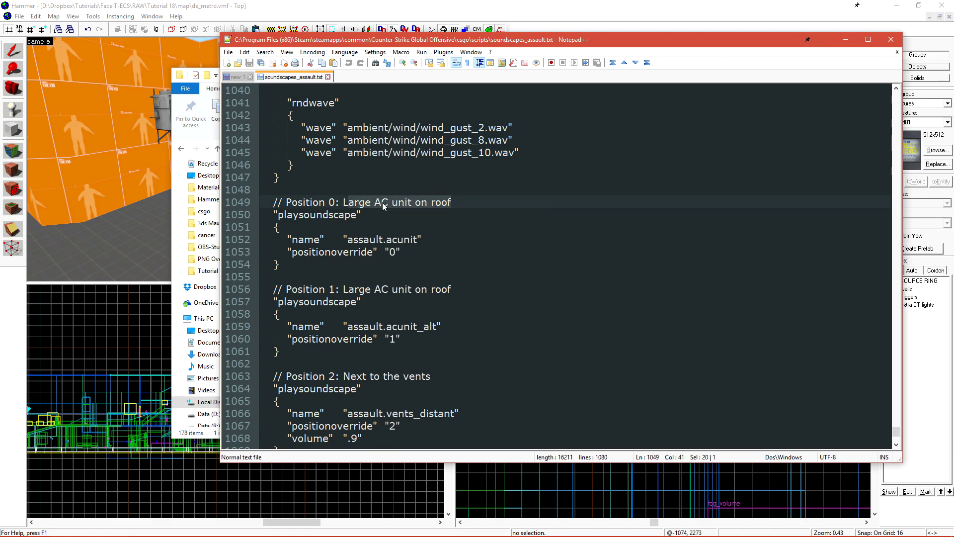
pyautogui.moveTo(286, 202); pyautogui.dragTo(336, 203)
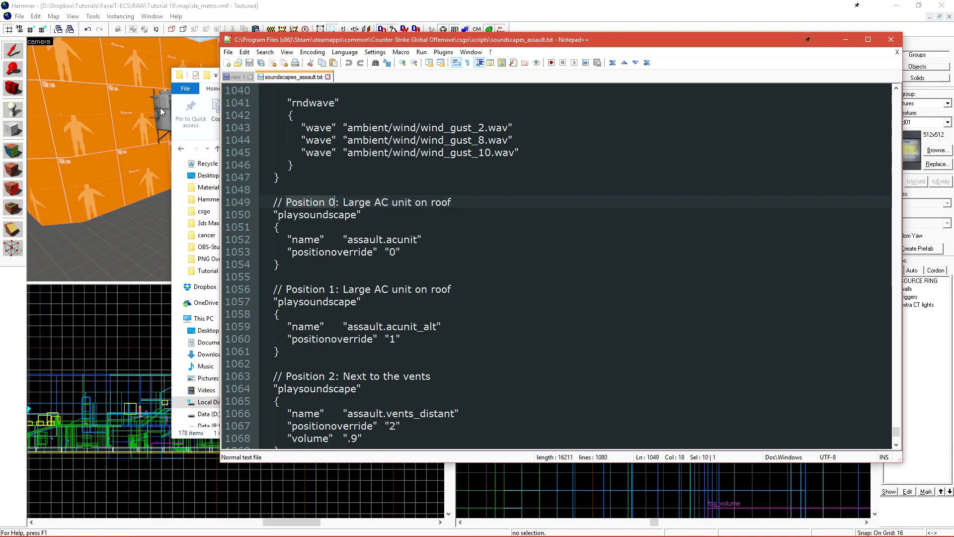
pyautogui.scroll(-2, 371, 275)
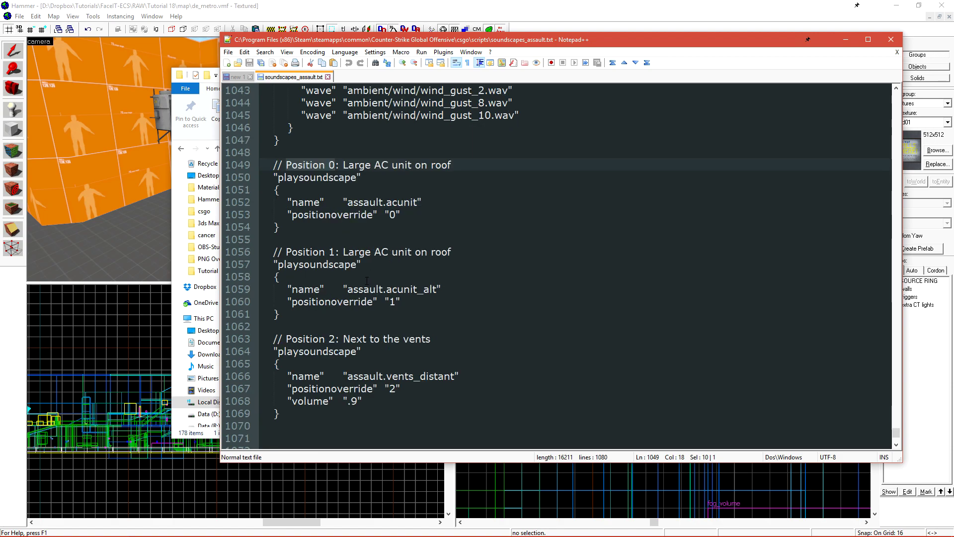
pyautogui.moveTo(343, 214); pyautogui.dragTo(451, 215)
pyautogui.moveTo(287, 302); pyautogui.dragTo(430, 301)
pyautogui.scroll(1, 359, 190)
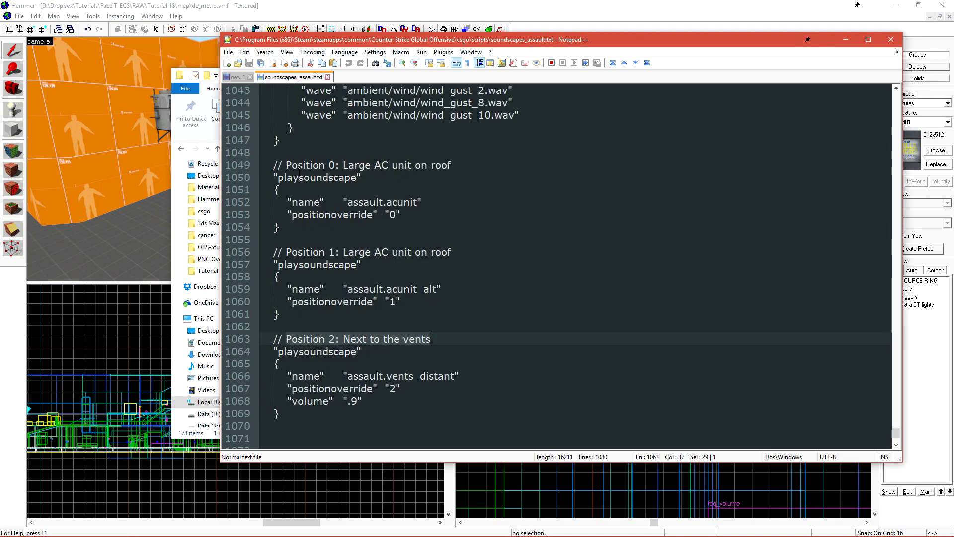
pyautogui.moveTo(286, 164); pyautogui.dragTo(451, 165)
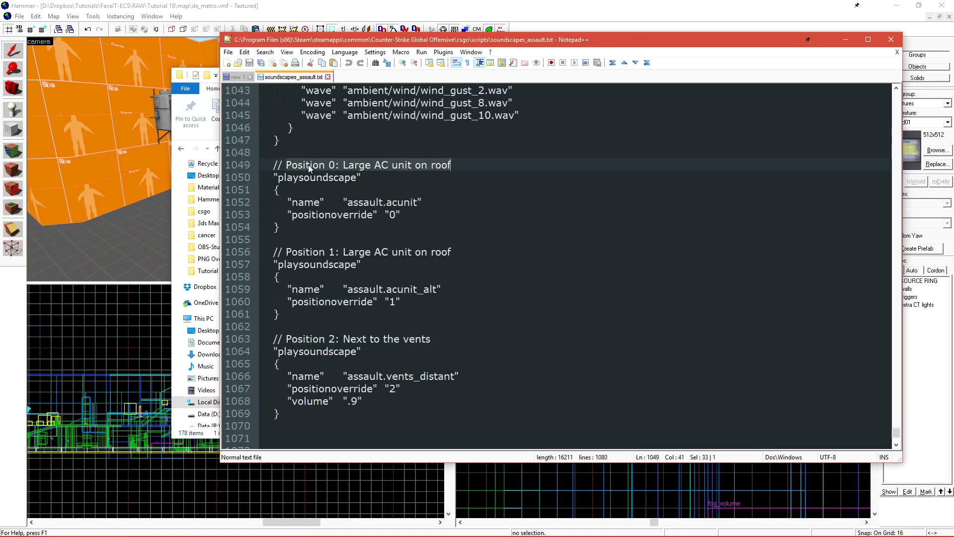
# - Switch back to Hammer and place an entity on the ledge by the white door, changing its class to env_soundscape
pyautogui.hotkey('alt', 'Tab')
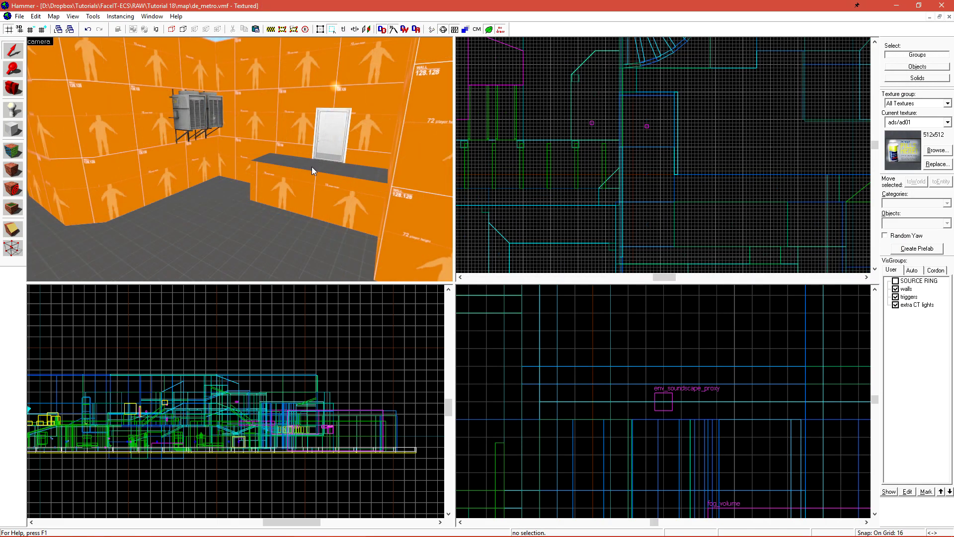
pyautogui.click(311, 166)
pyautogui.hotkey('alt', 'Return')
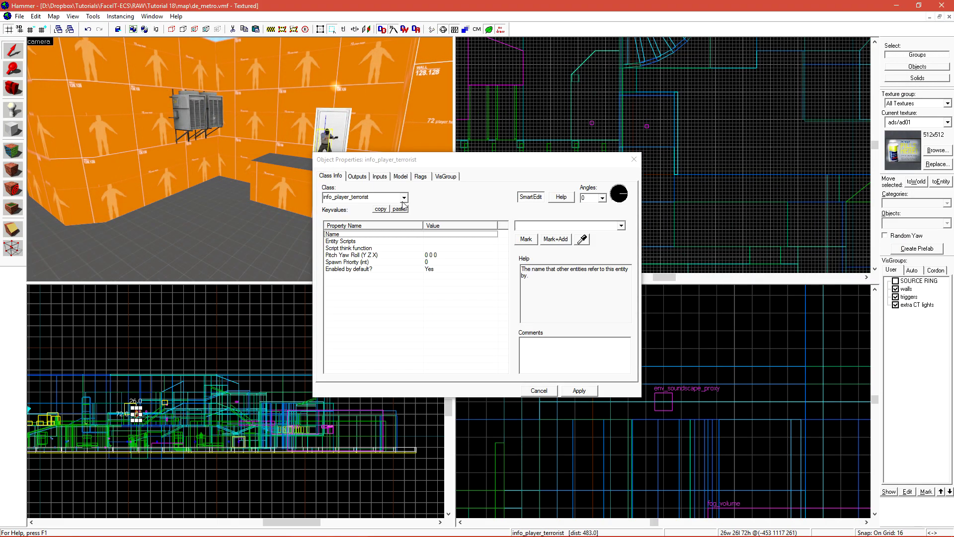
pyautogui.write('env_soundscape')
pyautogui.press('Return')
# - Name the new env_soundscape entity soundscape_roof
pyautogui.click(524, 228)
pyautogui.write('soundscape_roof')
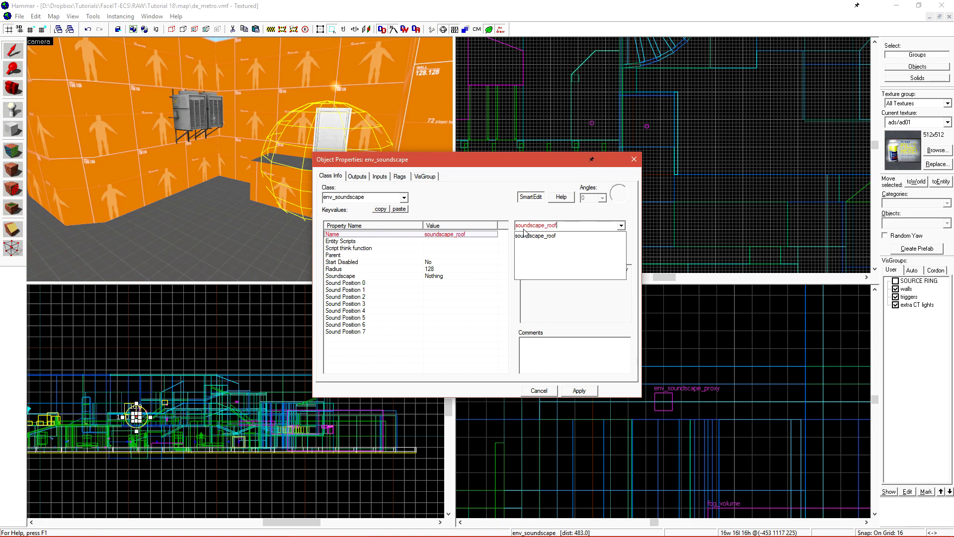
pyautogui.press('Return')
# - Set the Soundscape property of soundscape_roof to assault.roof, checking the name in the script file
pyautogui.click(433, 276)
pyautogui.click(113, 530)
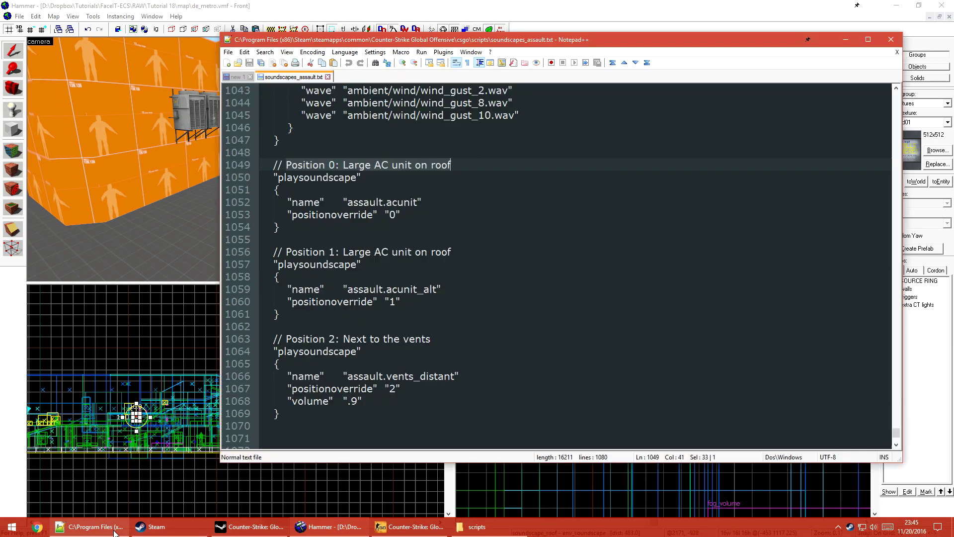
pyautogui.click(235, 77)
pyautogui.click(444, 4)
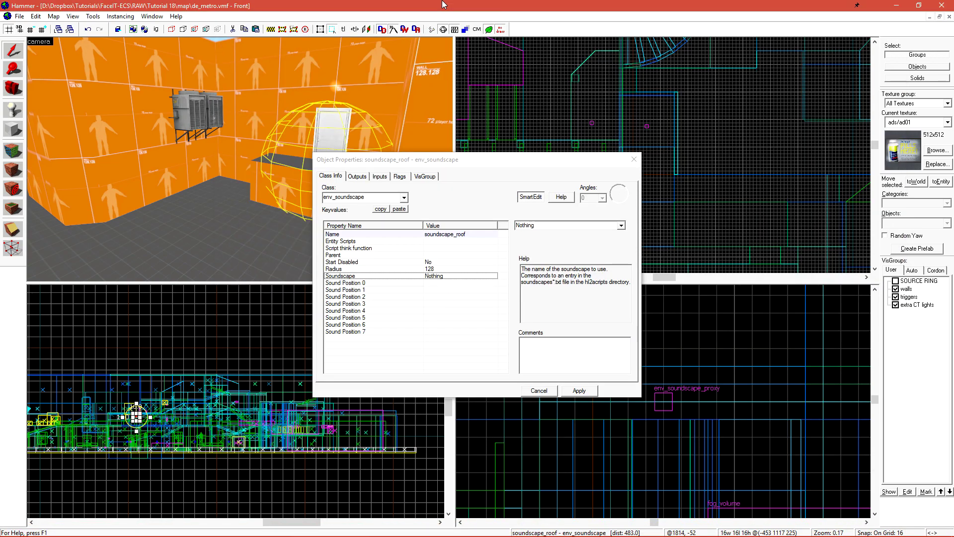
pyautogui.doubleClick(529, 225)
pyautogui.write('assault.roof')
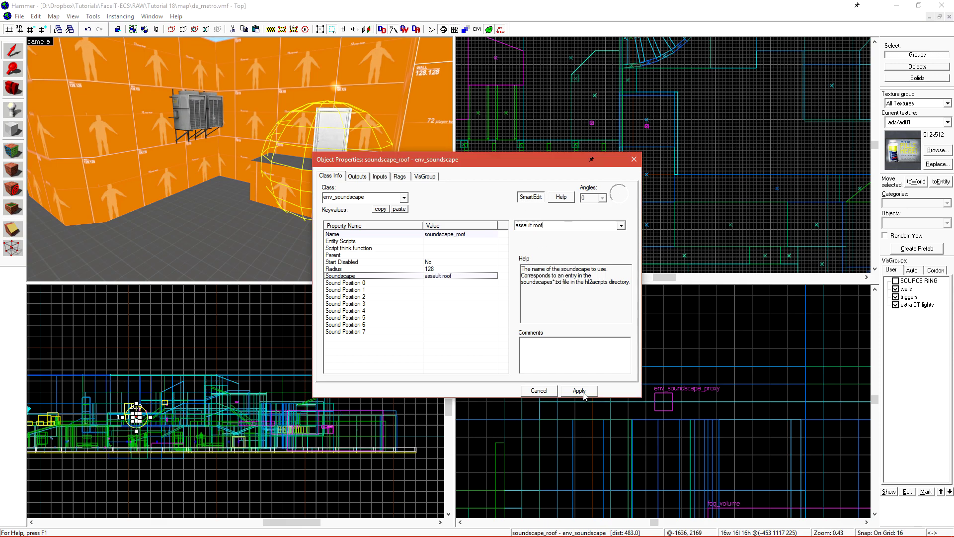
# - Compare the Sound Position 0, 1 and 2 properties with the matching positionoverride entries in soundscapes_assault.txt
pyautogui.click(359, 283)
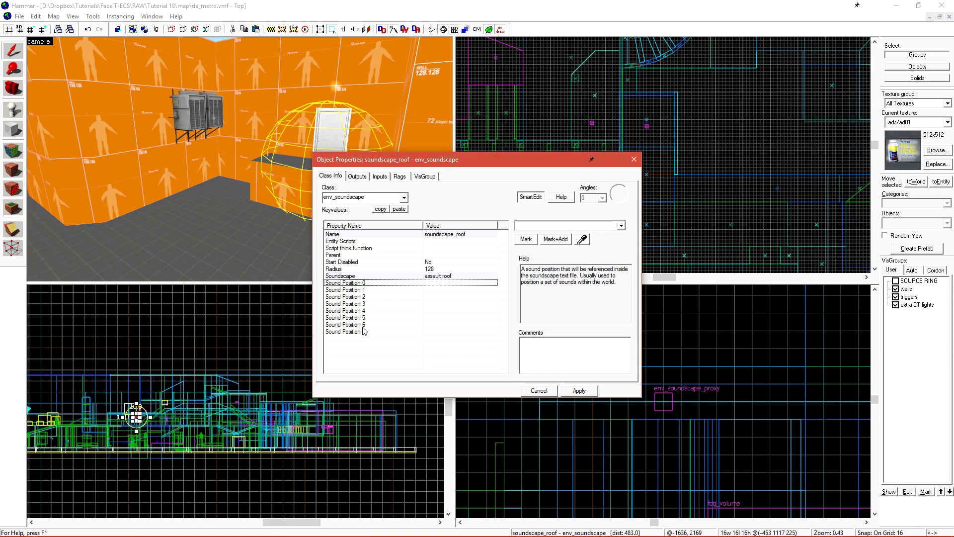
pyautogui.click(362, 289)
pyautogui.click(361, 296)
pyautogui.click(363, 284)
pyautogui.click(372, 290)
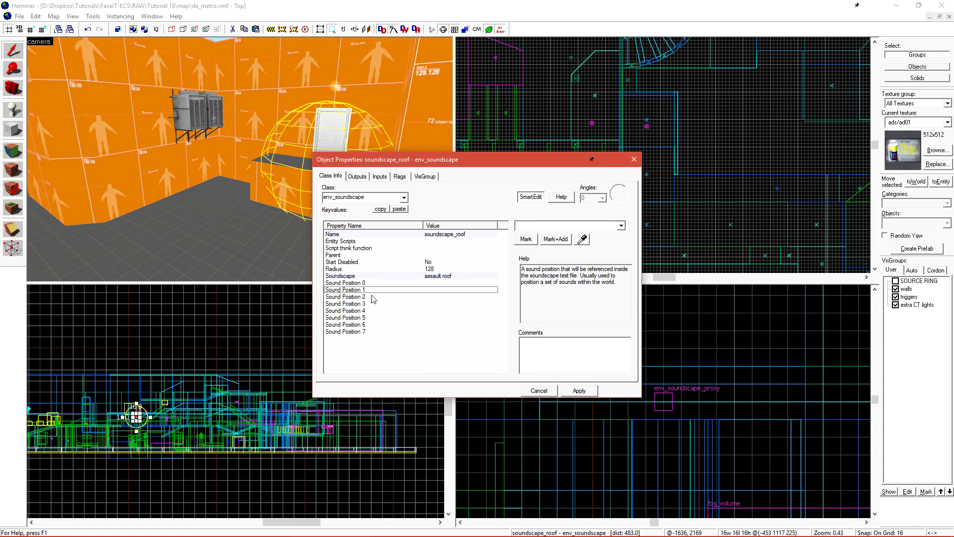
pyautogui.click(372, 298)
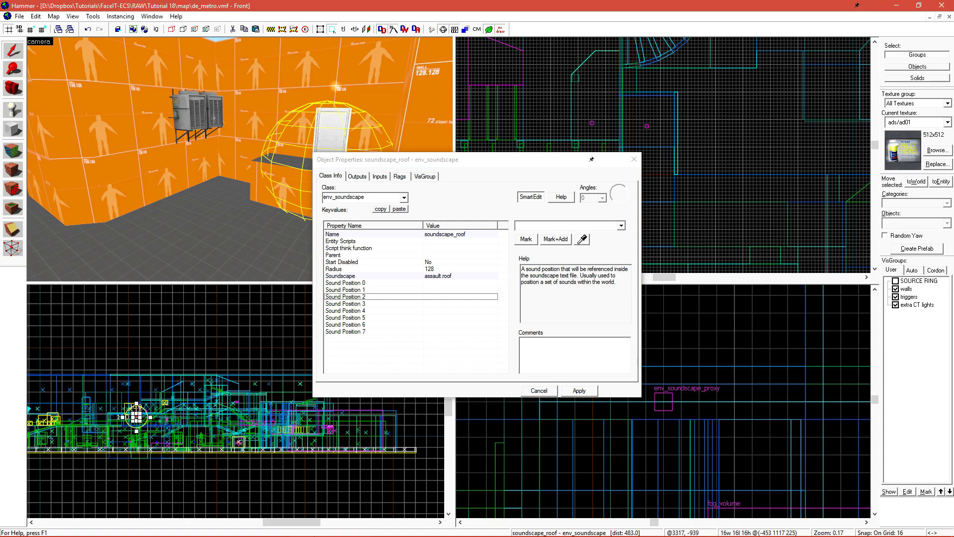
pyautogui.moveTo(245, 528)
pyautogui.click(99, 527)
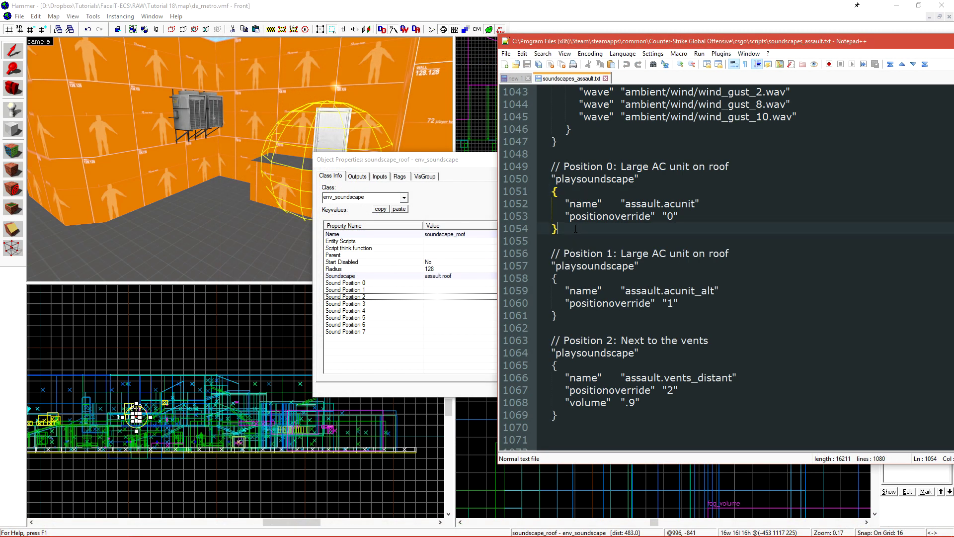
pyautogui.moveTo(560, 229); pyautogui.dragTo(497, 180)
pyautogui.click(636, 204)
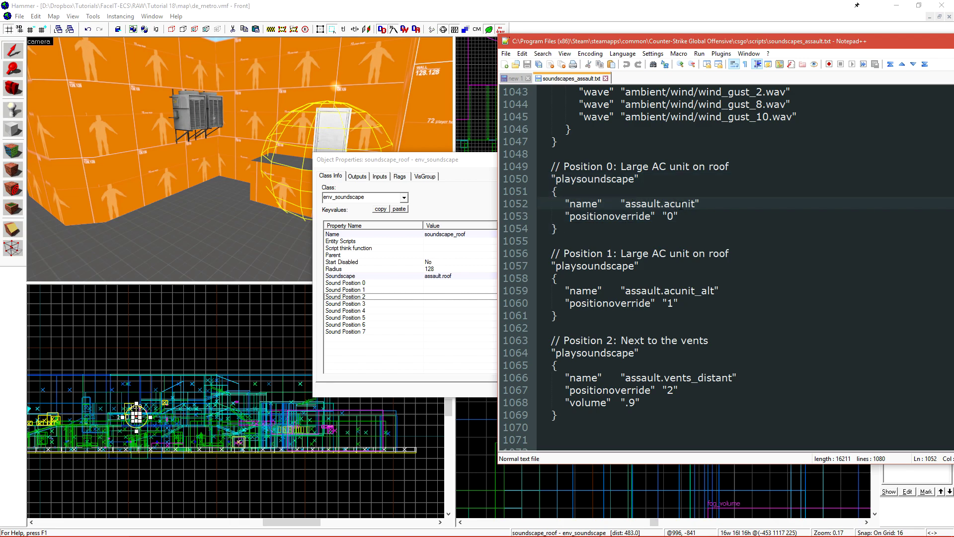
pyautogui.click(393, 283)
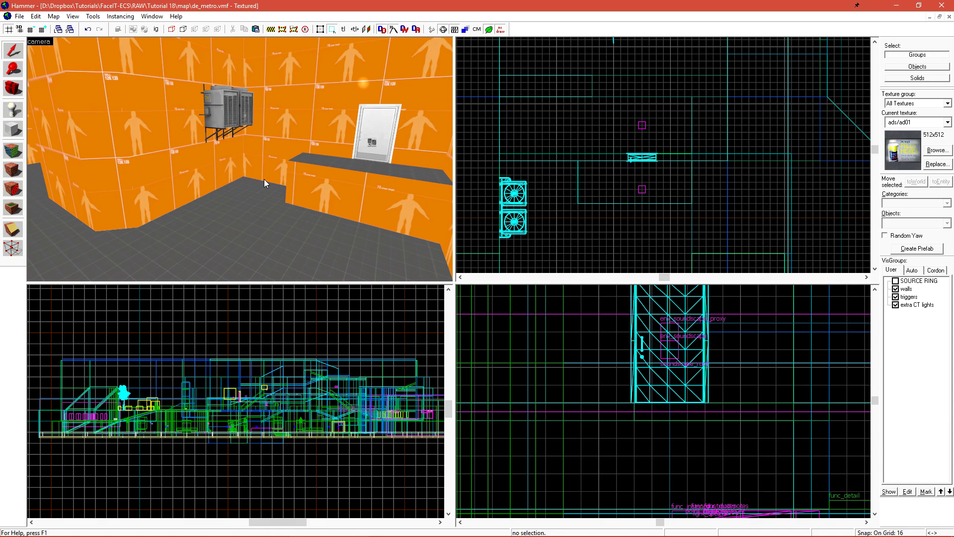
# - Place an entity on the roof area near the ledge and change its class to info_target
pyautogui.hotkey('shift', 'e')
pyautogui.click(305, 240)
pyautogui.hotkey('shift', 's')
pyautogui.hotkey('alt', 'Return')
pyautogui.write('info_target')
pyautogui.press('Return')
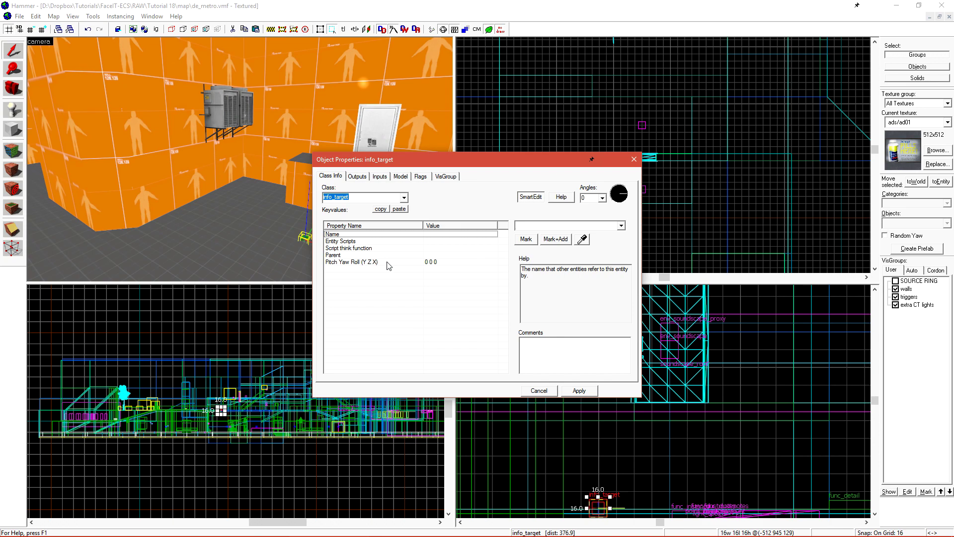
# - Name the info_target SS_roof_AC_POS_0 and move it directly in front of the wall-mounted AC units
pyautogui.click(554, 225)
pyautogui.write('SS')
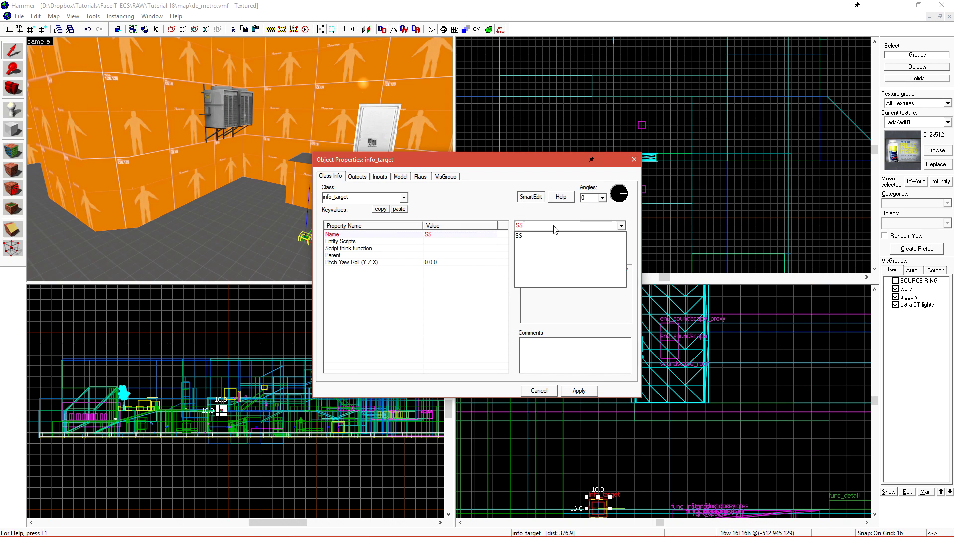
pyautogui.write('_roof_AC_POS_0')
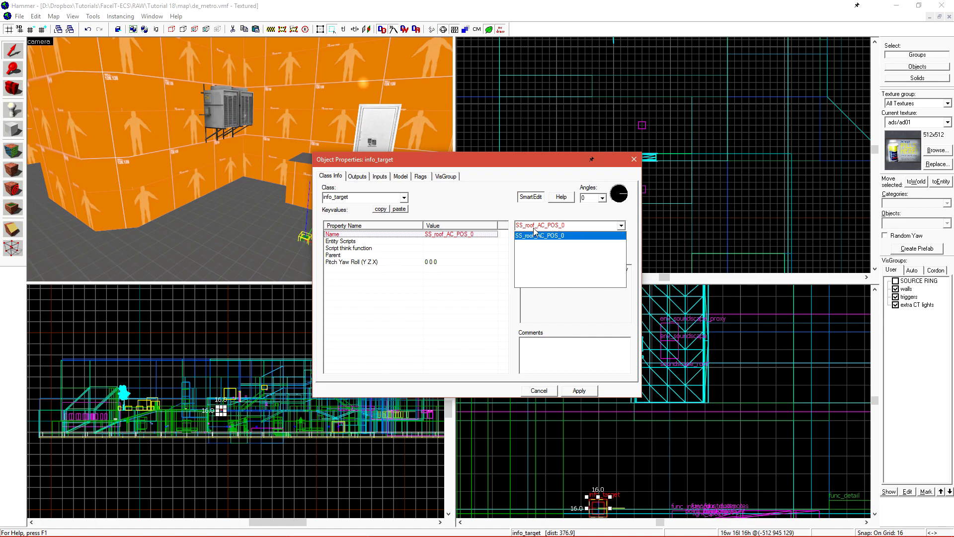
pyautogui.click(580, 391)
pyautogui.click(549, 391)
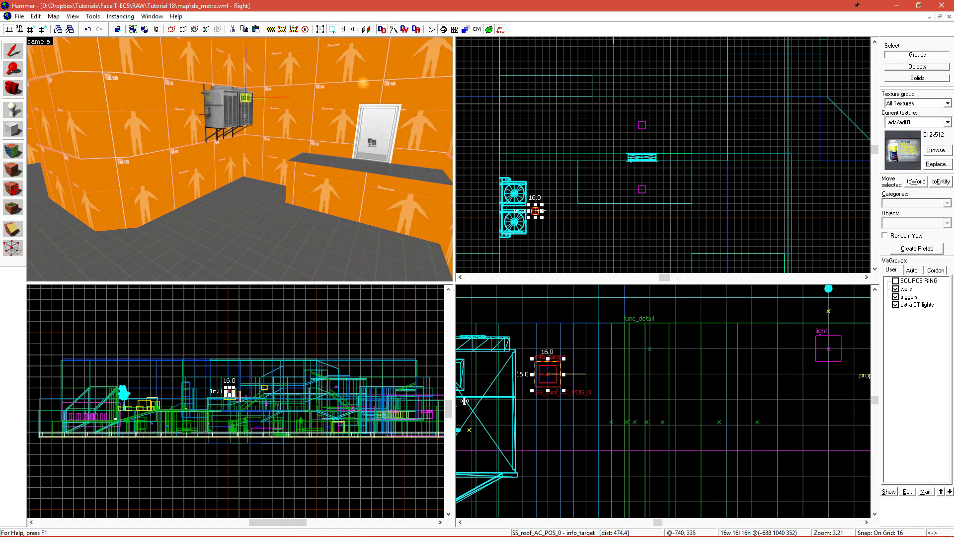
pyautogui.moveTo(547, 381); pyautogui.dragTo(547, 433)
# - Set Sound Position 0 of soundscape_roof to the SS_roof_AC_POS_0 target by picking it in the 3D view
pyautogui.doubleClick(376, 148)
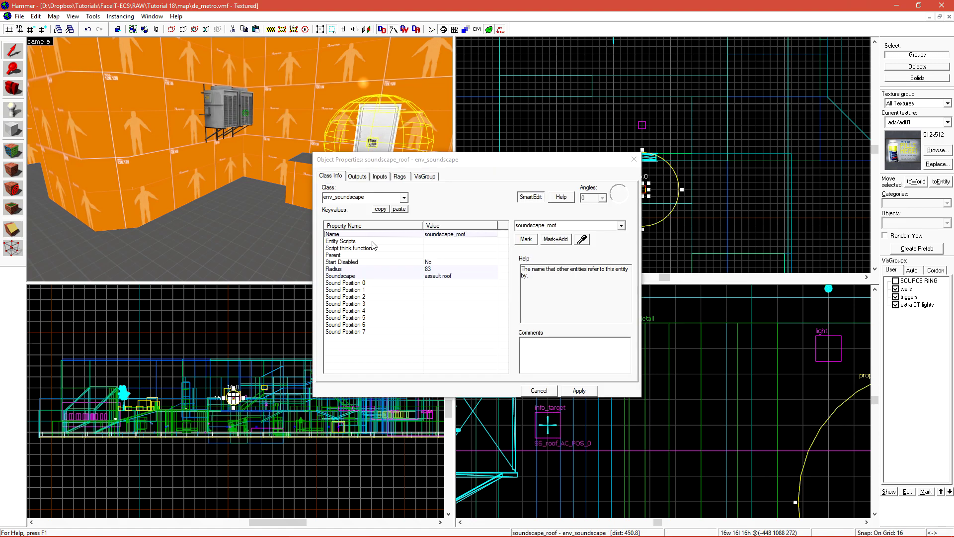
pyautogui.click(363, 282)
pyautogui.click(582, 239)
pyautogui.click(249, 116)
pyautogui.click(578, 390)
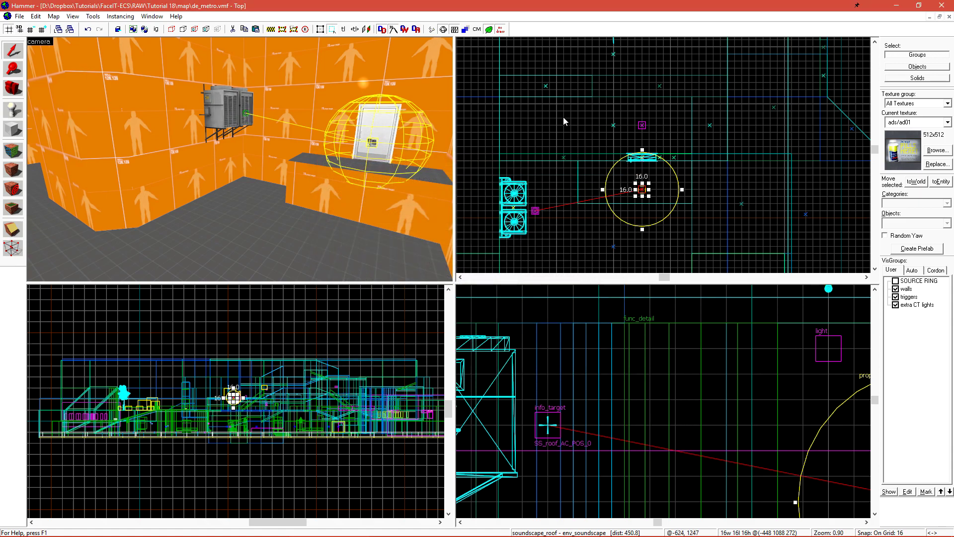
pyautogui.press('Escape')
# - Examine the placement of soundscape_roof and its link to the AC unit target from the surrounding walkways
pyautogui.press('w')
pyautogui.press('d')
pyautogui.press('w')
pyautogui.press('d')
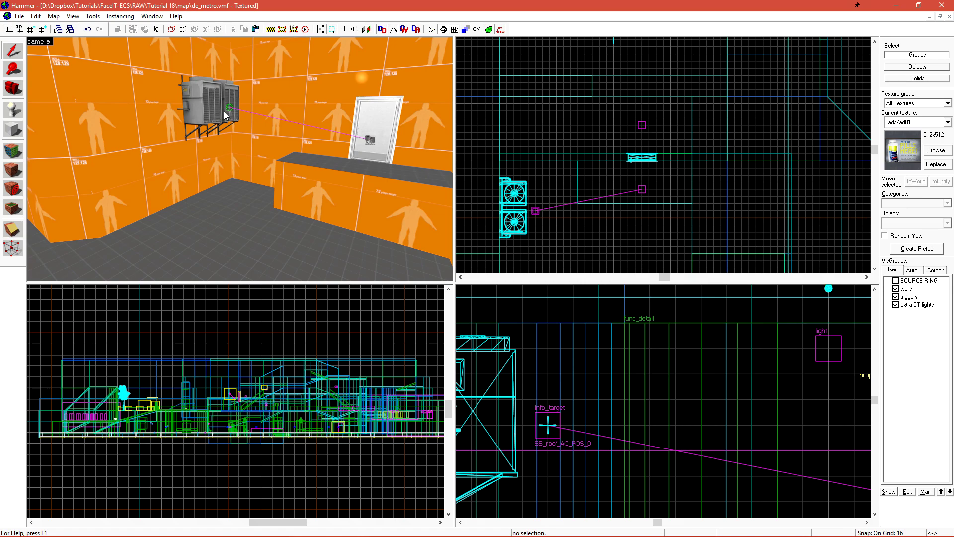
pyautogui.scroll(-5, 240, 163)
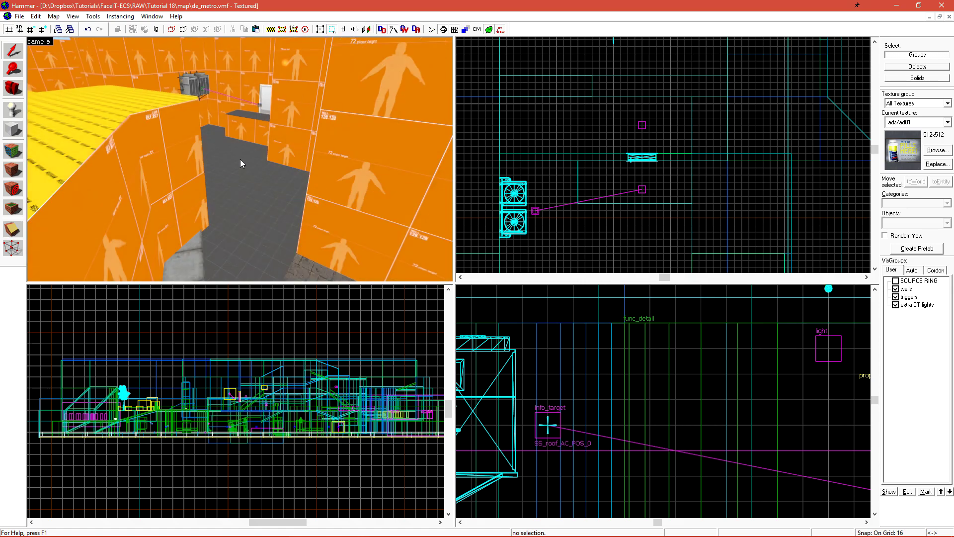
pyautogui.scroll(-3, 239, 163)
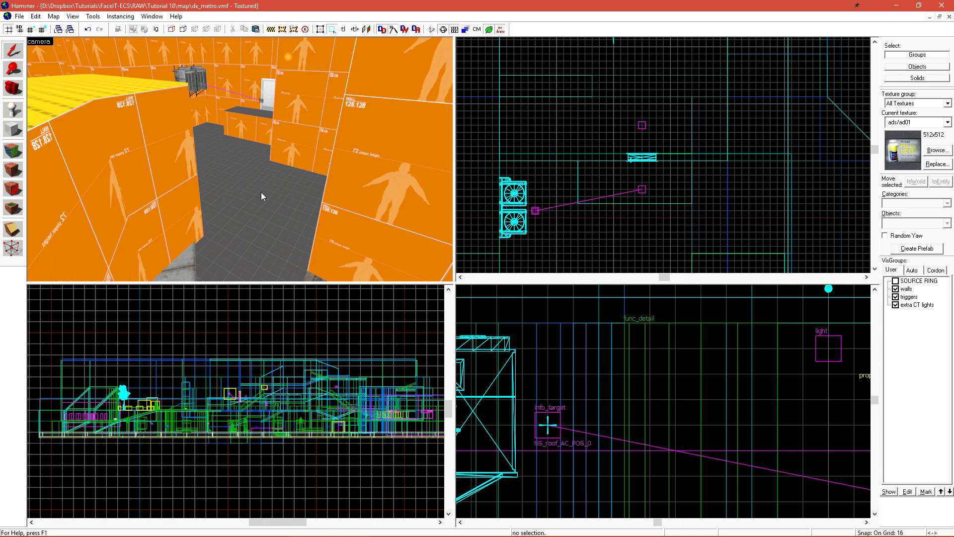
pyautogui.press('z')
pyautogui.click(240, 159)
pyautogui.press('w')
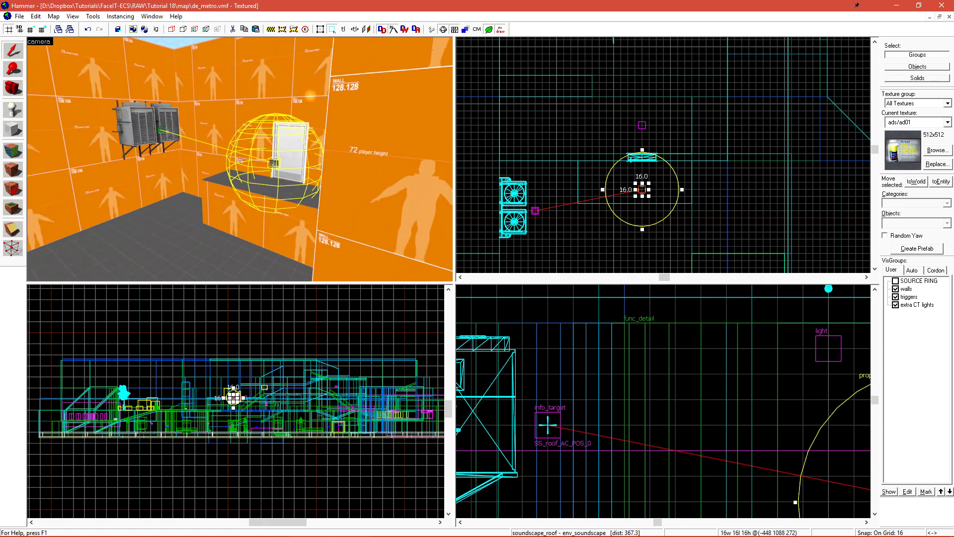
pyautogui.press('z')
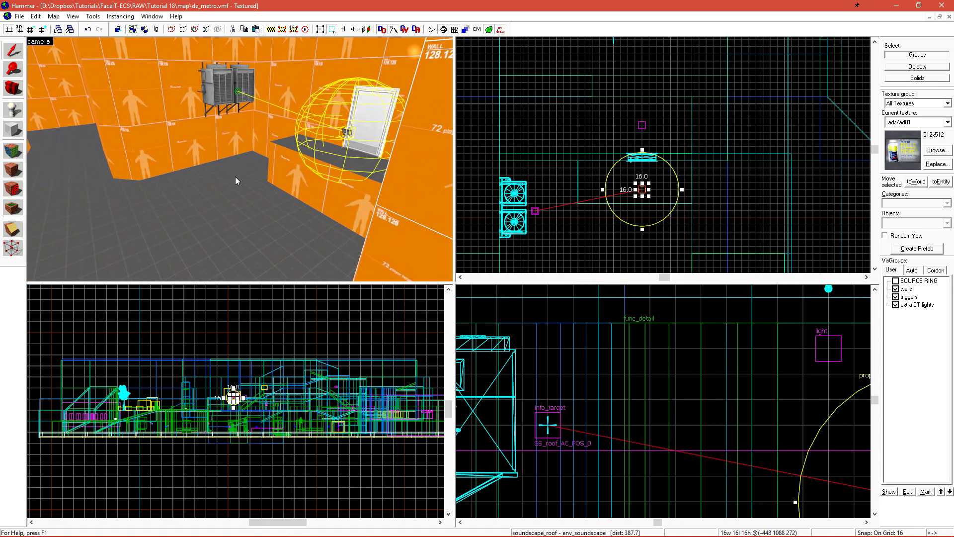
pyautogui.moveTo(677, 159); pyautogui.dragTo(679, 216)
pyautogui.moveTo(679, 216); pyautogui.dragTo(676, 167, button='middle')
pyautogui.keyDown('shift'); pyautogui.moveTo(637, 195); pyautogui.dragTo(638, 253); pyautogui.keyUp('shift')
pyautogui.keyDown('ctrl'); pyautogui.click(347, 131); pyautogui.keyUp('ctrl')
pyautogui.keyDown('ctrl'); pyautogui.click(293, 148); pyautogui.keyUp('ctrl')
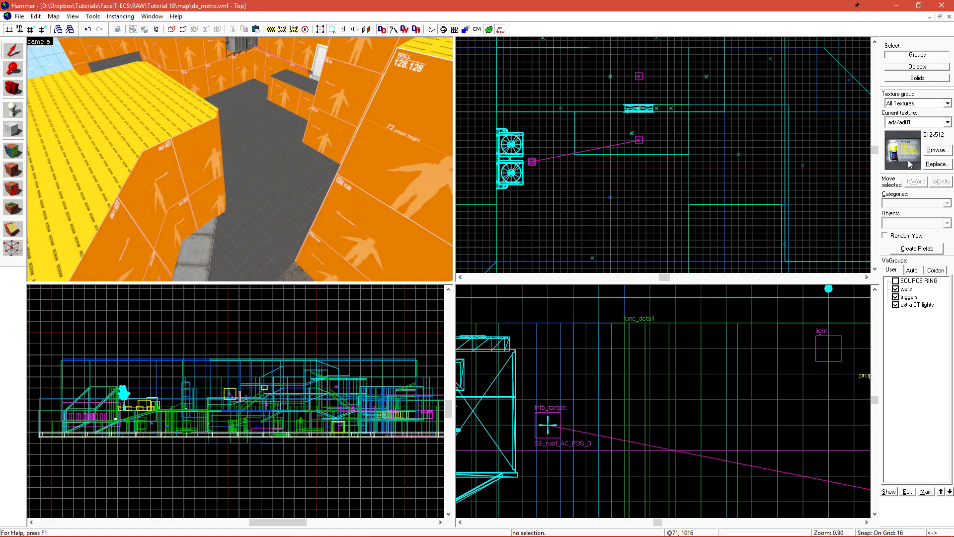
# - Choose tools/toolstrigger as the current texture by filtering the texture browser for trigger
pyautogui.click(934, 150)
pyautogui.write('trigger')
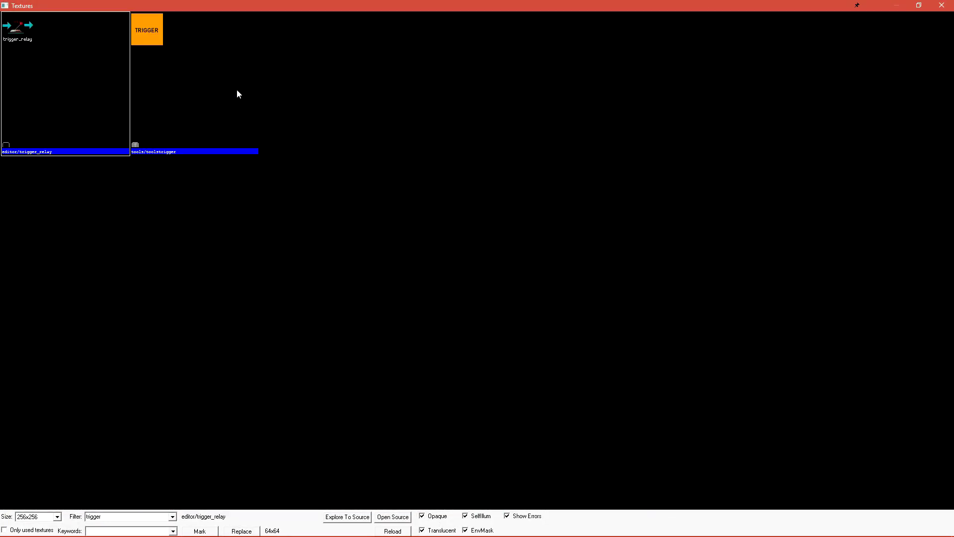
pyautogui.doubleClick(236, 88)
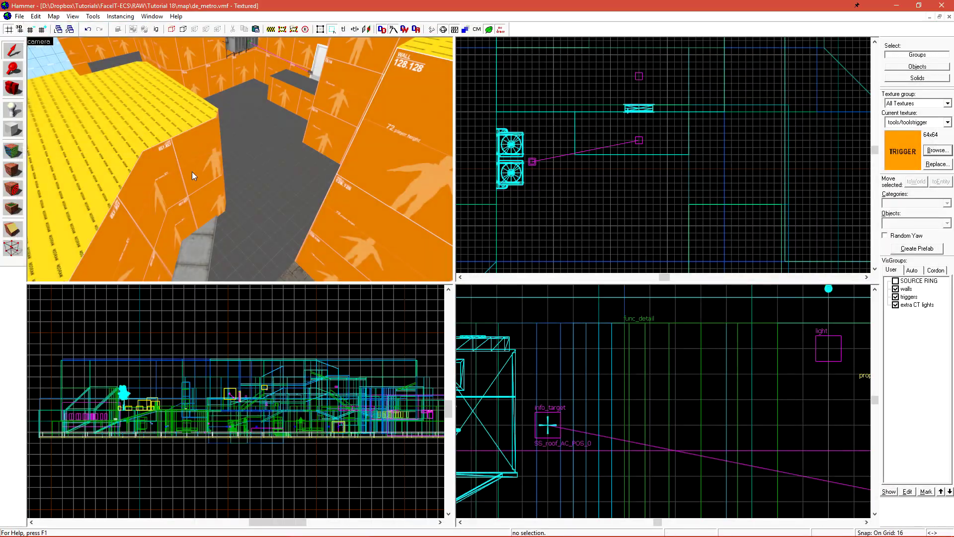
# - Create a trigger brush across the walkway below the AC area, sized 928 by 272 units and 256 units high
pyautogui.scroll(4, 638, 206)
pyautogui.moveTo(595, 222); pyautogui.dragTo(760, 105)
pyautogui.press('Return')
pyautogui.hotkey('shift', 's')
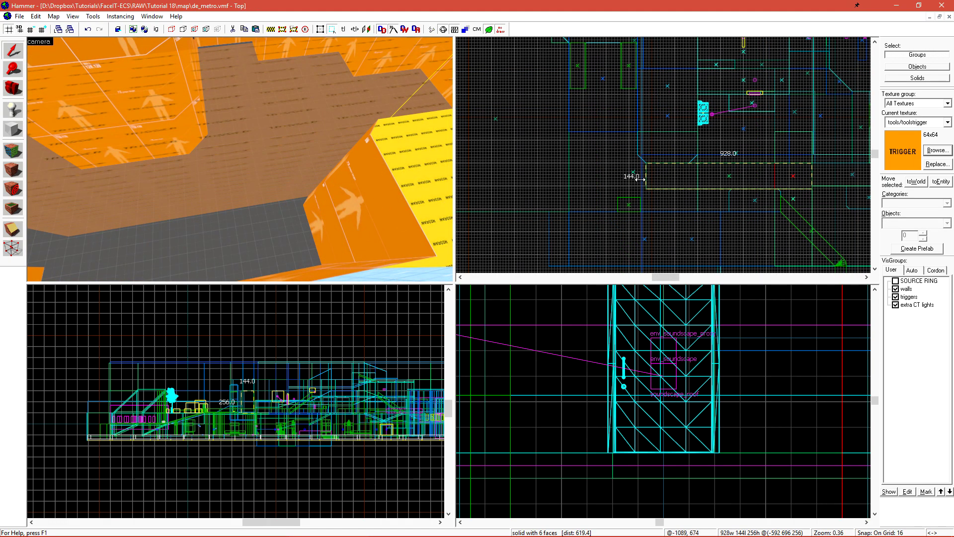
pyautogui.moveTo(640, 181); pyautogui.dragTo(645, 181)
pyautogui.moveTo(729, 188); pyautogui.dragTo(721, 214)
# - Tie the trigger brush to an entity and set its class to trigger_soundscape
pyautogui.hotkey('ctrl', 't')
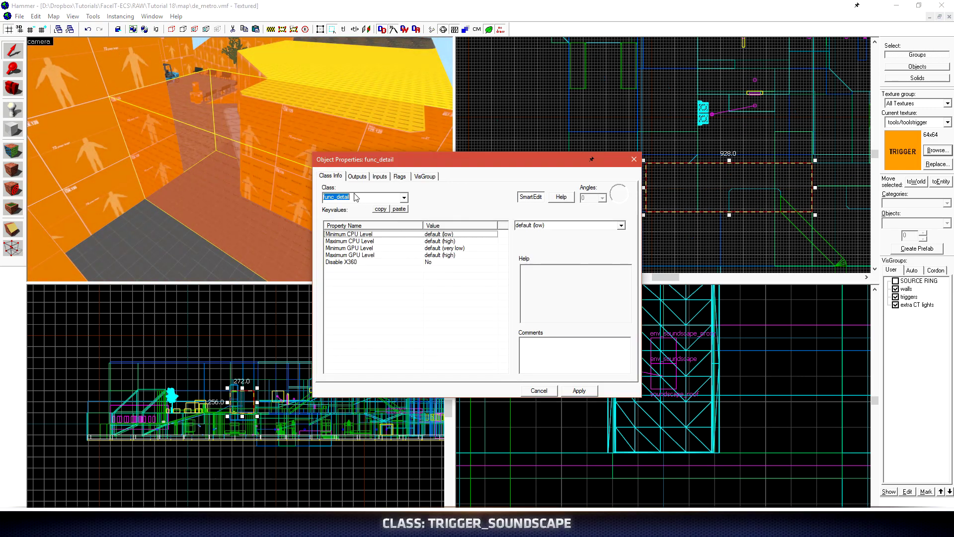
pyautogui.write('trig')
pyautogui.write('ger_soundscape')
pyautogui.press('Return')
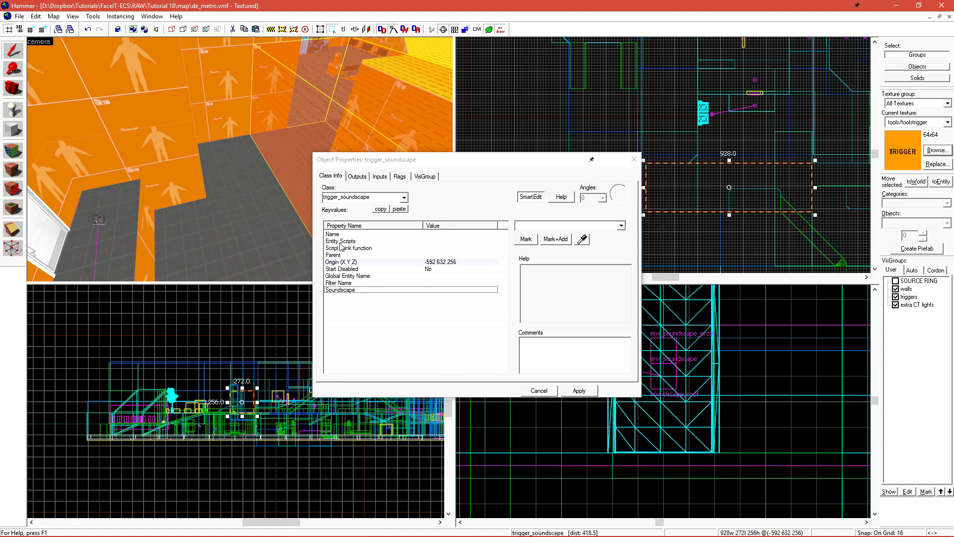
# - Change the class of the soundscape_roof entity by the white door to env_soundscape_triggerable
pyautogui.click(99, 219)
pyautogui.press('z')
pyautogui.press('z')
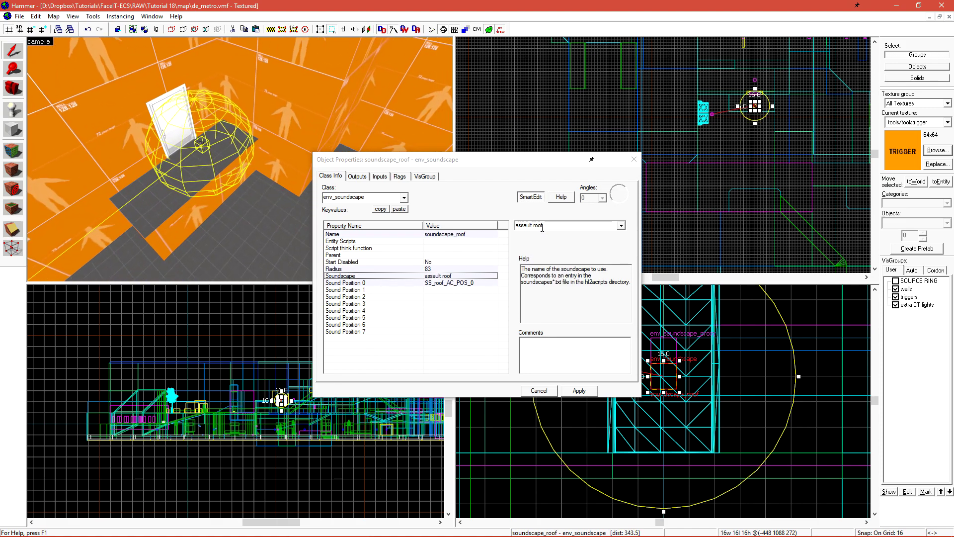
pyautogui.click(403, 198)
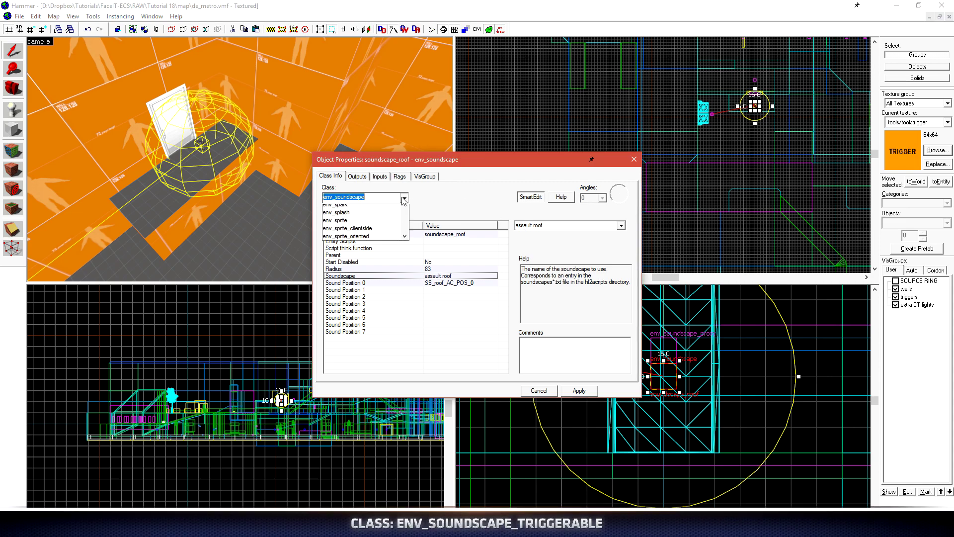
pyautogui.click(355, 229)
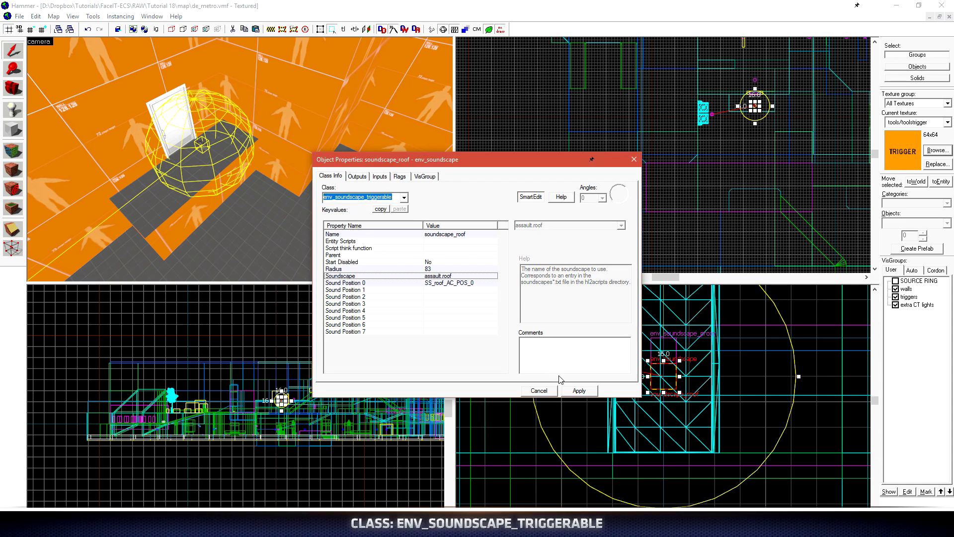
pyautogui.click(579, 391)
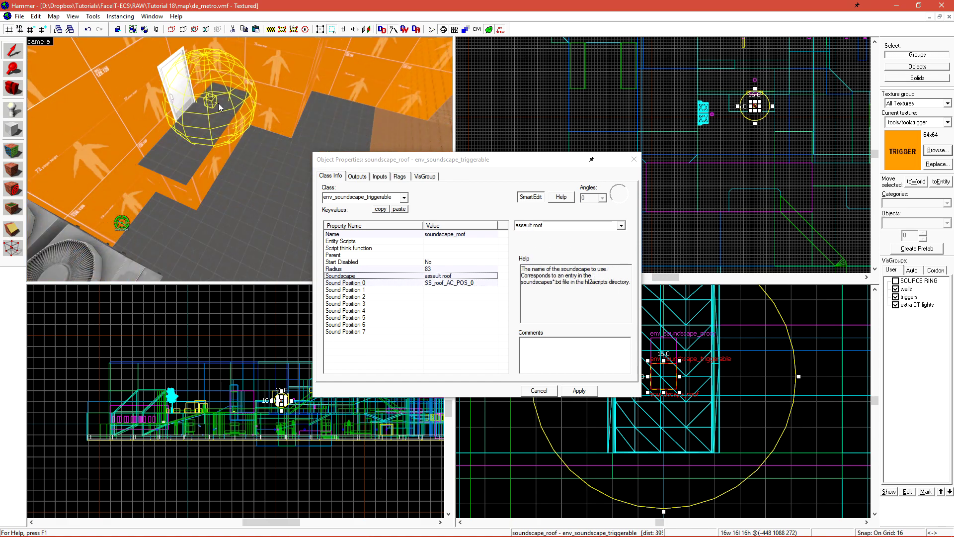
# - Set the Soundscape property of the trigger_soundscape brush by picking the soundscape_roof entity in the 3D view
pyautogui.click(421, 106)
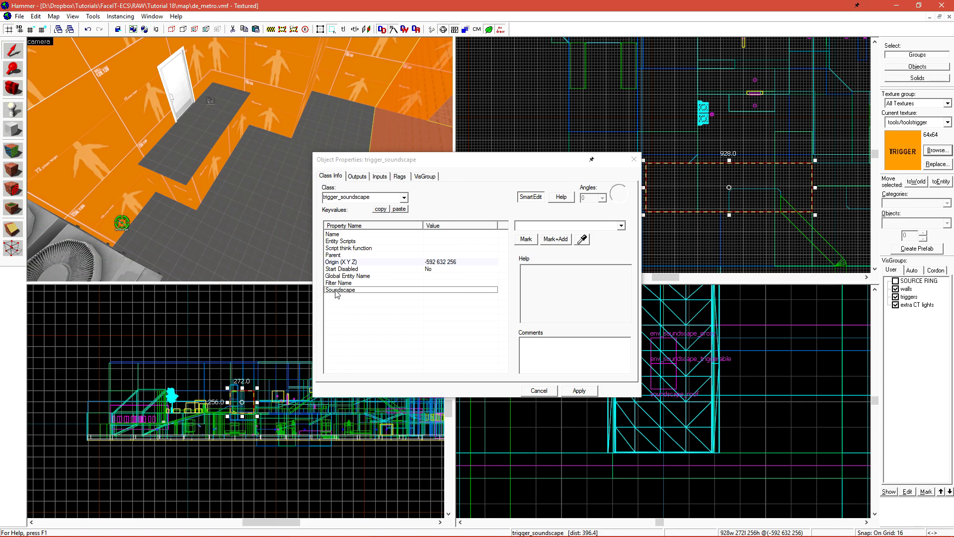
pyautogui.click(582, 239)
pyautogui.click(210, 101)
pyautogui.click(211, 101)
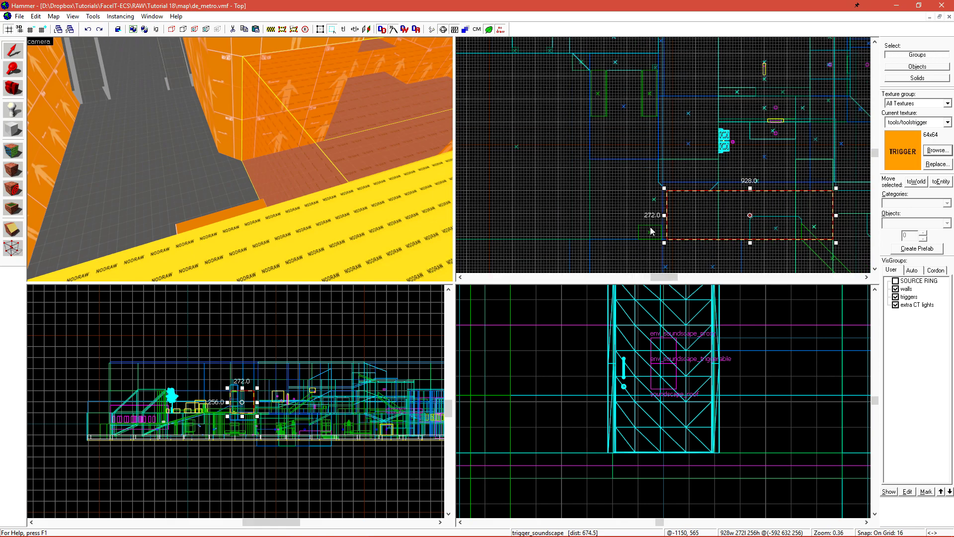
# - Copy the trigger_soundscape brush to the adjoining walkway and resize the copy to cover that area
pyautogui.scroll(1, 724, 219)
pyautogui.moveTo(724, 220)
pyautogui.mouseDown()
pyautogui.moveTo(771, 213)
pyautogui.moveTo(611, 206)
pyautogui.moveTo(619, 210)
pyautogui.mouseUp()
pyautogui.moveTo(532, 184); pyautogui.dragTo(639, 177, button='middle')
pyautogui.moveTo(540, 176); pyautogui.dragTo(646, 163)
# - Copy the soundscape_roof entity from the door ledge into the area of the second trigger
pyautogui.press('z')
pyautogui.press('z')
pyautogui.doubleClick(356, 132)
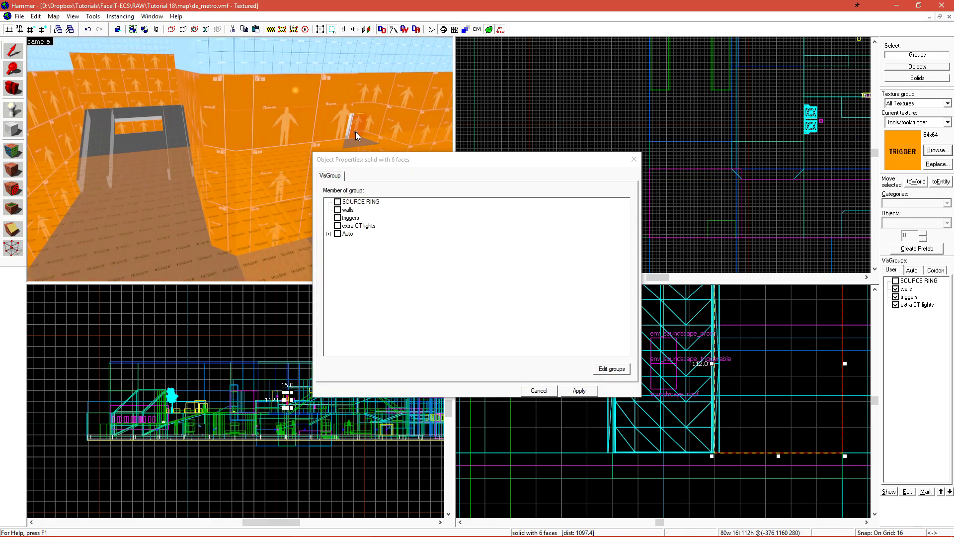
pyautogui.click(355, 133)
pyautogui.click(640, 157)
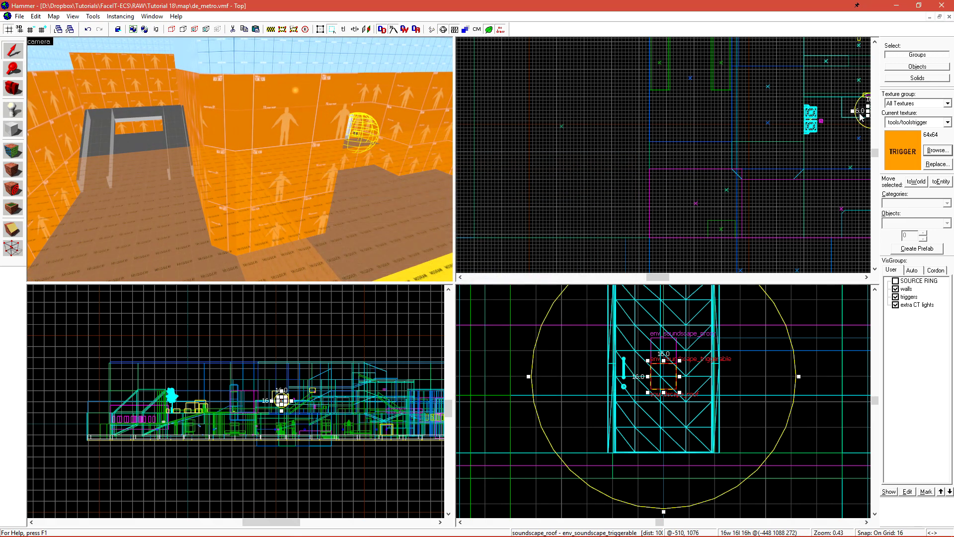
pyautogui.moveTo(858, 117); pyautogui.dragTo(782, 118, button='middle')
pyautogui.moveTo(792, 112)
pyautogui.keyDown('shift'); pyautogui.mouseDown()
pyautogui.moveTo(701, 173)
pyautogui.moveTo(617, 203)
pyautogui.mouseUp(); pyautogui.keyUp('shift')
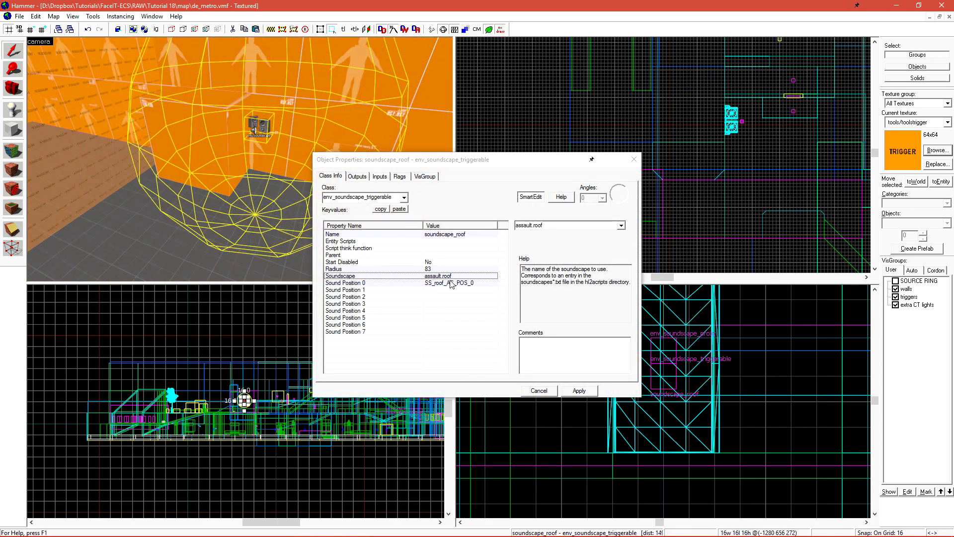
# - Set the copied soundscape entity's Soundscape to assault.outside and clear its Sound Position 0 value
pyautogui.click(543, 239)
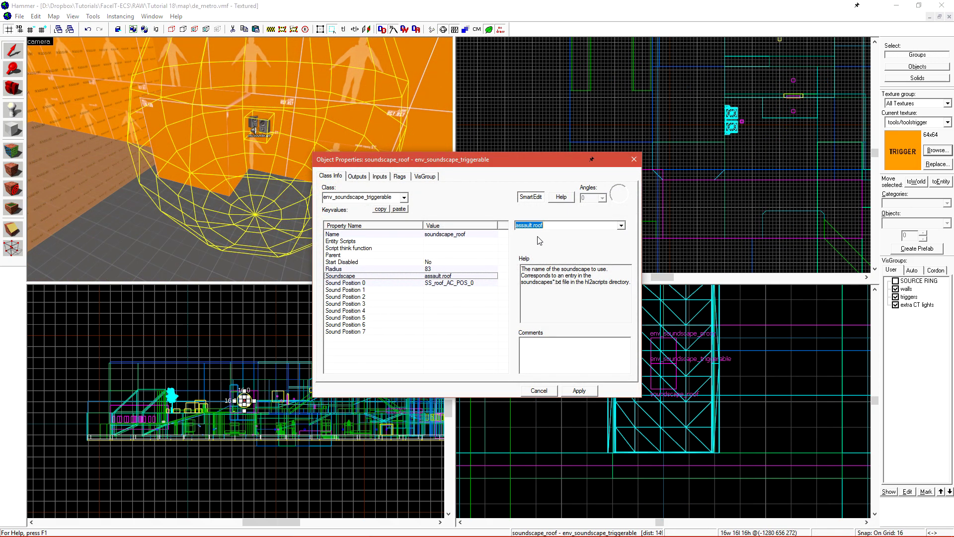
pyautogui.moveTo(543, 225); pyautogui.dragTo(534, 228)
pyautogui.write('outside')
pyautogui.click(421, 283)
pyautogui.click(587, 227)
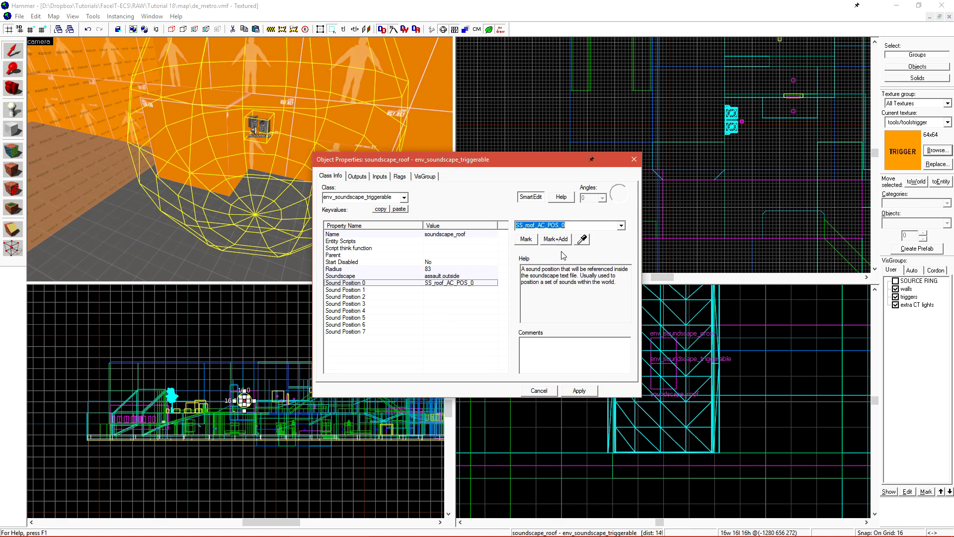
pyautogui.press('BackSpace')
pyautogui.click(600, 339)
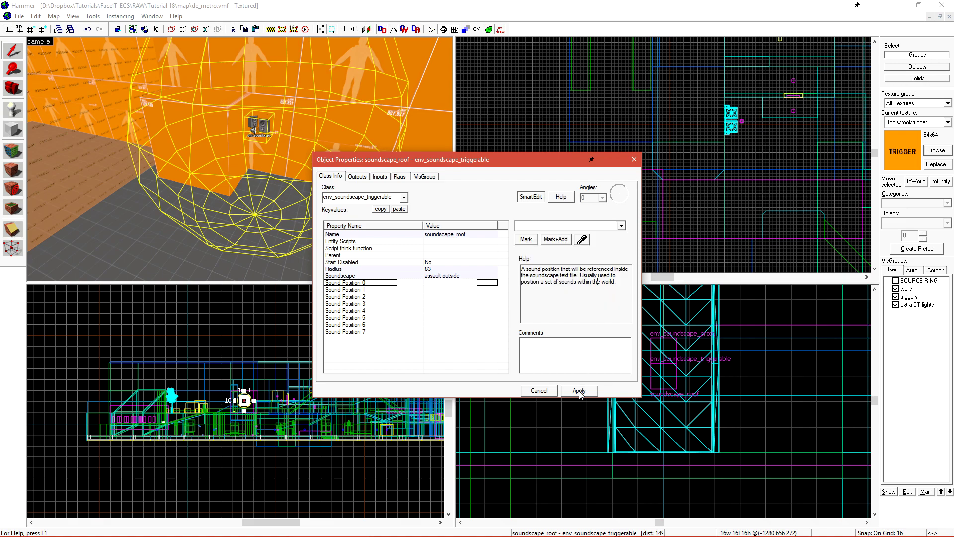
# - Rename the copied entity to soundscape_outside_trigger and set its radius to 0
pyautogui.click(456, 236)
pyautogui.click(571, 227)
pyautogui.moveTo(572, 232); pyautogui.dragTo(555, 226)
pyautogui.write('outside_R')
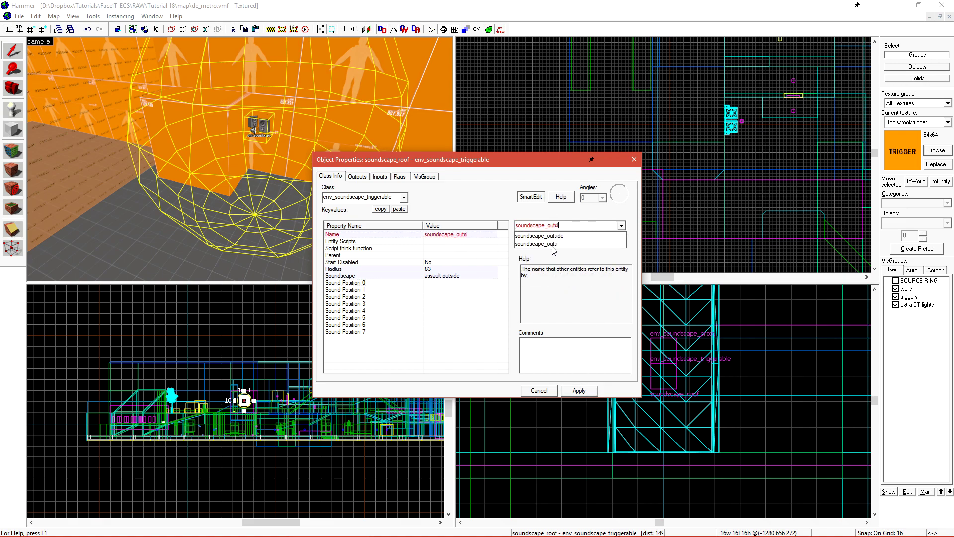
pyautogui.press('BackSpace')
pyautogui.write('trigger')
pyautogui.click(579, 390)
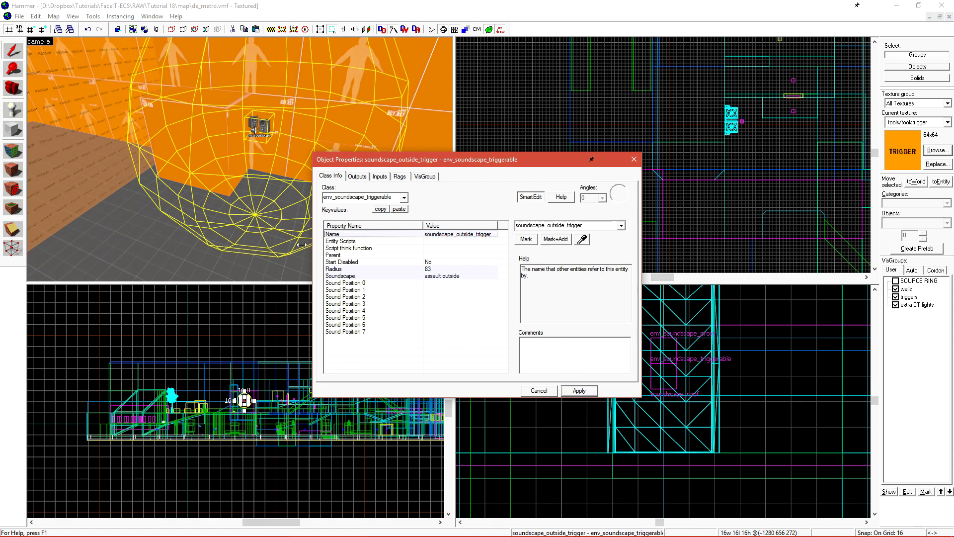
pyautogui.click(579, 390)
pyautogui.click(351, 268)
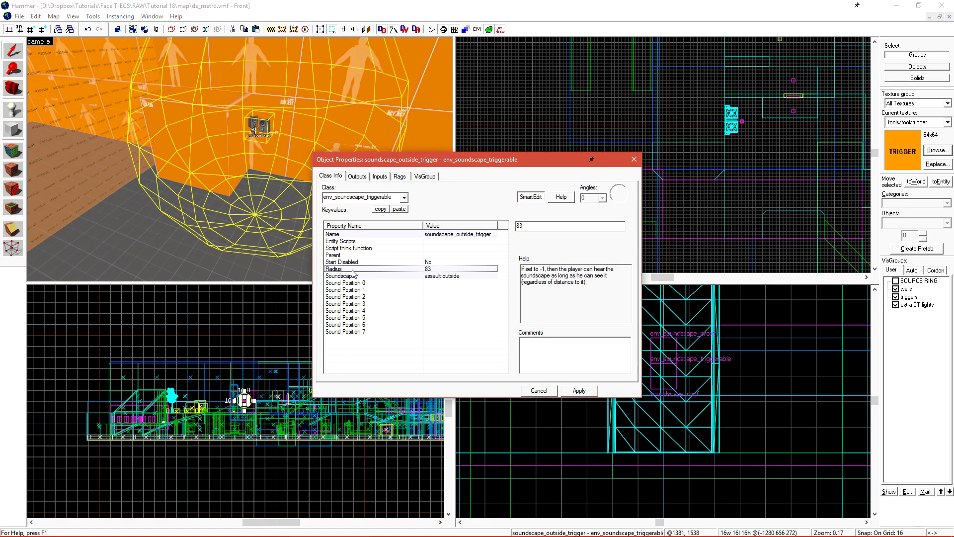
pyautogui.write('0')
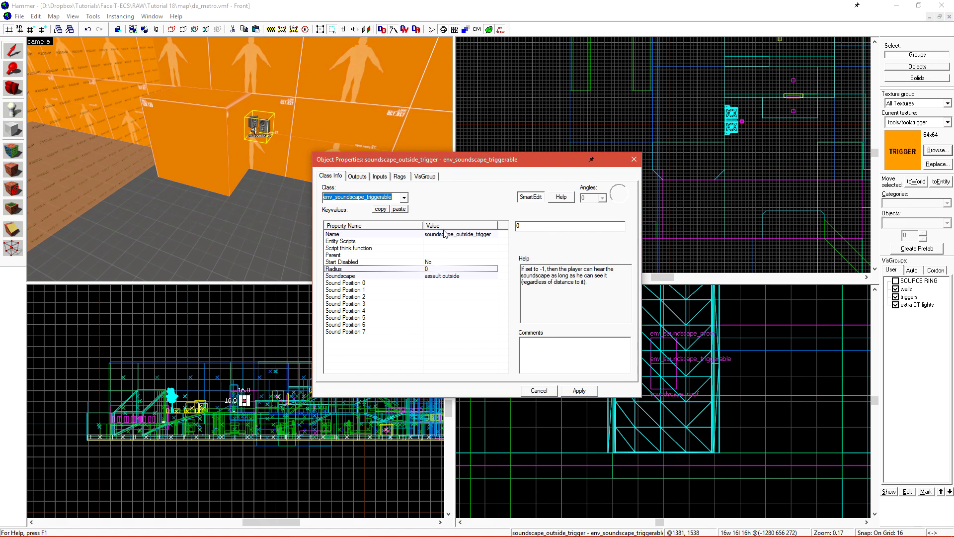
# - Set the second trigger_soundscape brush's Soundscape to soundscape_outside_trigger by picking that entity in the 3D view, and apply it
pyautogui.click(240, 133)
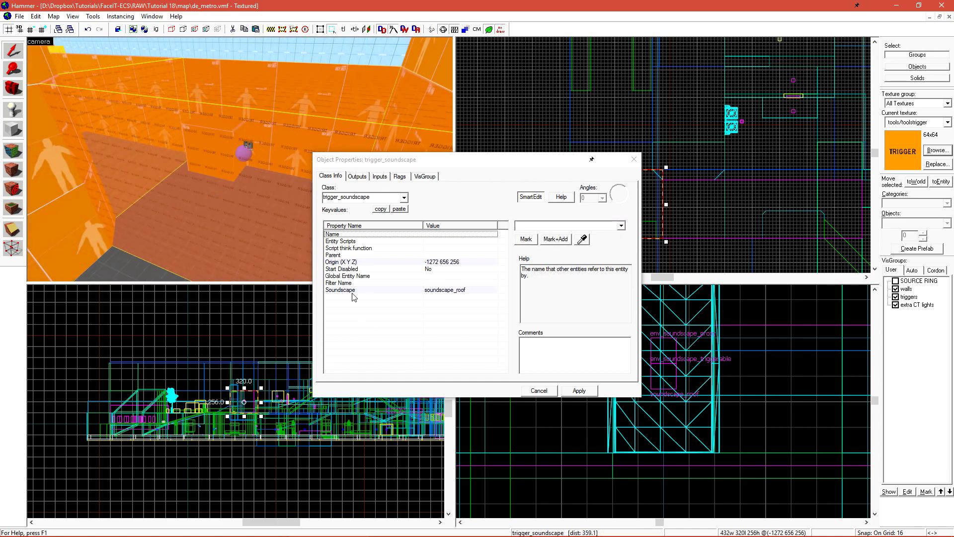
pyautogui.click(353, 291)
pyautogui.click(582, 241)
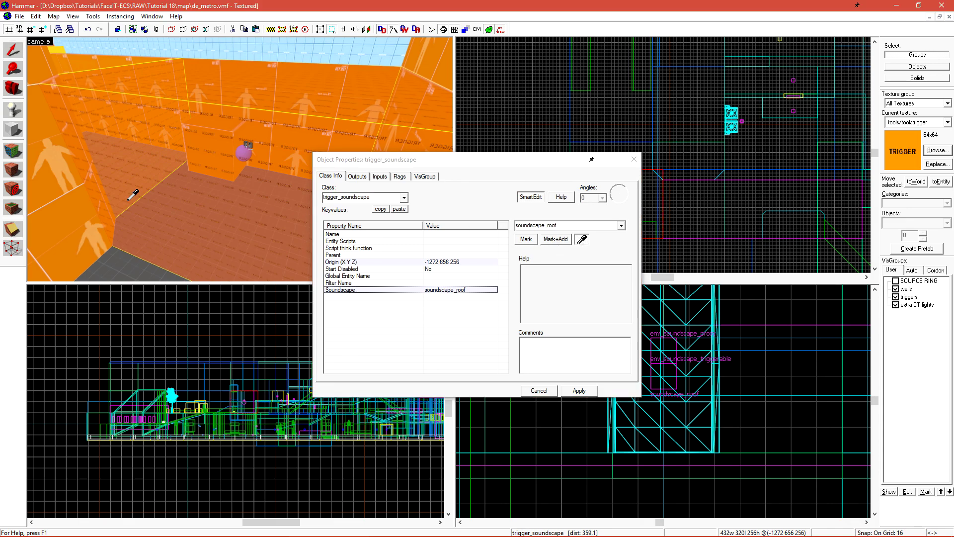
pyautogui.scroll(3, 198, 162)
pyautogui.click(284, 93)
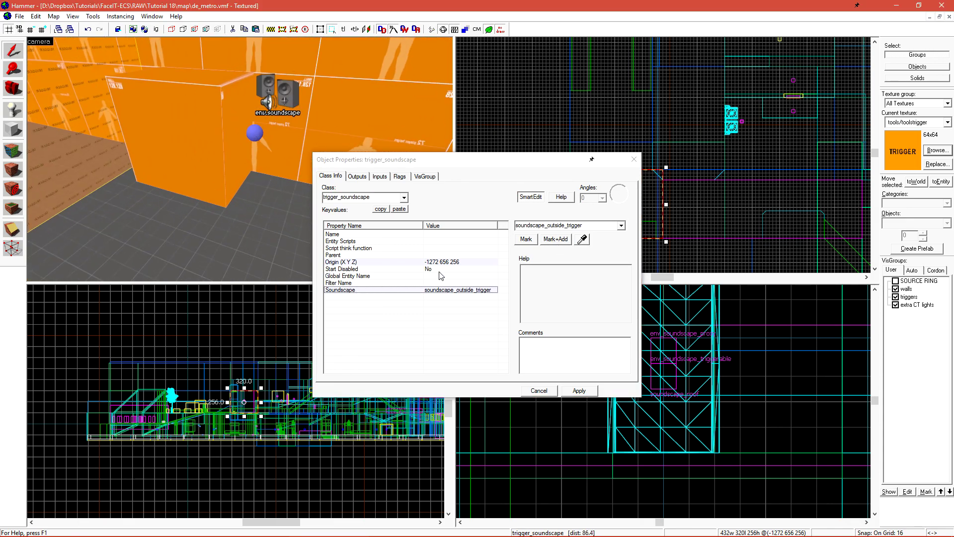
pyautogui.click(583, 393)
pyautogui.click(542, 391)
pyautogui.press('Escape')
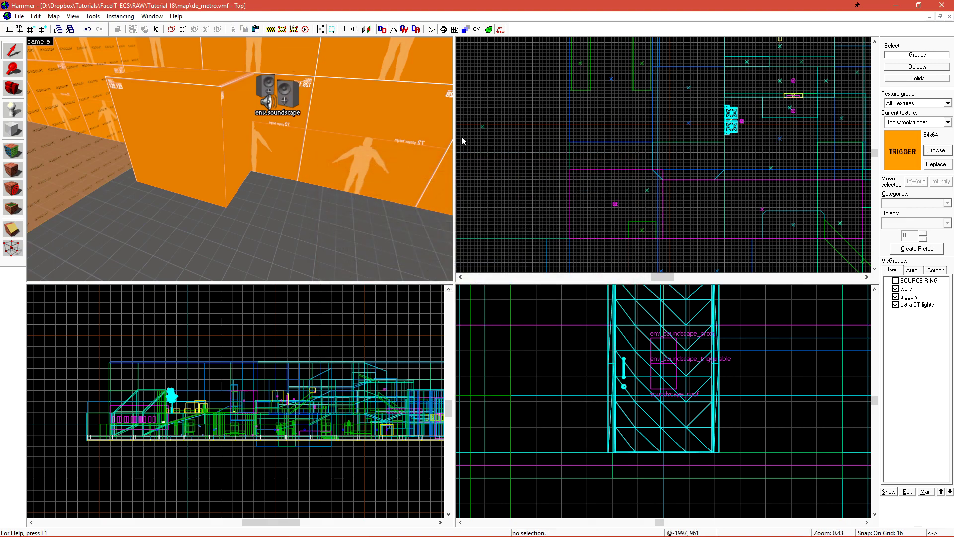
# - Compile and run de_metro in Counter-Strike: Global Offensive and enable soundscape_debug 1 in the console
pyautogui.press('F9')
pyautogui.click(544, 331)
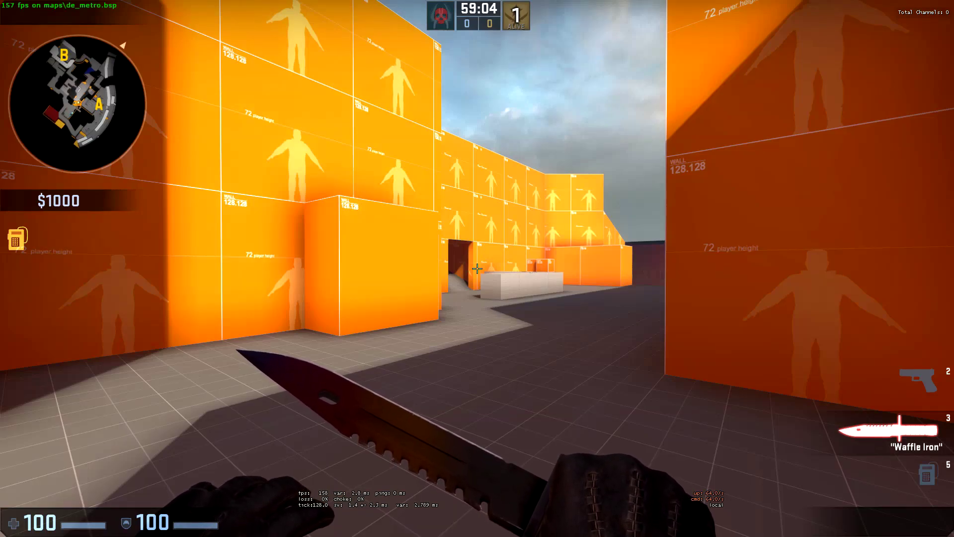
pyautogui.press('`')
pyautogui.write('sound')
pyautogui.press('Down')
pyautogui.press('Down')
pyautogui.press('Down')
pyautogui.write('1')
pyautogui.press('Return')
pyautogui.press('`')
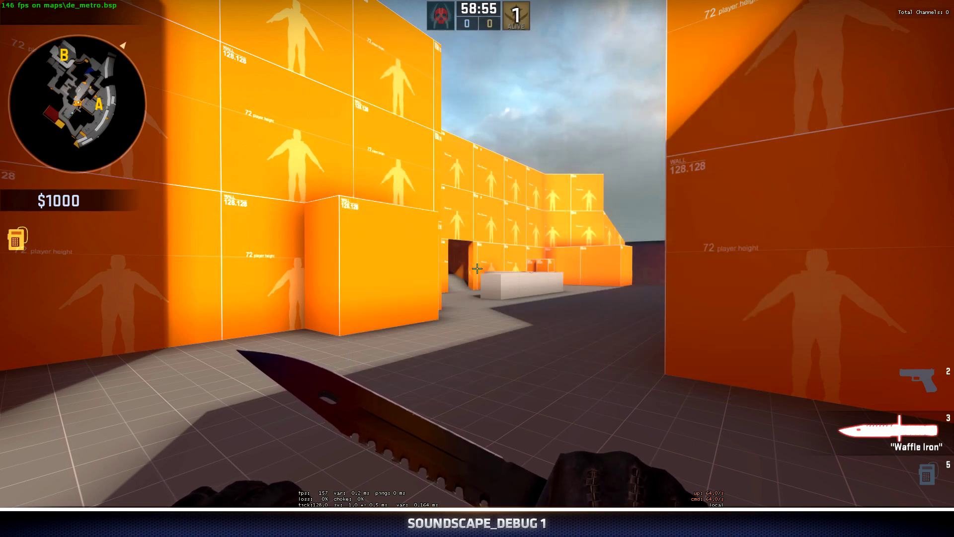
# - Approach the assault.outside soundscape beside the doorway and examine its debug box and line from several spots
pyautogui.press('w')
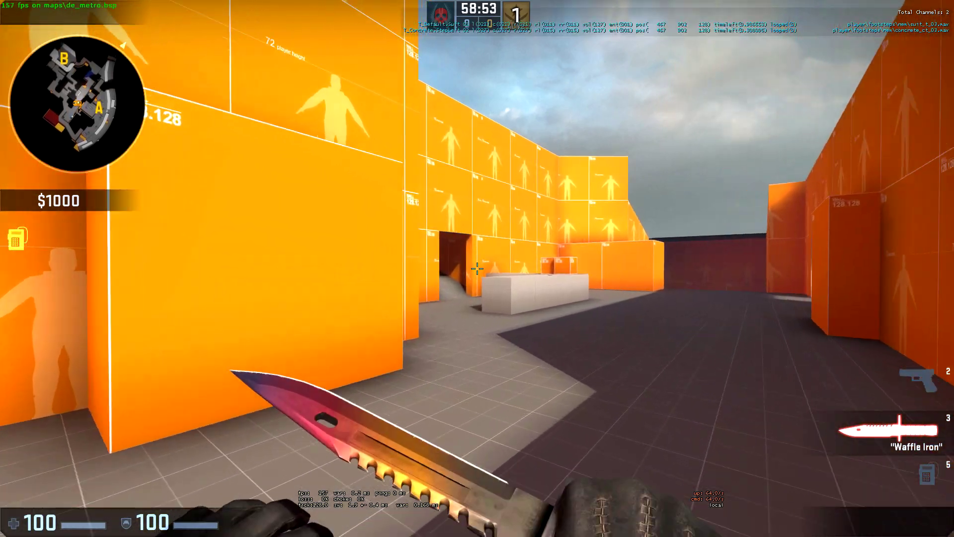
pyautogui.press('w')
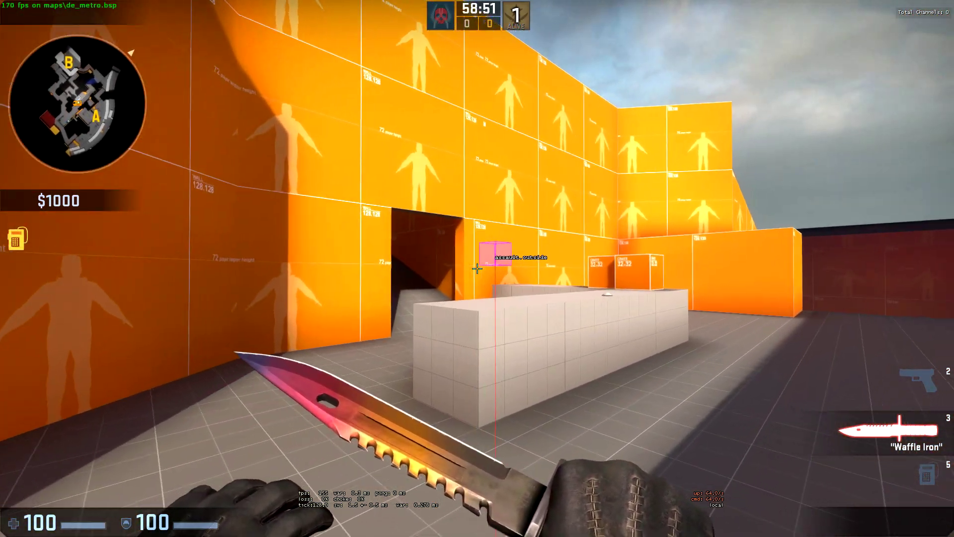
pyautogui.press('w')
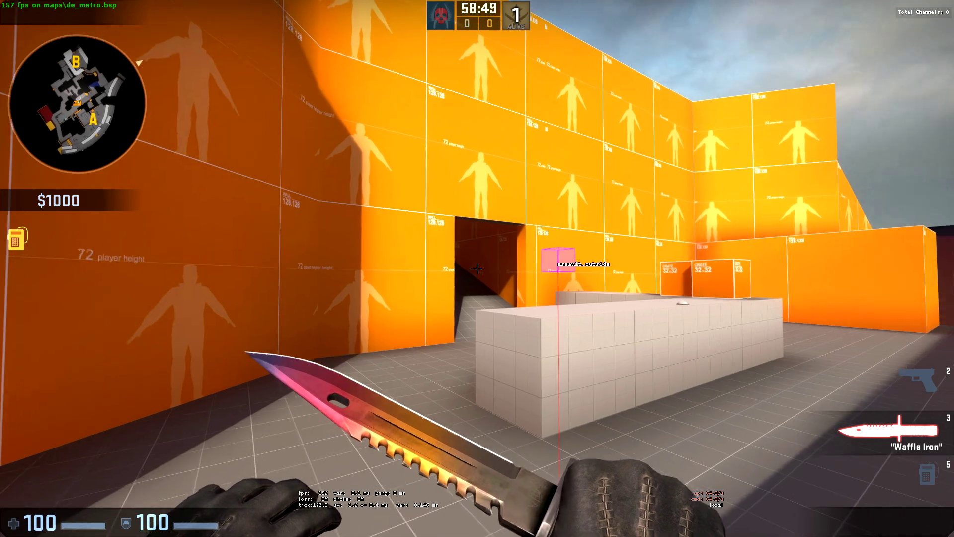
pyautogui.press('d')
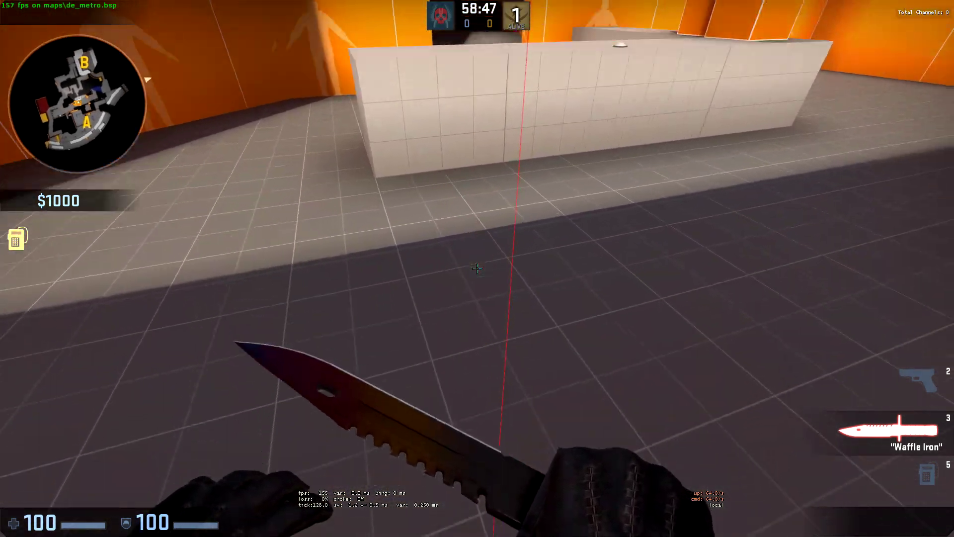
pyautogui.press('a')
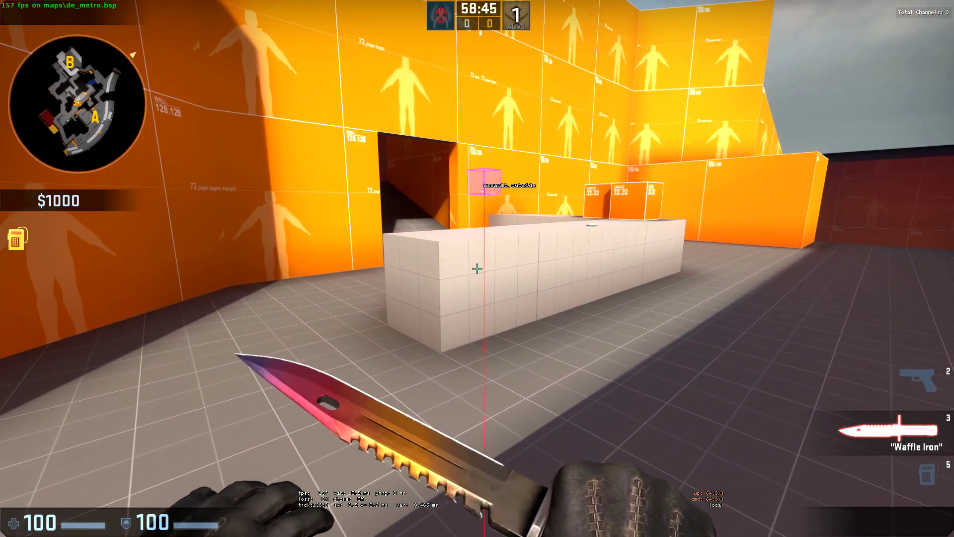
pyautogui.press('a')
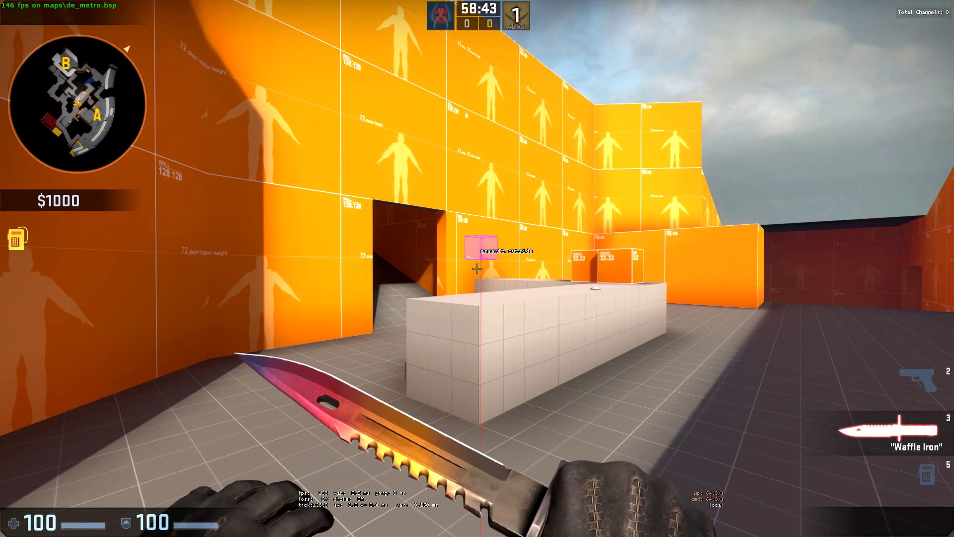
pyautogui.press('a')
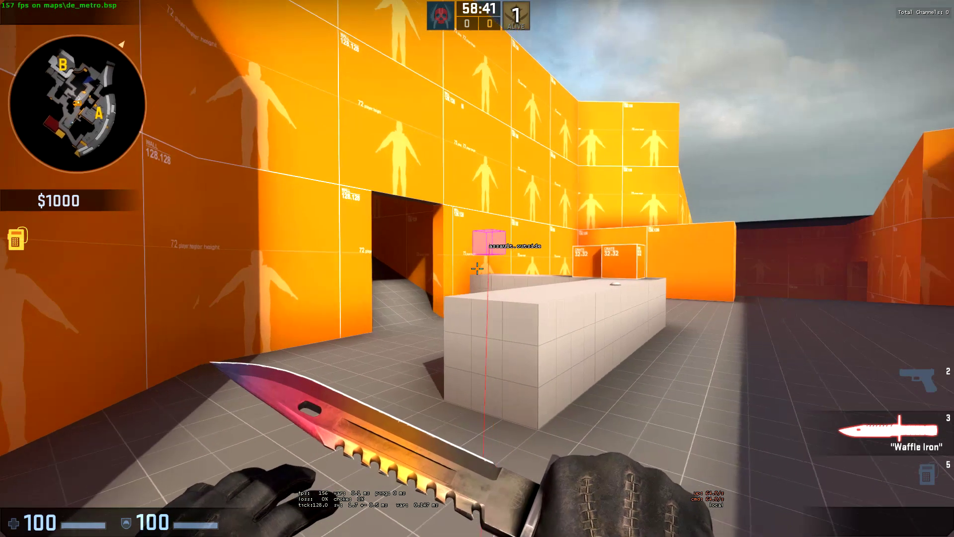
# - Move up close to the assault.outside soundscape and back away to the start area, checking the debug line and playing sounds
pyautogui.press('w')
pyautogui.press('w')
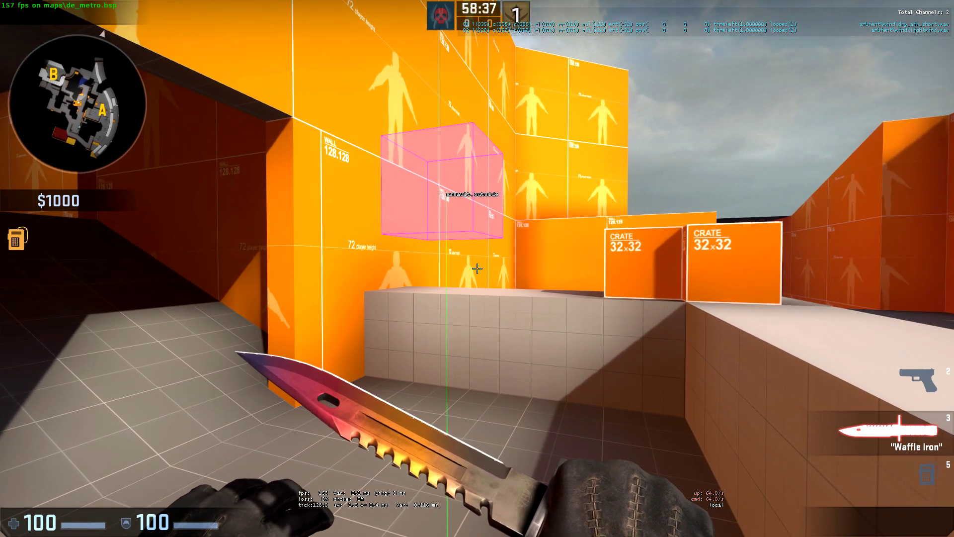
pyautogui.press('w')
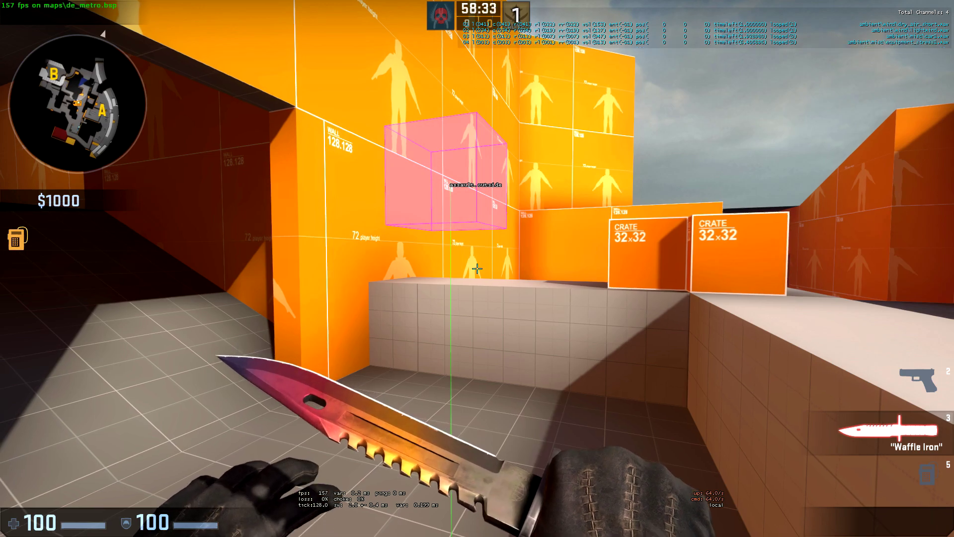
pyautogui.press('s')
pyautogui.press('s')
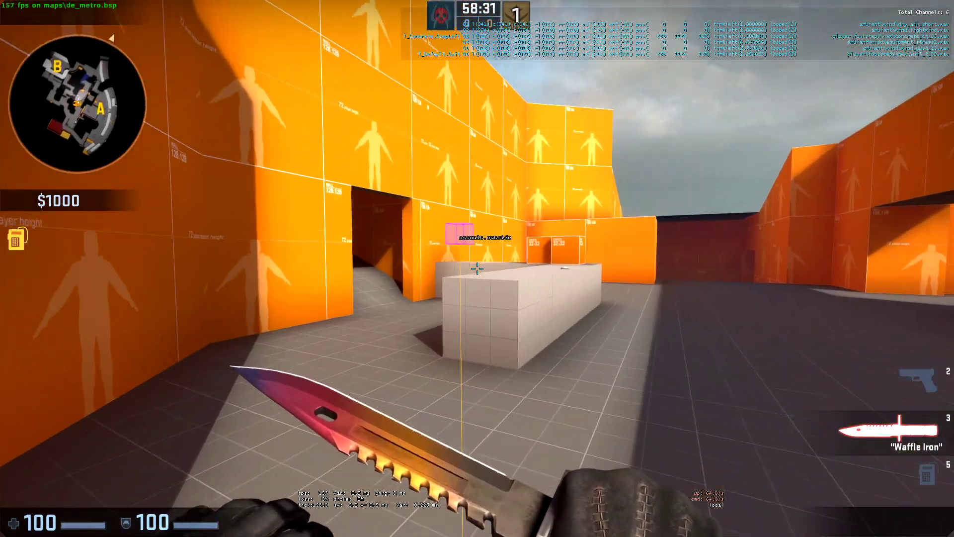
pyautogui.press('s')
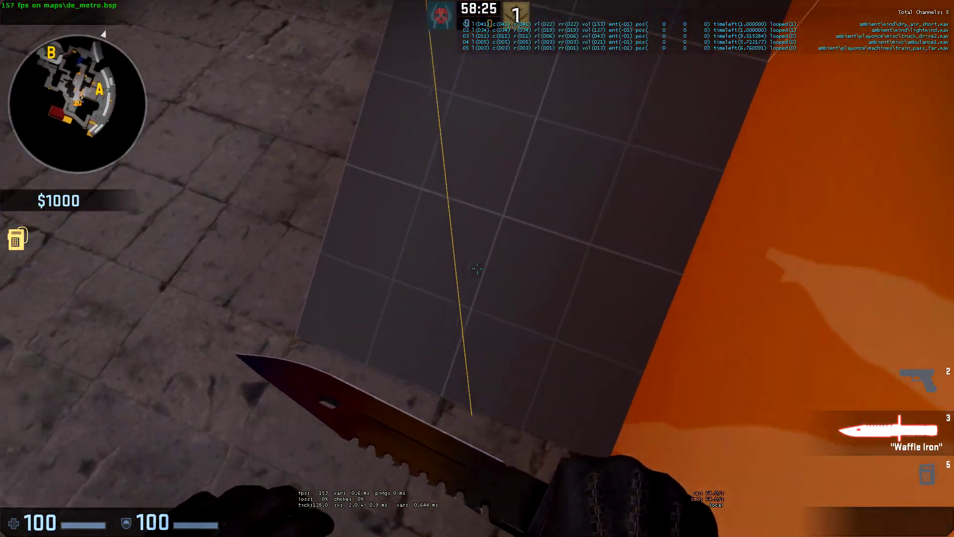
pyautogui.press('a')
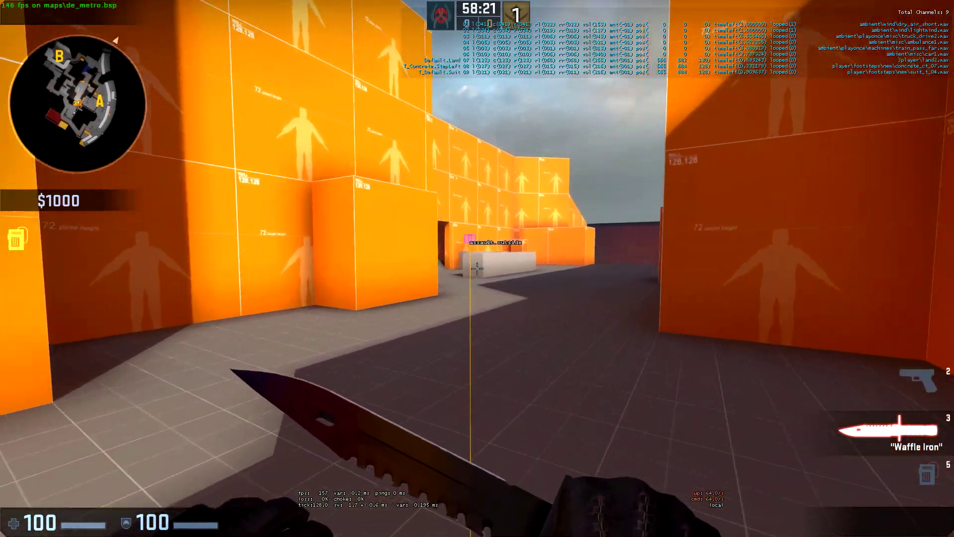
# - Walk through the assault.inside area and the dark passage towards the open hall, checking the soundscape boxes and playing sounds
pyautogui.press('w')
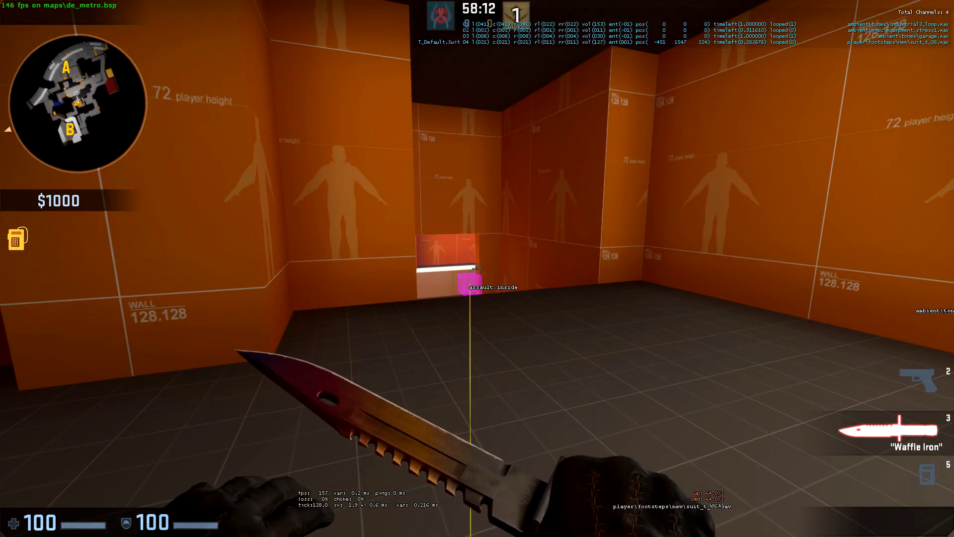
pyautogui.press('w')
pyautogui.click(477, 268)
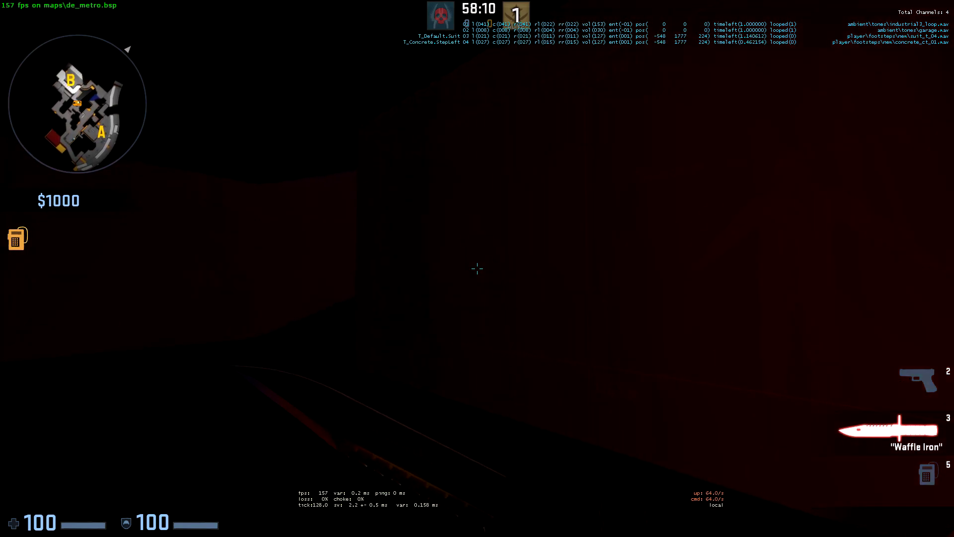
pyautogui.press('w')
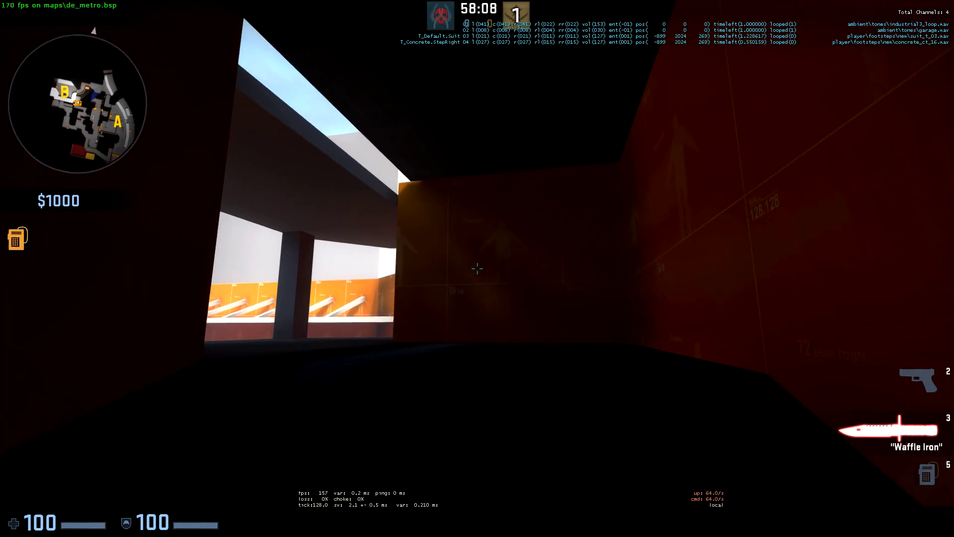
pyautogui.press('s')
pyautogui.press('s')
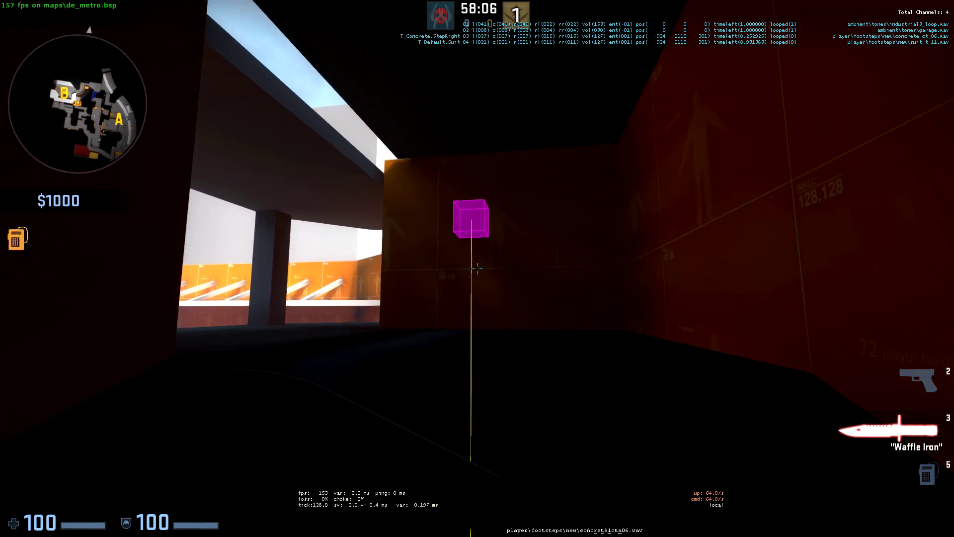
pyautogui.press('w')
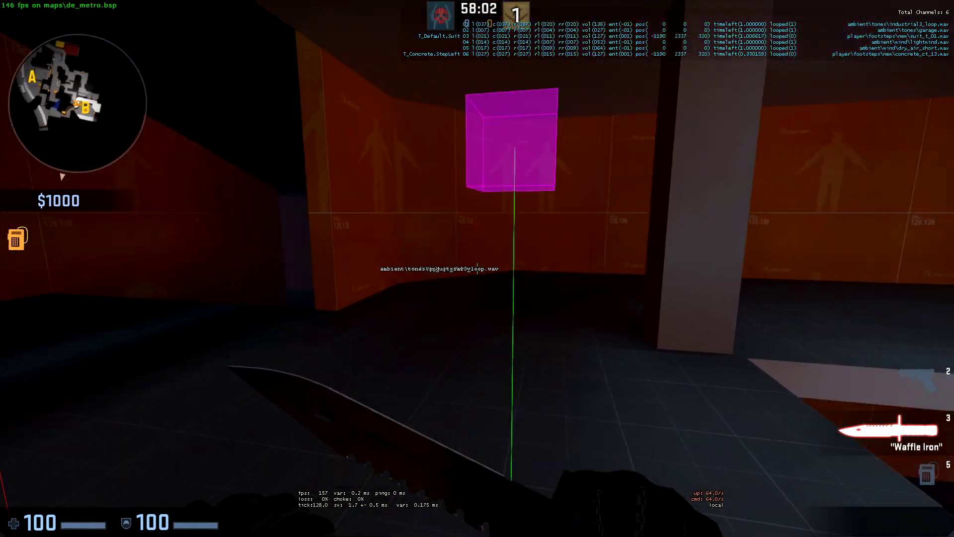
pyautogui.press('s')
pyautogui.press('w')
pyautogui.press('w')
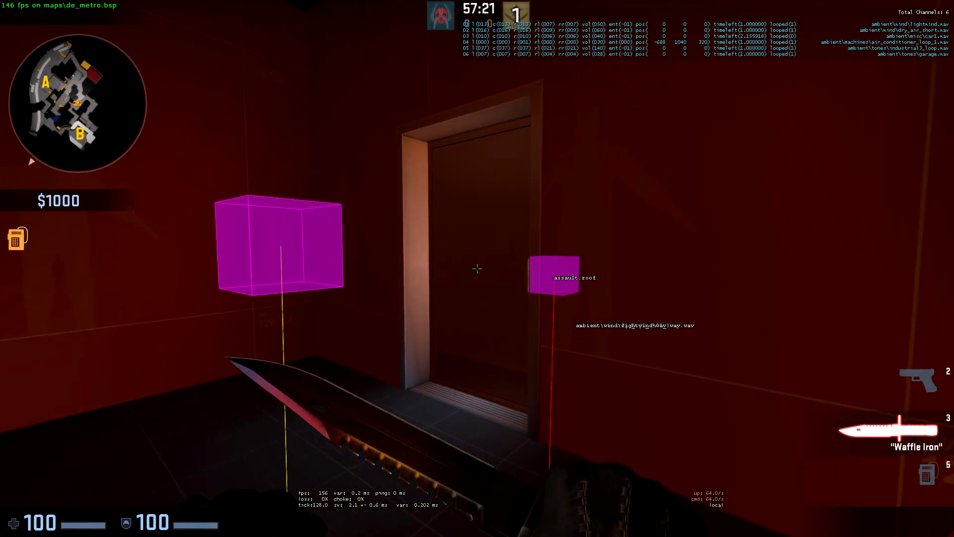
# - Open the door beside the assault.roof soundscape and walk through onto the walkway to check how the soundscape triggers
pyautogui.press('w')
pyautogui.moveTo(477, 268)
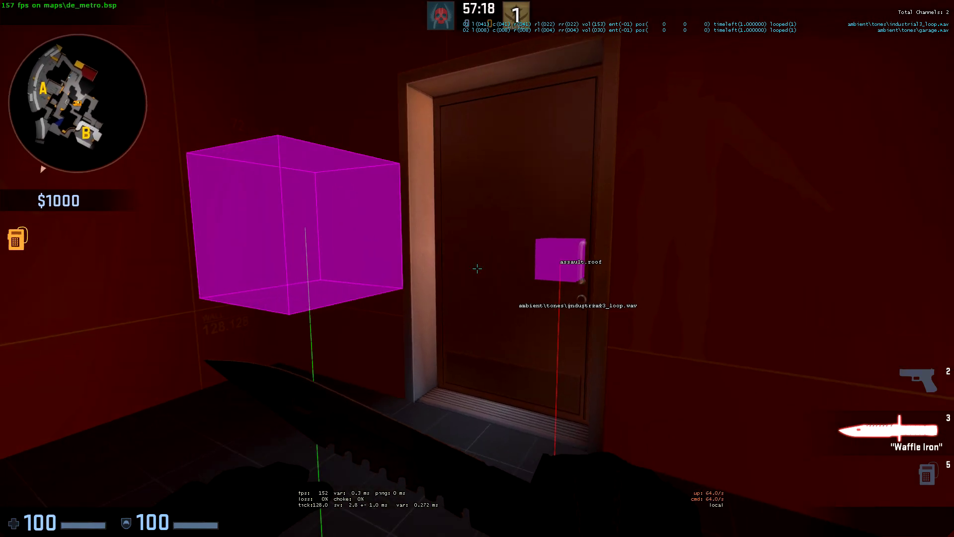
pyautogui.press('w')
pyautogui.press('e')
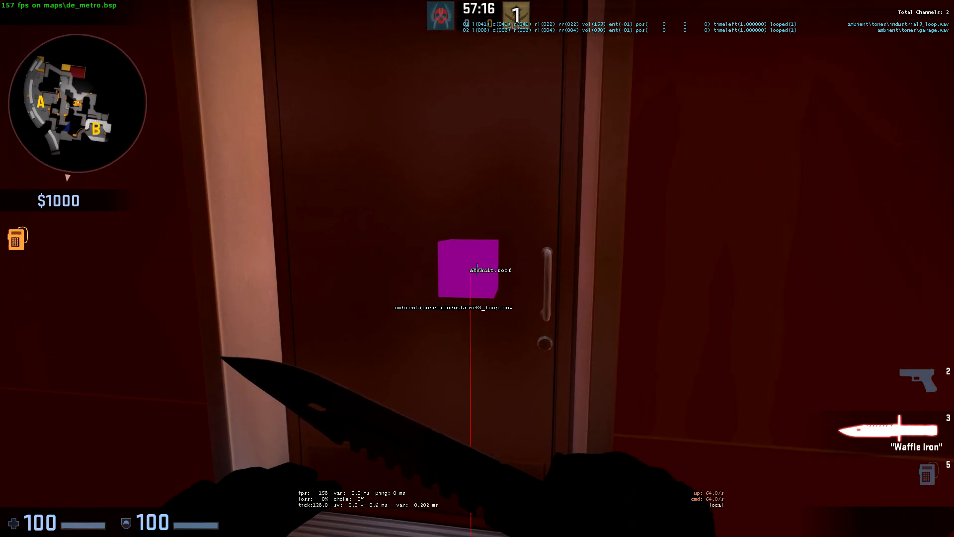
pyautogui.press('w')
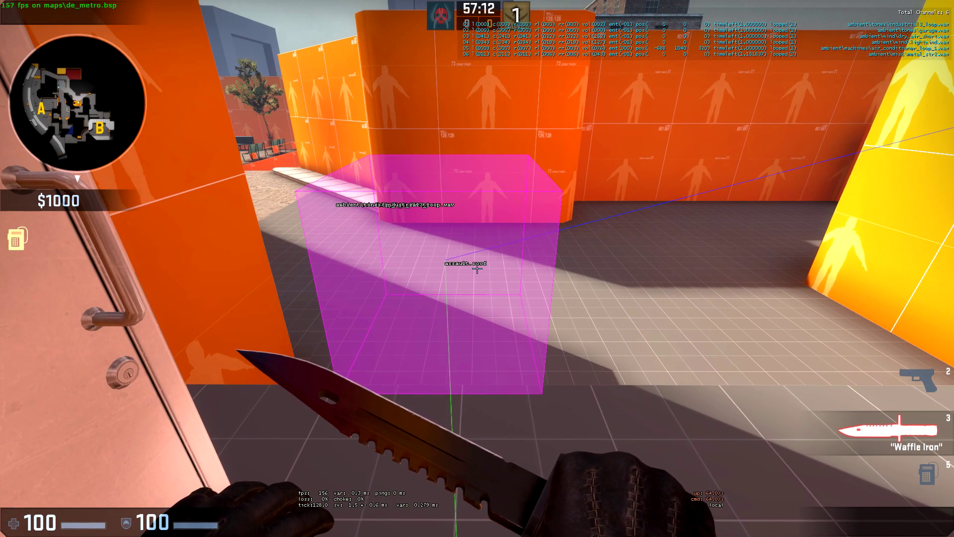
pyautogui.press('w')
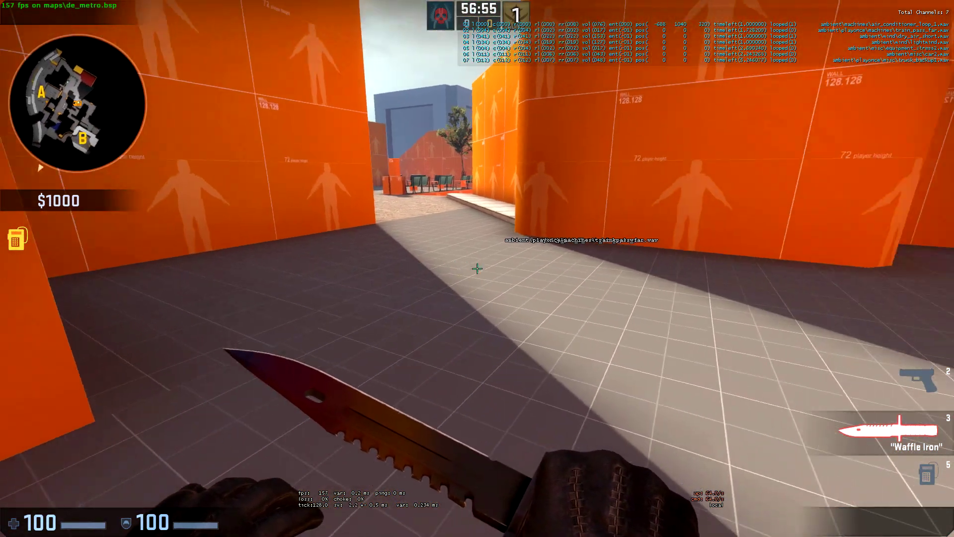
# - Run showtriggers_toggle in the console to display the map's trigger brushes, and return to the game
pyautogui.moveTo(477, 268)
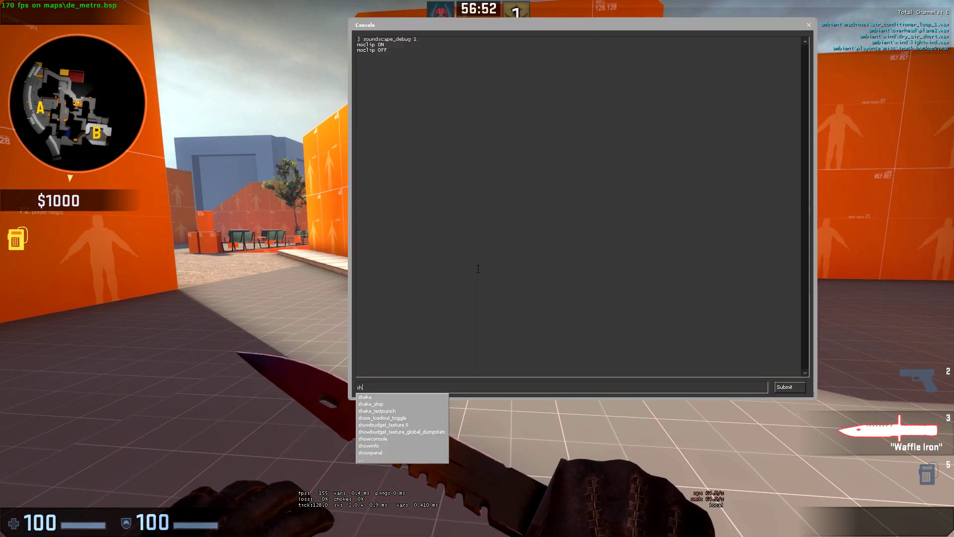
pyautogui.press('Return')
pyautogui.press('Escape')
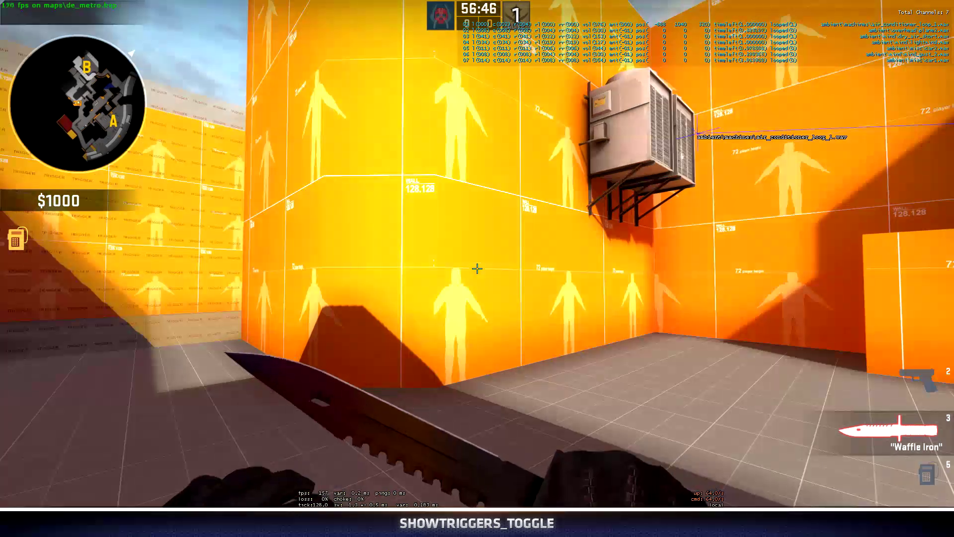
# - Move around the courtyard to examine the assault.roof soundscape box and its debug line to the air conditioner sound
pyautogui.press('s')
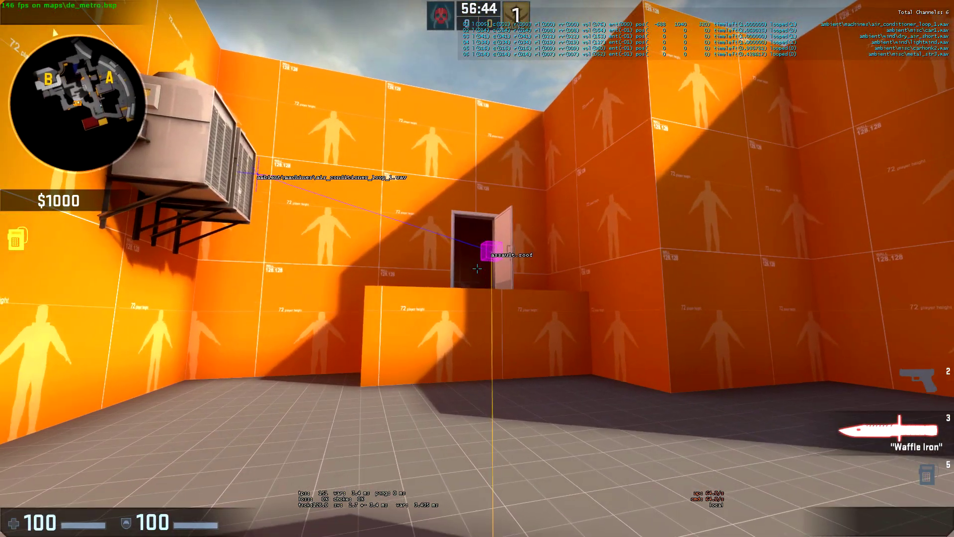
pyautogui.press('3')
pyautogui.press('d')
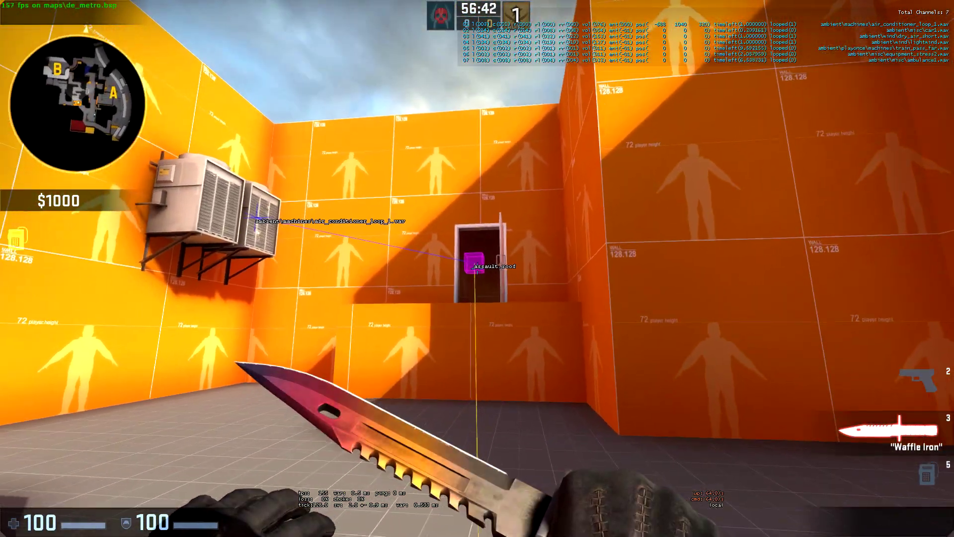
pyautogui.click(477, 269)
pyautogui.press('w')
pyautogui.press('a')
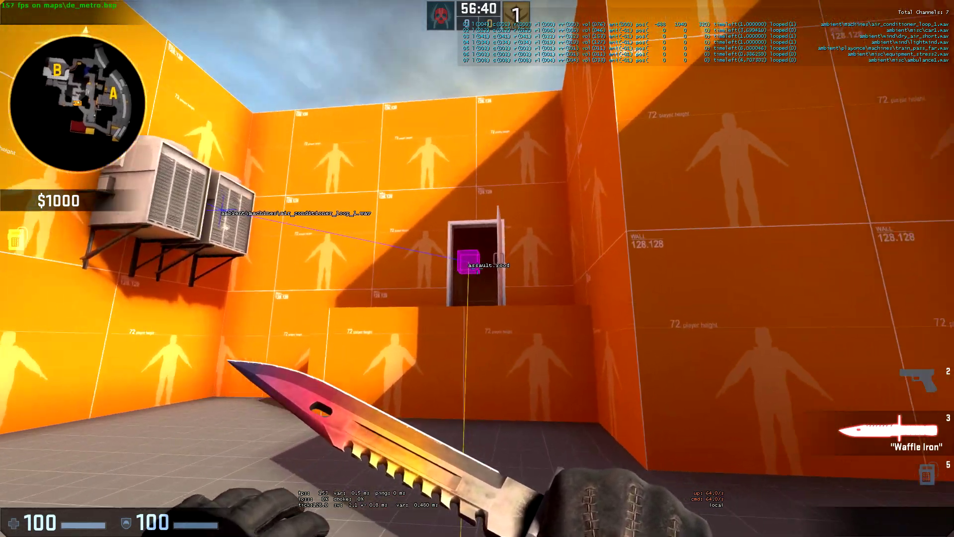
# - Walk out past the trigger brush and back through it into the courtyard to check how assault.roof and its air conditioner loop activate
pyautogui.press('w')
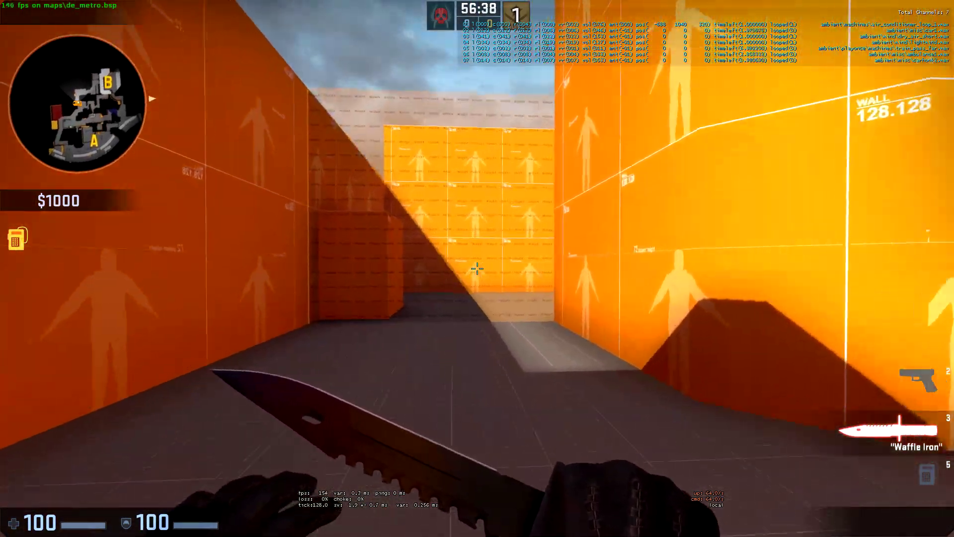
pyautogui.press('w')
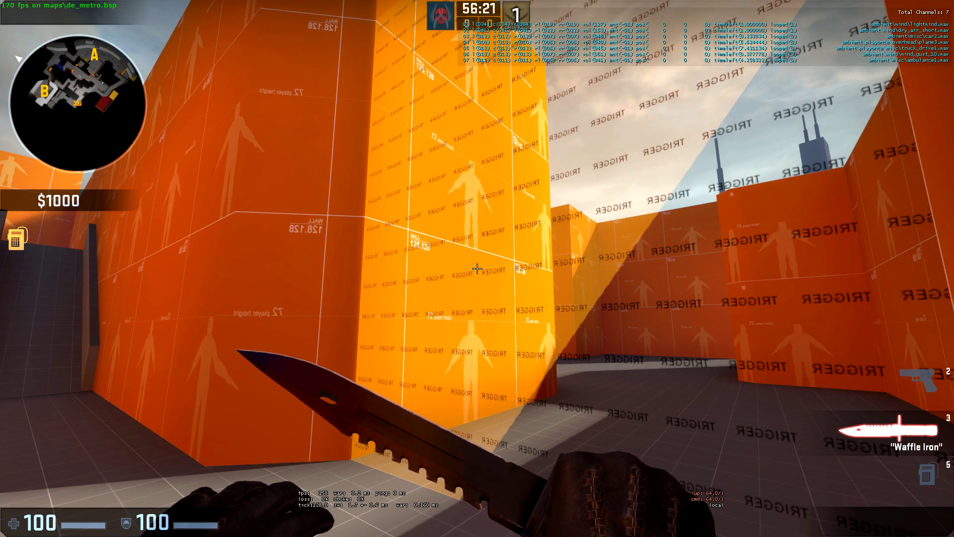
pyautogui.press('w')
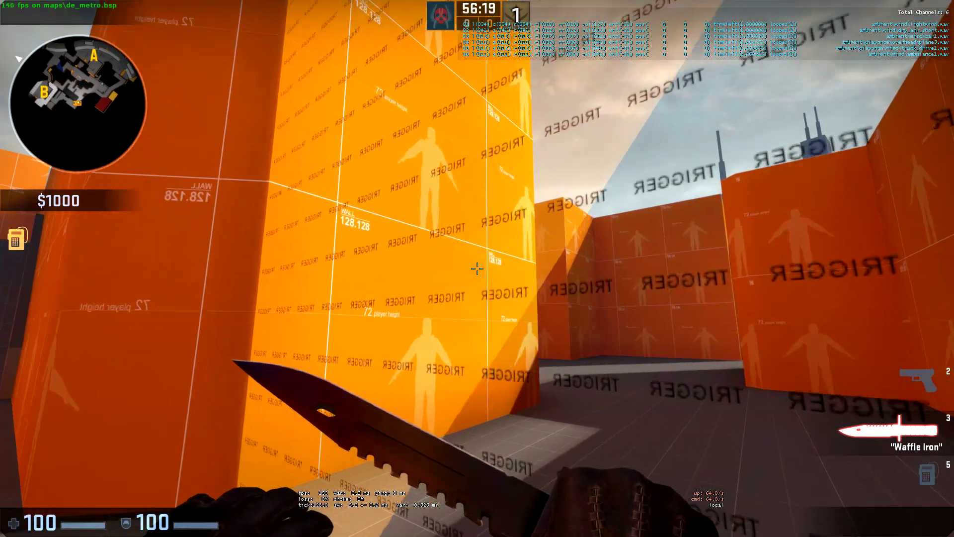
pyautogui.press('w')
pyautogui.press('d')
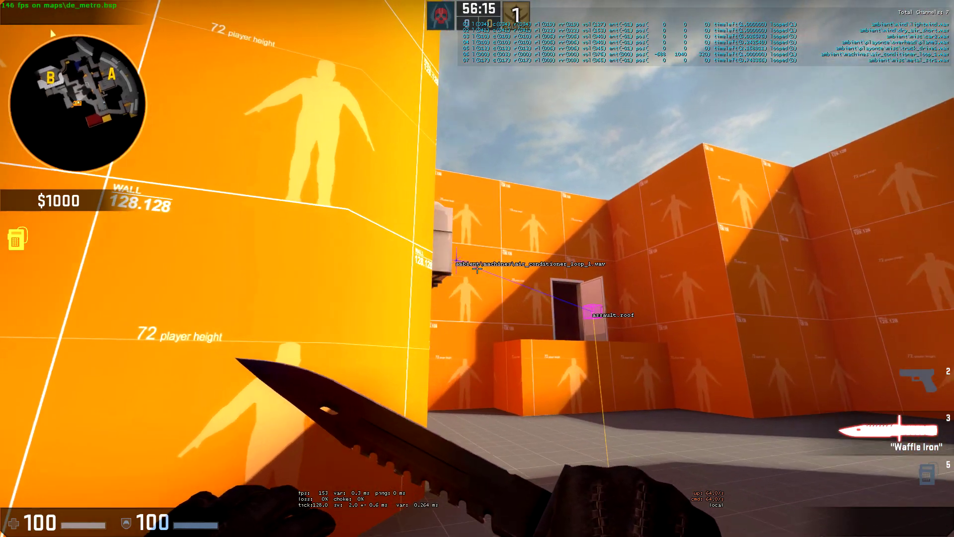
pyautogui.press('w')
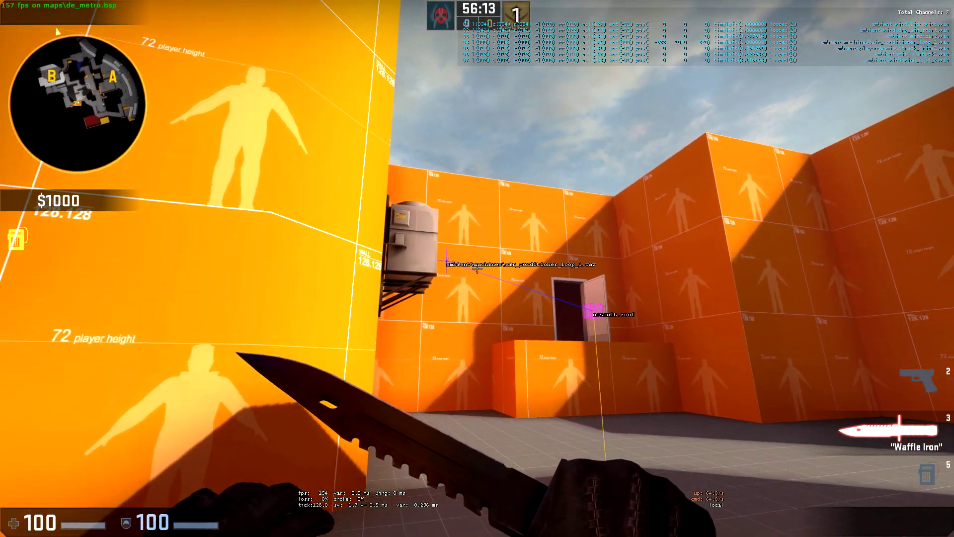
pyautogui.press('w')
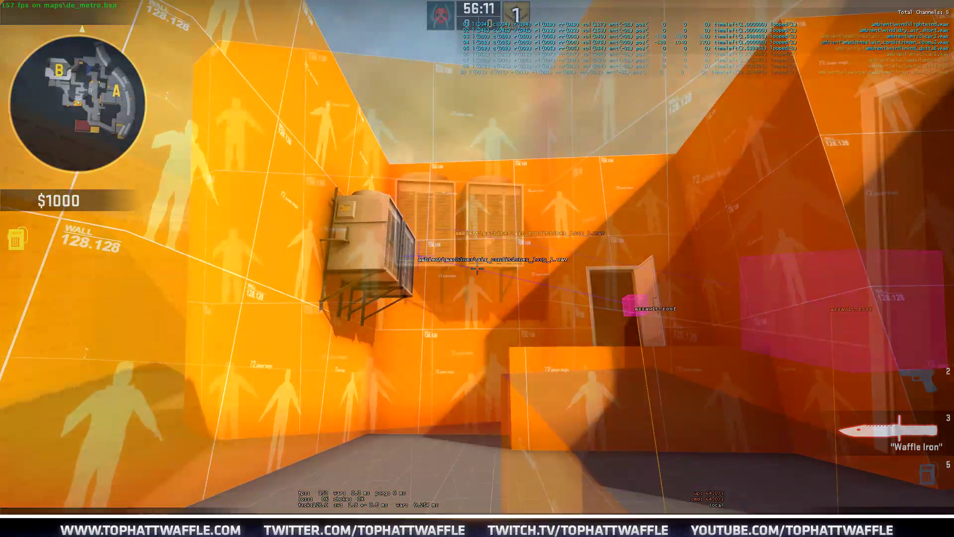